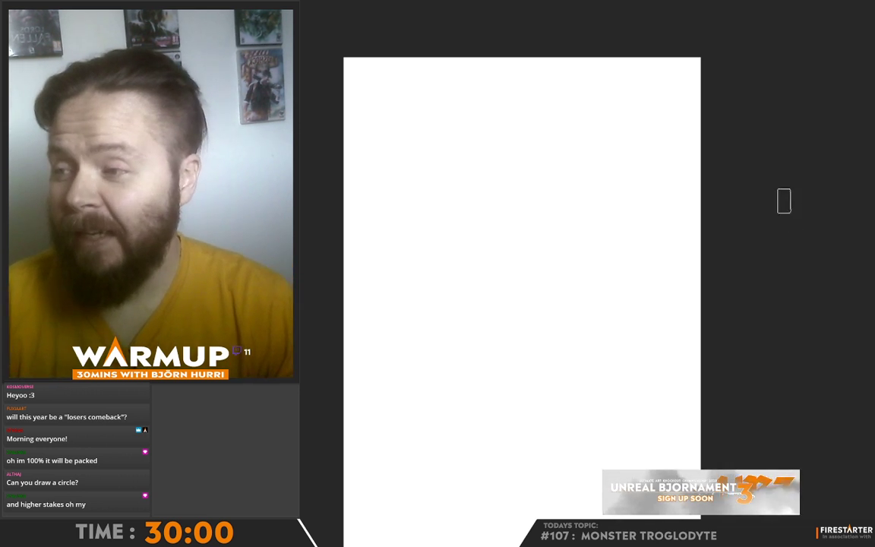
pyautogui.moveTo(537, 125)
pyautogui.mouseDown()
pyautogui.moveTo(435, 359)
pyautogui.moveTo(586, 104)
pyautogui.mouseUp()
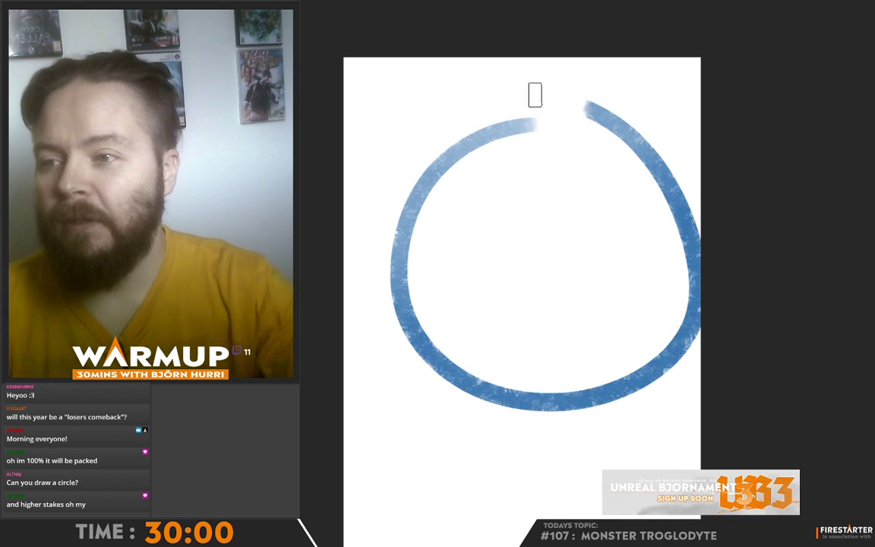
pyautogui.moveTo(535, 95); pyautogui.dragTo(423, 122)
pyautogui.hotkey('ctrl', 'z')
pyautogui.moveTo(567, 141)
pyautogui.mouseDown()
pyautogui.moveTo(531, 140)
pyautogui.moveTo(597, 255)
pyautogui.moveTo(434, 211)
pyautogui.mouseUp()
pyautogui.hotkey('ctrl', 'z')
# - Paint four overlapping practice circles in textured blue strokes on the upper half of the blank canvas
pyautogui.moveTo(532, 158)
pyautogui.mouseDown()
pyautogui.moveTo(463, 168)
pyautogui.moveTo(456, 274)
pyautogui.moveTo(572, 232)
pyautogui.moveTo(497, 149)
pyautogui.moveTo(431, 215)
pyautogui.mouseUp()
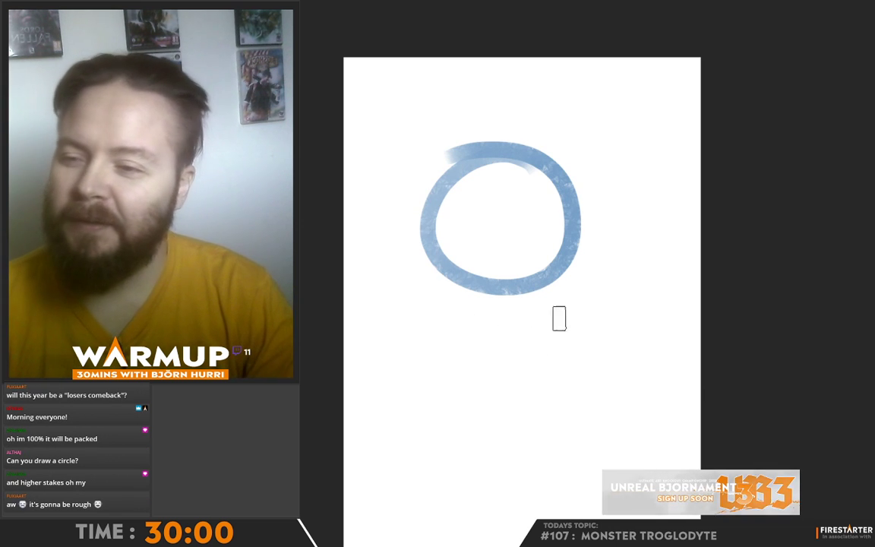
pyautogui.moveTo(505, 270)
pyautogui.mouseDown()
pyautogui.moveTo(512, 367)
pyautogui.moveTo(490, 294)
pyautogui.mouseUp()
pyautogui.moveTo(602, 242)
pyautogui.mouseDown()
pyautogui.moveTo(550, 291)
pyautogui.moveTo(631, 315)
pyautogui.moveTo(578, 246)
pyautogui.mouseUp()
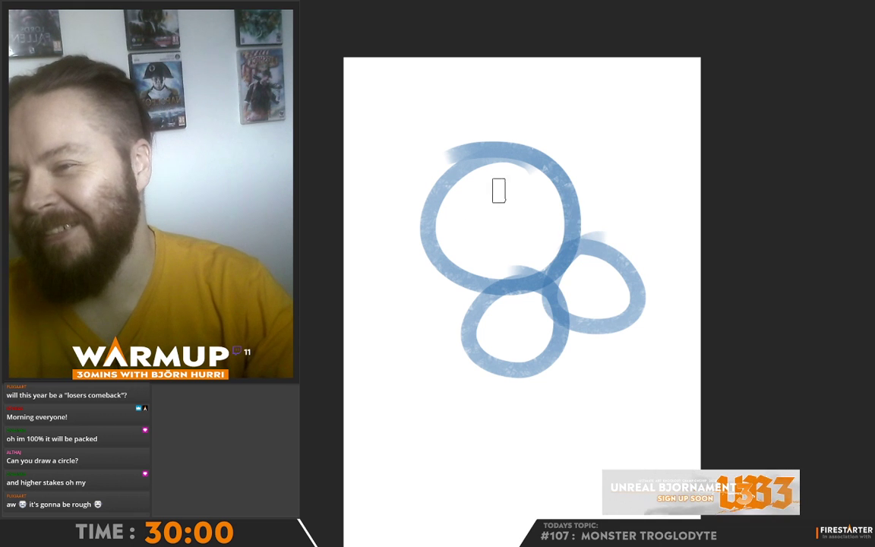
pyautogui.moveTo(499, 190)
pyautogui.mouseDown()
pyautogui.moveTo(517, 266)
pyautogui.moveTo(477, 253)
pyautogui.mouseUp()
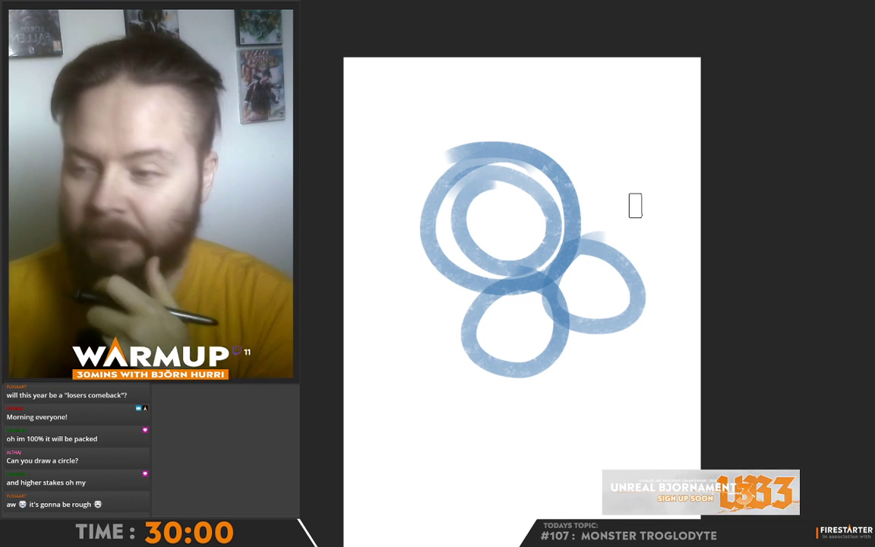
# - Clear all the blue practice circles from the canvas and remove the selection
pyautogui.hotkey('ctrl', 'a')
pyautogui.press('i')
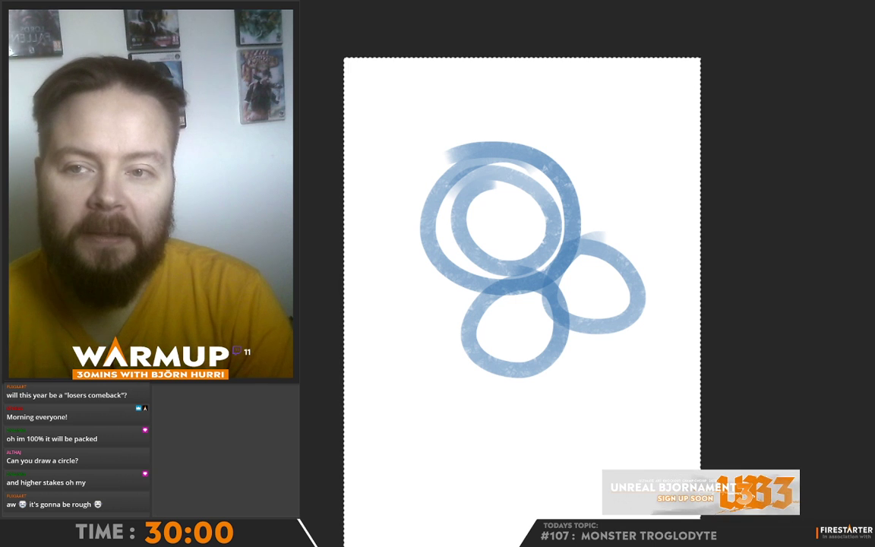
pyautogui.press('Delete')
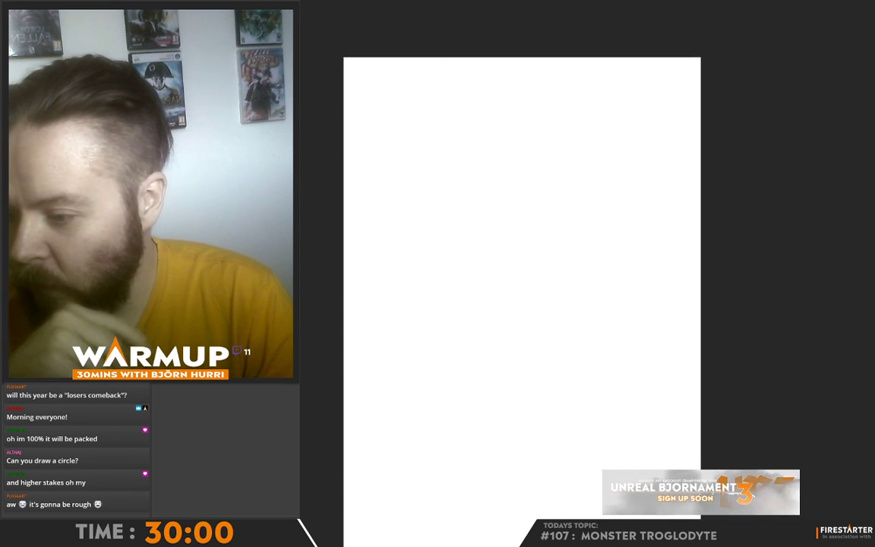
pyautogui.hotkey('ctrl', 'd')
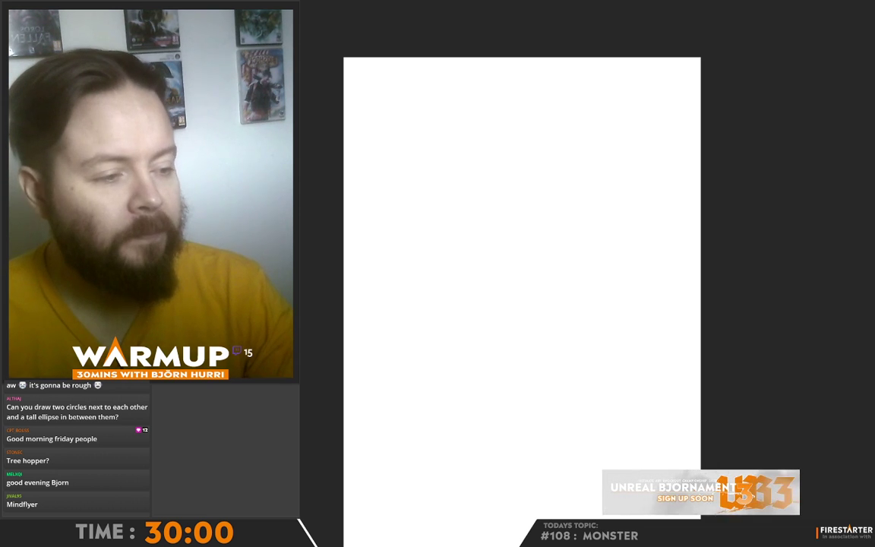
pyautogui.moveTo(440, 256)
pyautogui.mouseDown()
pyautogui.moveTo(456, 282)
pyautogui.moveTo(430, 265)
pyautogui.moveTo(491, 285)
pyautogui.moveTo(456, 262)
pyautogui.moveTo(460, 248)
pyautogui.moveTo(465, 270)
pyautogui.mouseUp()
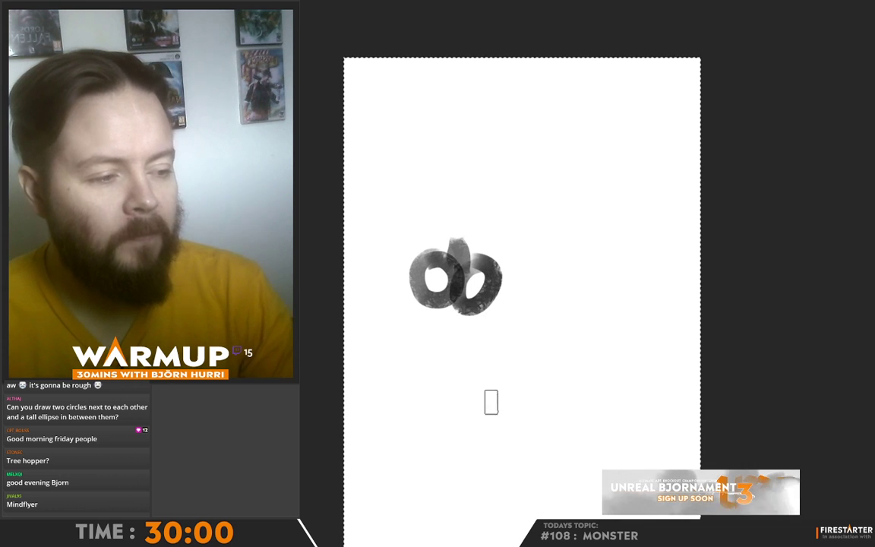
pyautogui.hotkey('ctrl', 'z')
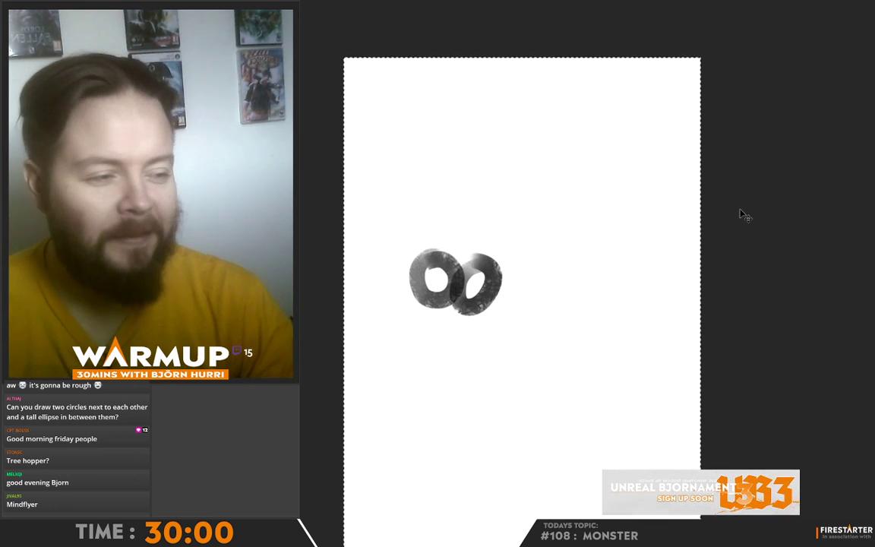
pyautogui.moveTo(449, 269)
pyautogui.mouseDown()
pyautogui.moveTo(462, 84)
pyautogui.moveTo(457, 308)
pyautogui.mouseUp()
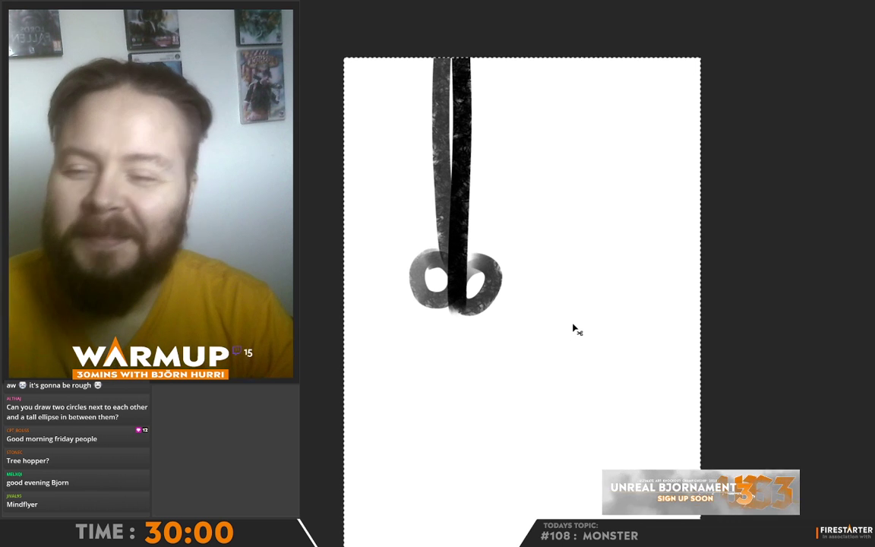
pyautogui.hotkey('ctrl', 'z')
pyautogui.hotkey('ctrl', 'z')
pyautogui.hotkey('ctrl', 'z')
pyautogui.hotkey('ctrl', 'z')
pyautogui.hotkey('ctrl', 'z')
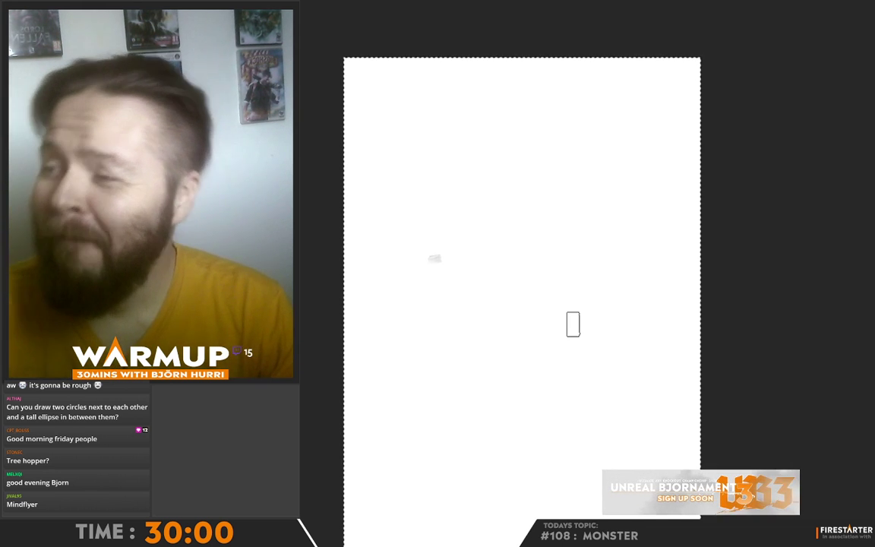
pyautogui.hotkey('ctrl', 'z')
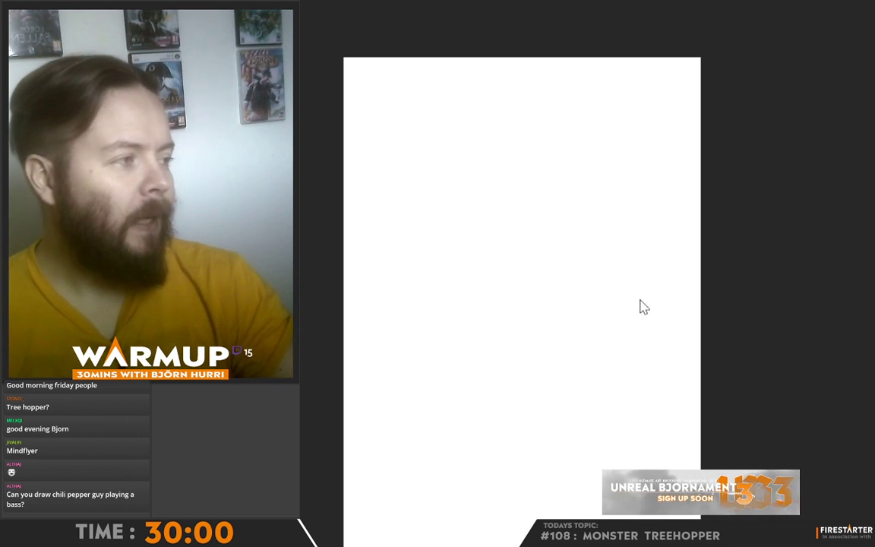
# - Rough out a creature's rounded head and limbs in loose, semi-transparent dark strokes on the white canvas
pyautogui.moveTo(453, 144)
pyautogui.mouseDown()
pyautogui.moveTo(449, 172)
pyautogui.moveTo(520, 144)
pyautogui.moveTo(447, 143)
pyautogui.moveTo(562, 163)
pyautogui.mouseUp()
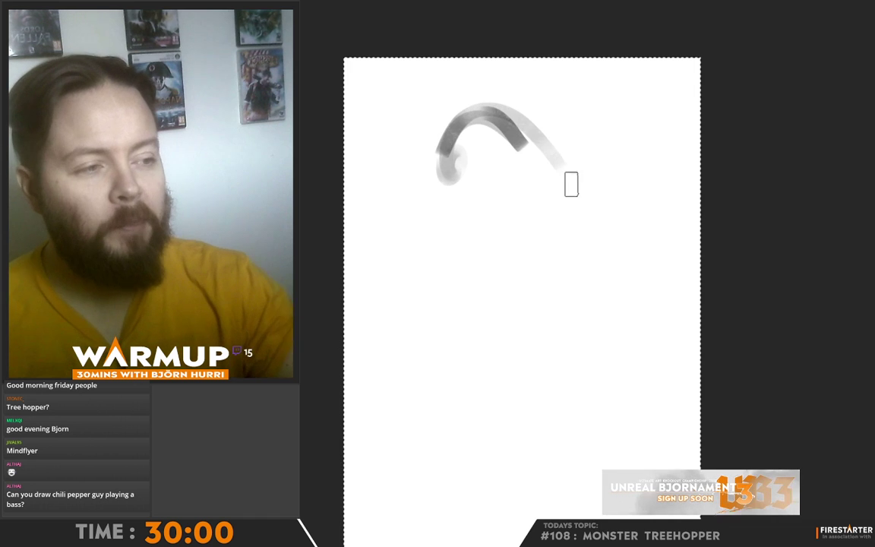
pyautogui.moveTo(530, 214)
pyautogui.mouseDown()
pyautogui.moveTo(466, 206)
pyautogui.moveTo(516, 119)
pyautogui.moveTo(541, 138)
pyautogui.moveTo(500, 159)
pyautogui.moveTo(526, 174)
pyautogui.moveTo(571, 157)
pyautogui.moveTo(543, 106)
pyautogui.moveTo(560, 179)
pyautogui.moveTo(495, 118)
pyautogui.moveTo(565, 132)
pyautogui.moveTo(528, 187)
pyautogui.moveTo(482, 132)
pyautogui.moveTo(549, 138)
pyautogui.moveTo(423, 156)
pyautogui.moveTo(421, 190)
pyautogui.moveTo(473, 237)
pyautogui.moveTo(457, 254)
pyautogui.moveTo(425, 230)
pyautogui.moveTo(414, 237)
pyautogui.moveTo(390, 311)
pyautogui.moveTo(586, 235)
pyautogui.moveTo(594, 217)
pyautogui.moveTo(614, 298)
pyautogui.mouseUp()
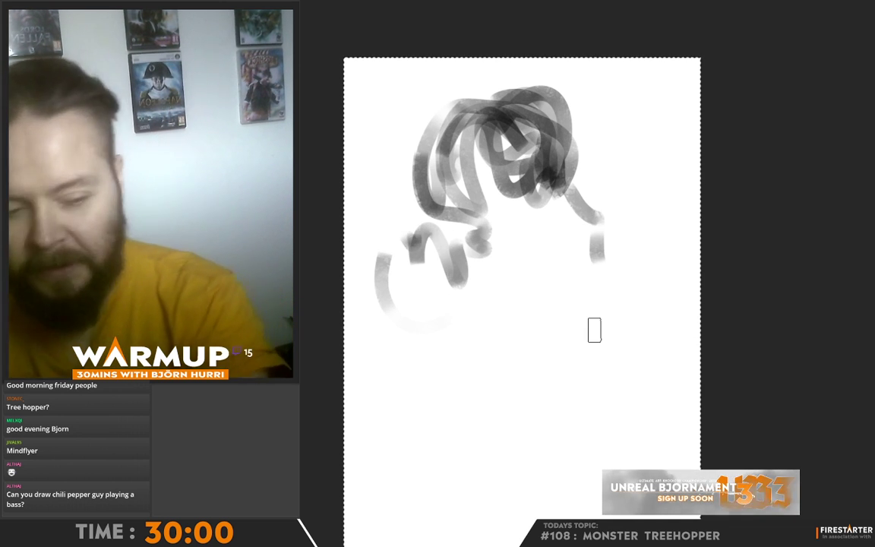
# - Fill the canvas with mid-grey and sketch the creature's rounded head and hunched back in thin white brush lines
pyautogui.hotkey('alt', 'BackSpace')
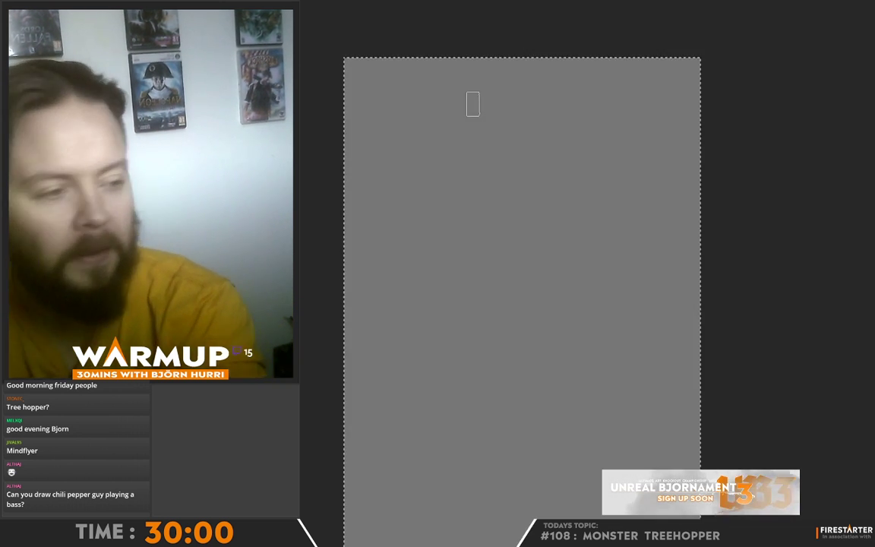
pyautogui.rightClick(452, 211)
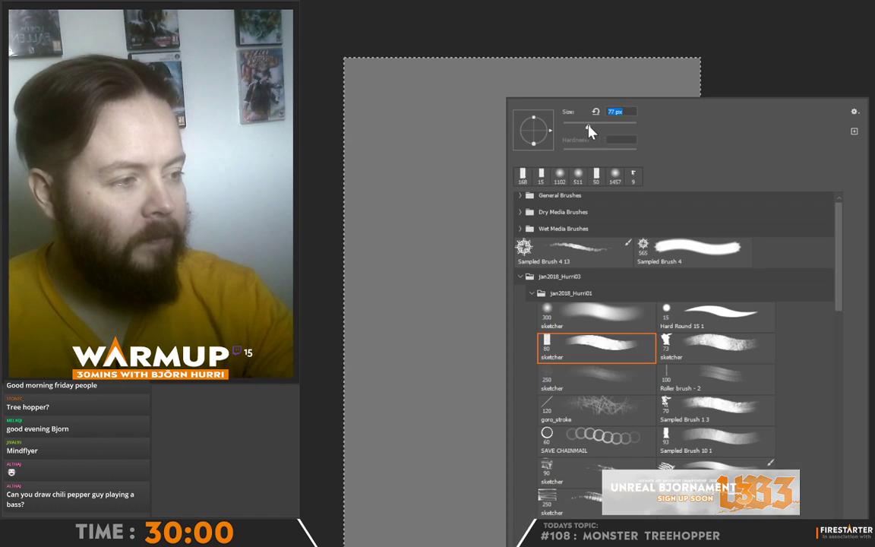
pyautogui.moveTo(406, 183)
pyautogui.mouseDown()
pyautogui.moveTo(443, 148)
pyautogui.moveTo(434, 157)
pyautogui.moveTo(472, 141)
pyautogui.mouseUp()
pyautogui.moveTo(489, 109)
pyautogui.mouseDown()
pyautogui.moveTo(544, 111)
pyautogui.moveTo(495, 113)
pyautogui.moveTo(536, 128)
pyautogui.moveTo(520, 89)
pyautogui.moveTo(541, 109)
pyautogui.moveTo(543, 166)
pyautogui.mouseUp()
pyautogui.moveTo(577, 200)
pyautogui.mouseDown()
pyautogui.moveTo(552, 158)
pyautogui.moveTo(507, 186)
pyautogui.moveTo(420, 199)
pyautogui.moveTo(468, 154)
pyautogui.moveTo(546, 169)
pyautogui.mouseUp()
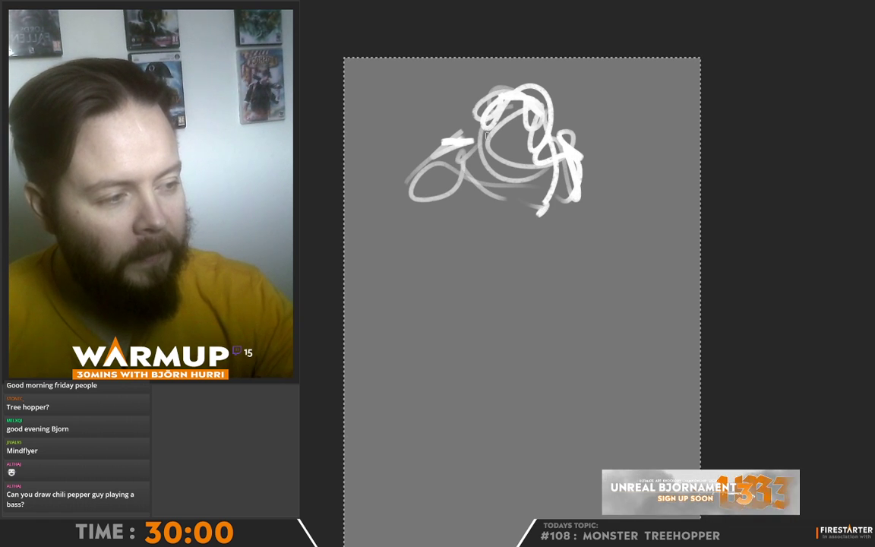
pyautogui.moveTo(487, 135)
pyautogui.mouseDown()
pyautogui.moveTo(427, 156)
pyautogui.moveTo(408, 221)
pyautogui.mouseUp()
pyautogui.moveTo(416, 166); pyautogui.dragTo(406, 254)
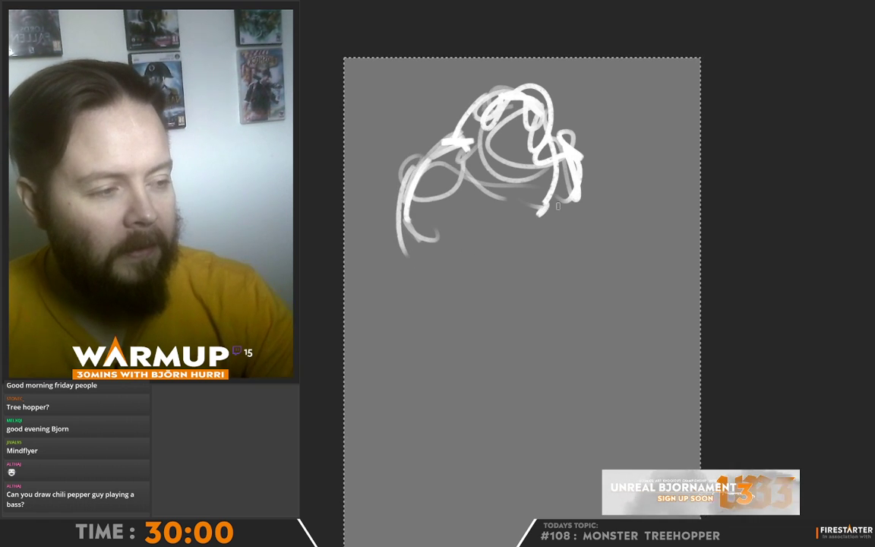
# - Sketch the creature's jaw, chest marks, right shoulder line and bent left arm in thin light strokes
pyautogui.moveTo(570, 201)
pyautogui.mouseDown()
pyautogui.moveTo(515, 249)
pyautogui.moveTo(545, 265)
pyautogui.mouseUp()
pyautogui.moveTo(647, 285); pyautogui.dragTo(666, 308)
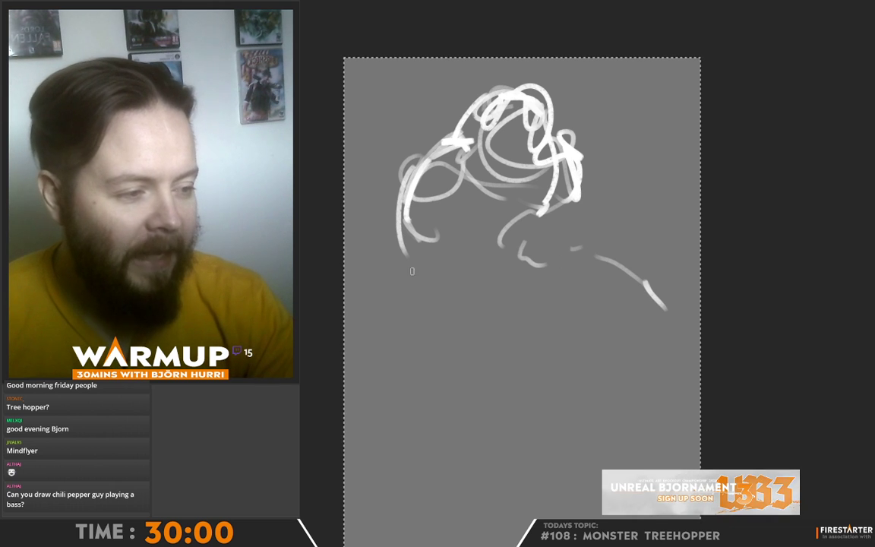
pyautogui.moveTo(377, 275); pyautogui.dragTo(358, 356)
pyautogui.moveTo(393, 301); pyautogui.dragTo(393, 258)
pyautogui.moveTo(376, 253)
pyautogui.mouseDown()
pyautogui.moveTo(420, 272)
pyautogui.moveTo(388, 325)
pyautogui.mouseUp()
# - Sketch two long tapering lines from the chest down to the canvas's lower edge and reinforce the left shoulder outline
pyautogui.moveTo(550, 238); pyautogui.dragTo(554, 279)
pyautogui.moveTo(558, 275); pyautogui.dragTo(545, 348)
pyautogui.moveTo(548, 346); pyautogui.dragTo(496, 544)
pyautogui.moveTo(523, 477); pyautogui.dragTo(507, 509)
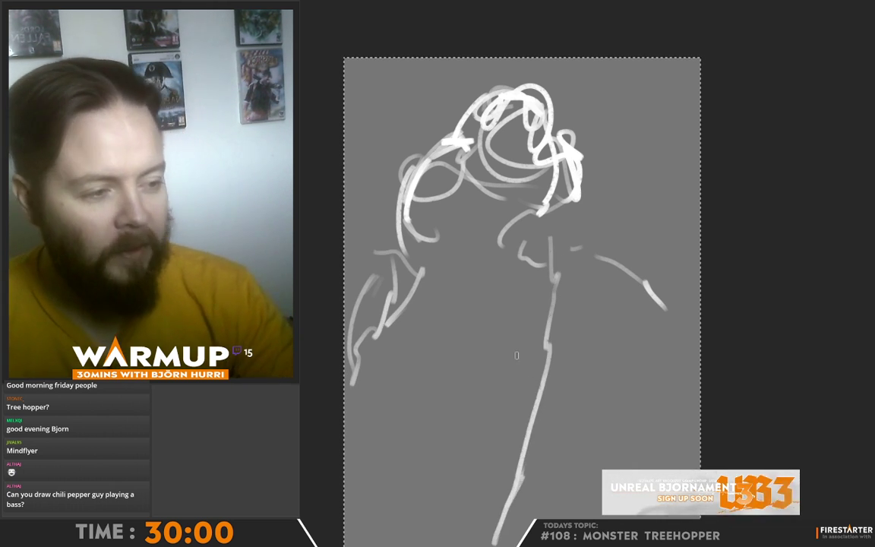
pyautogui.moveTo(442, 258)
pyautogui.mouseDown()
pyautogui.moveTo(464, 293)
pyautogui.moveTo(479, 398)
pyautogui.moveTo(474, 472)
pyautogui.moveTo(459, 286)
pyautogui.mouseUp()
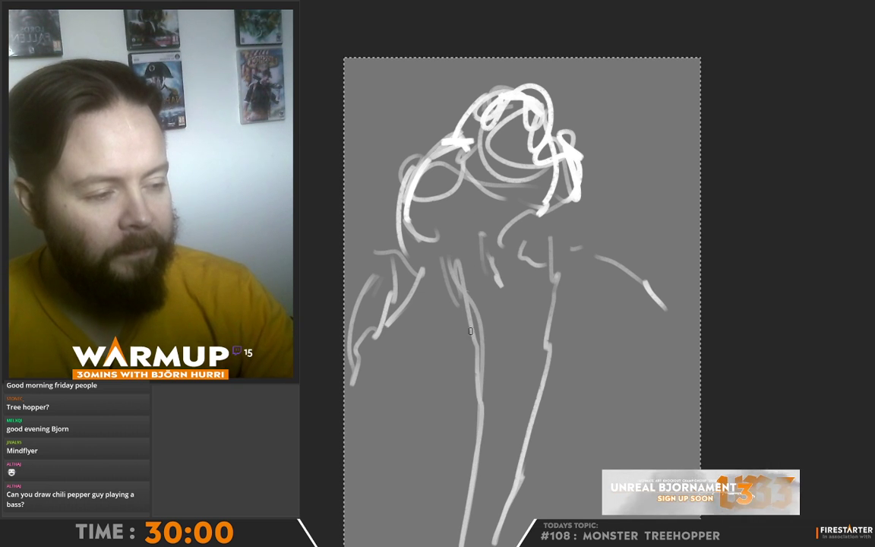
pyautogui.moveTo(454, 302)
pyautogui.mouseDown()
pyautogui.moveTo(486, 440)
pyautogui.moveTo(445, 287)
pyautogui.mouseUp()
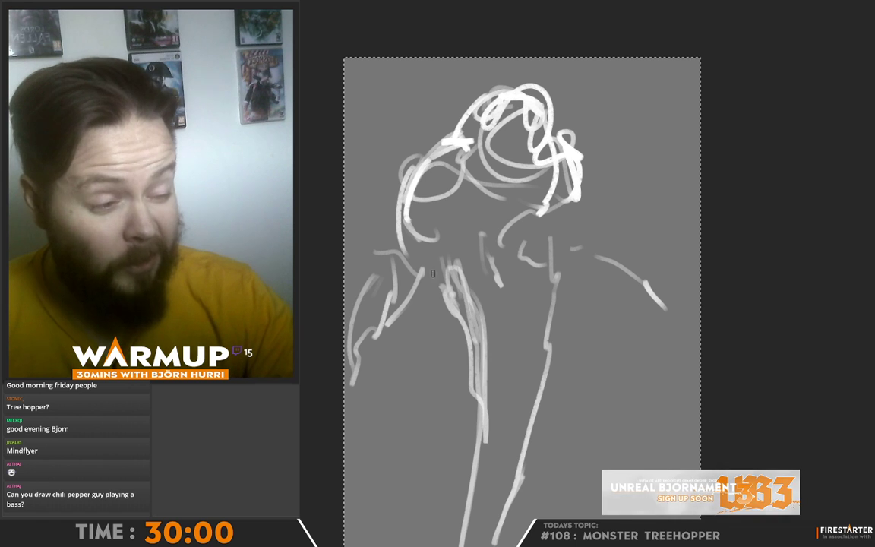
pyautogui.moveTo(417, 243); pyautogui.dragTo(411, 162)
pyautogui.moveTo(573, 265); pyautogui.dragTo(550, 332)
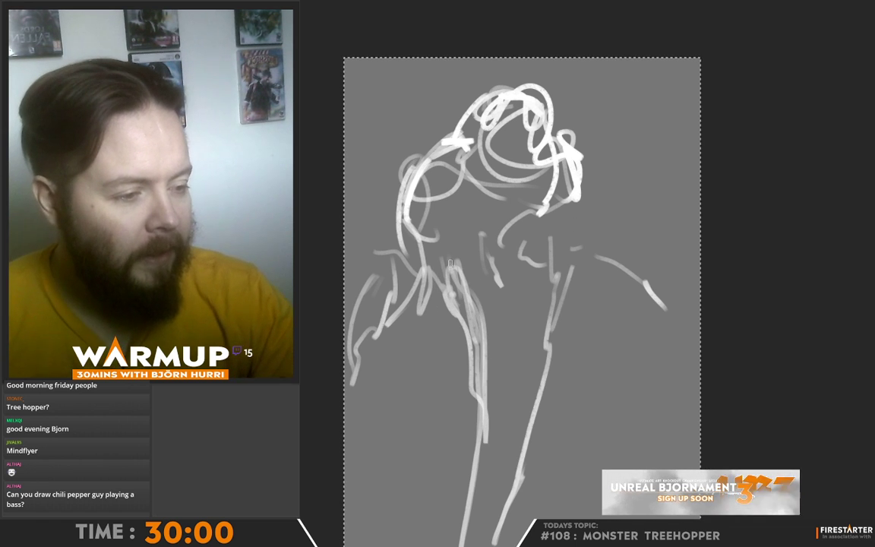
# - Set the brush size to 100 px and block in the two long tapering forms with broad white strokes
pyautogui.moveTo(453, 264)
pyautogui.mouseDown()
pyautogui.moveTo(480, 314)
pyautogui.moveTo(471, 322)
pyautogui.mouseUp()
pyautogui.rightClick(488, 190)
pyautogui.moveTo(564, 128); pyautogui.dragTo(580, 127)
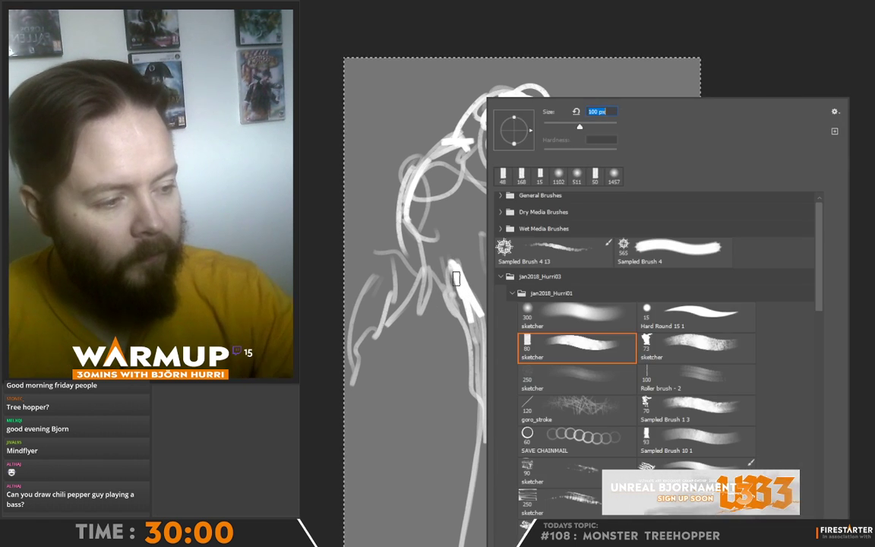
pyautogui.moveTo(456, 278)
pyautogui.mouseDown()
pyautogui.moveTo(480, 342)
pyautogui.moveTo(487, 414)
pyautogui.mouseUp()
pyautogui.moveTo(561, 266); pyautogui.dragTo(552, 353)
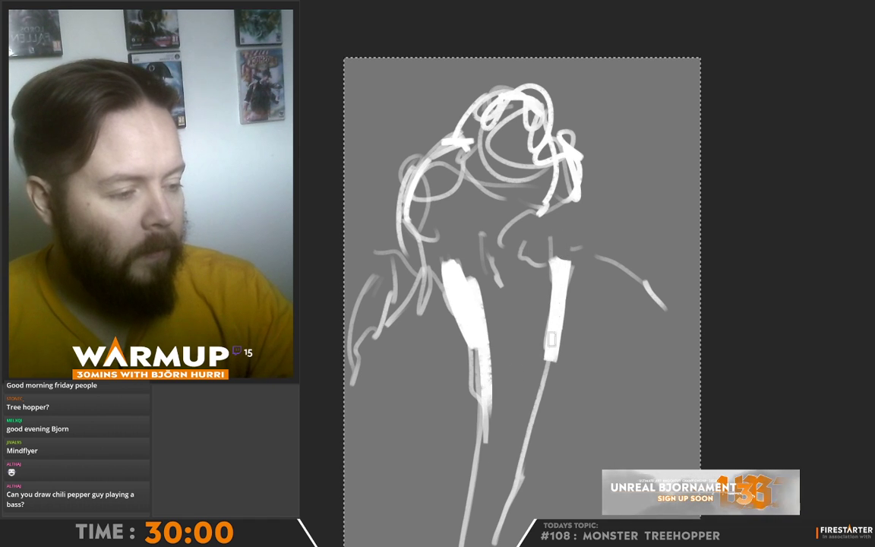
pyautogui.moveTo(547, 303); pyautogui.dragTo(506, 463)
# - Add short light strokes between the two long white forms and tone down the inner right one's upper end with grey
pyautogui.moveTo(489, 259); pyautogui.dragTo(503, 318)
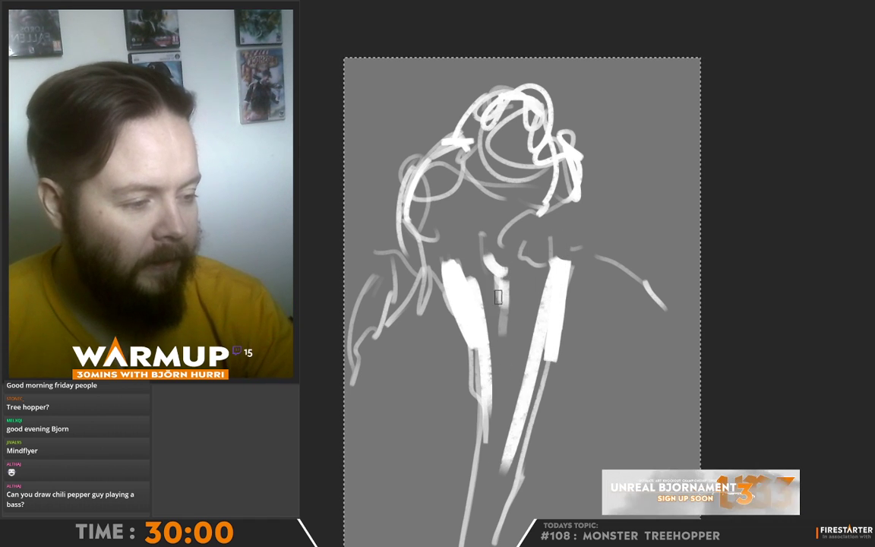
pyautogui.moveTo(529, 285); pyautogui.dragTo(510, 388)
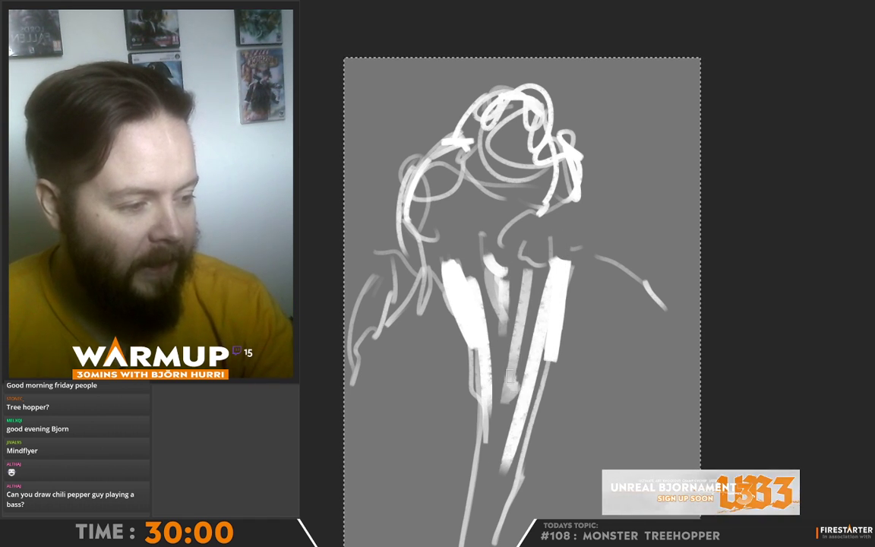
pyautogui.moveTo(542, 245); pyautogui.dragTo(529, 296)
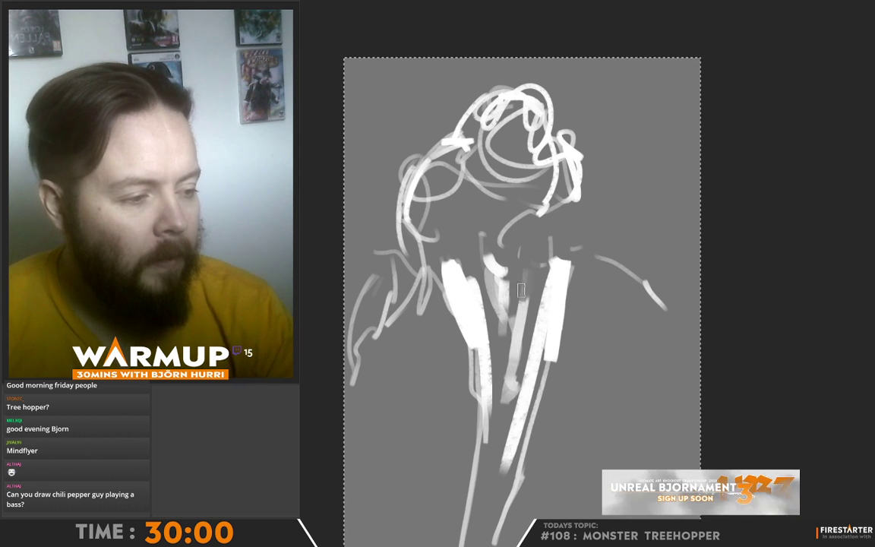
# - Paint over the neck, the right side of the head and the left back outline with grey to mute the lines
pyautogui.moveTo(532, 222); pyautogui.dragTo(494, 259)
pyautogui.moveTo(560, 175); pyautogui.dragTo(538, 213)
pyautogui.moveTo(569, 155); pyautogui.dragTo(544, 205)
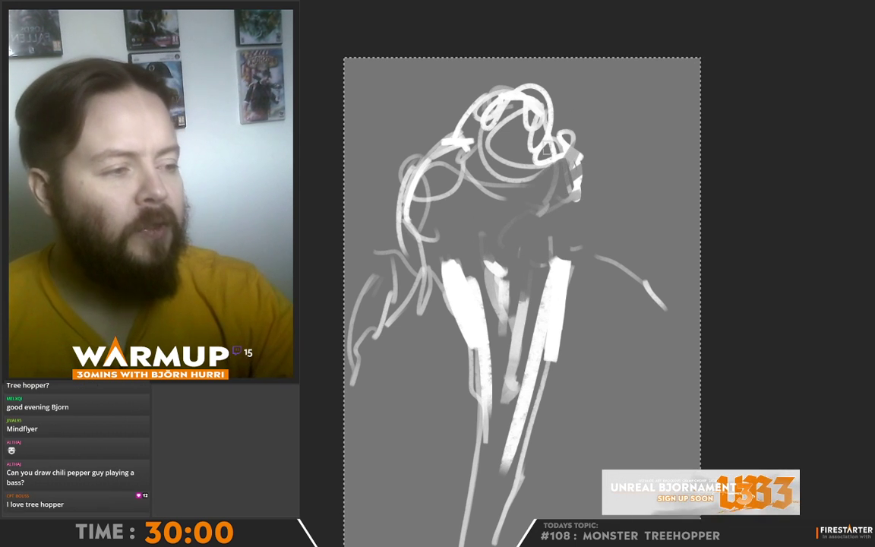
pyautogui.moveTo(441, 149)
pyautogui.mouseDown()
pyautogui.moveTo(420, 179)
pyautogui.moveTo(413, 226)
pyautogui.mouseUp()
# - Block in the left arm with broad white strokes and paint the bent right arm with its forearm and hand
pyautogui.moveTo(409, 193)
pyautogui.mouseDown()
pyautogui.moveTo(402, 241)
pyautogui.moveTo(417, 265)
pyautogui.moveTo(435, 249)
pyautogui.moveTo(378, 318)
pyautogui.mouseUp()
pyautogui.moveTo(392, 274); pyautogui.dragTo(367, 343)
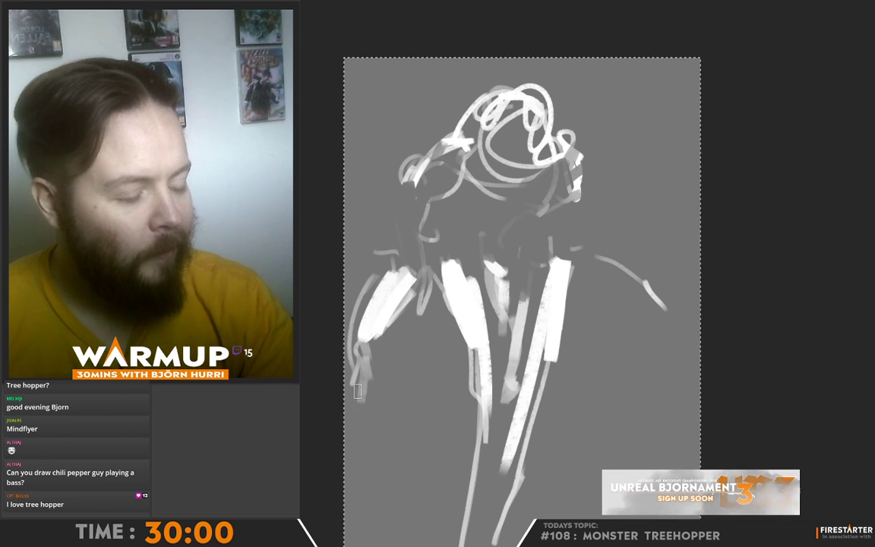
pyautogui.moveTo(666, 311); pyautogui.dragTo(670, 339)
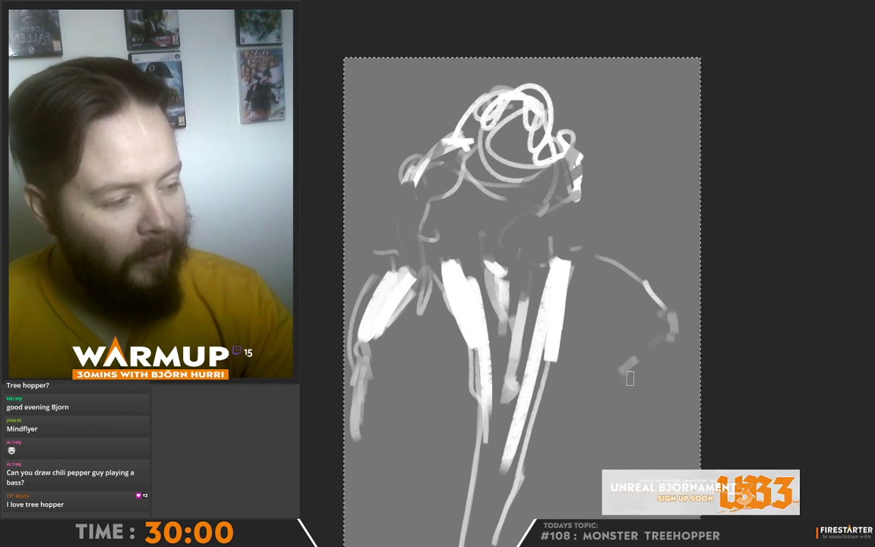
pyautogui.moveTo(630, 378); pyautogui.dragTo(639, 394)
pyautogui.moveTo(607, 268)
pyautogui.mouseDown()
pyautogui.moveTo(633, 279)
pyautogui.moveTo(638, 298)
pyautogui.moveTo(673, 336)
pyautogui.mouseUp()
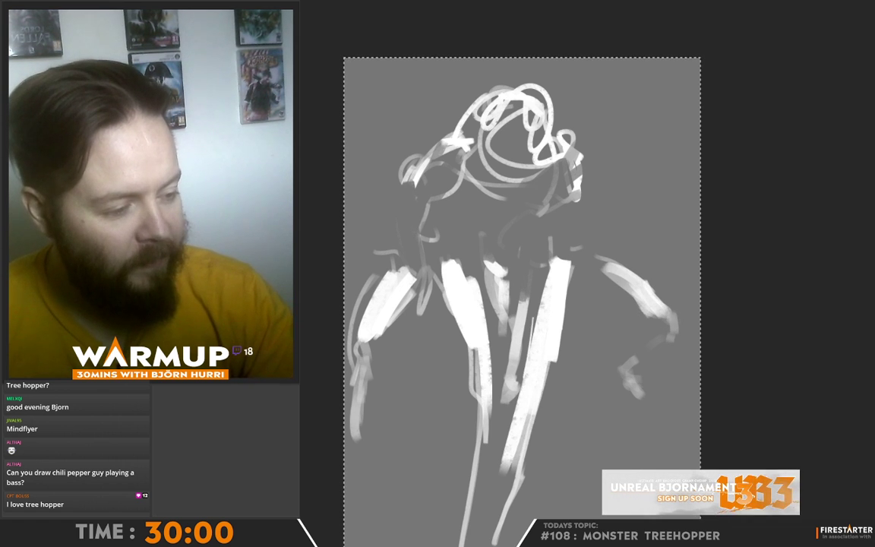
# - Refine the right long form's edges with sampled background grey and light strokes, adding a curved stroke across the lower ends
pyautogui.rightClick(532, 387)
pyautogui.click(795, 41)
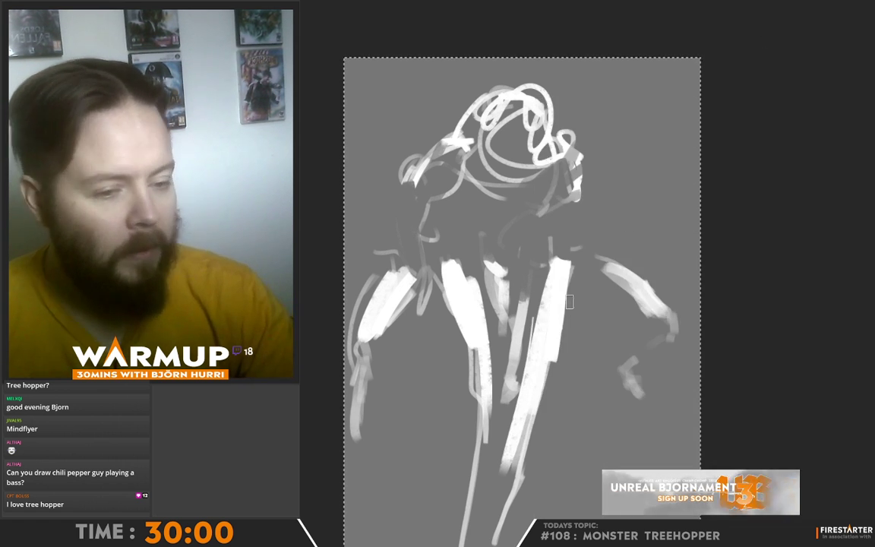
pyautogui.keyDown('alt'); pyautogui.click(601, 411); pyautogui.keyUp('alt')
pyautogui.moveTo(530, 350); pyautogui.dragTo(508, 457)
pyautogui.moveTo(538, 320)
pyautogui.mouseDown()
pyautogui.moveTo(526, 463)
pyautogui.moveTo(495, 523)
pyautogui.mouseUp()
pyautogui.moveTo(441, 499)
pyautogui.mouseDown()
pyautogui.moveTo(526, 452)
pyautogui.moveTo(502, 524)
pyautogui.mouseUp()
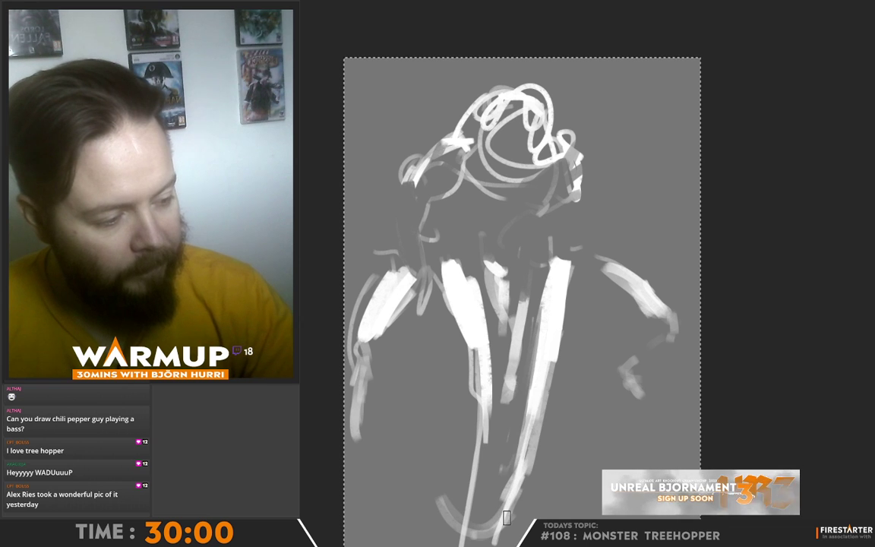
pyautogui.keyDown('alt'); pyautogui.click(553, 492); pyautogui.keyUp('alt')
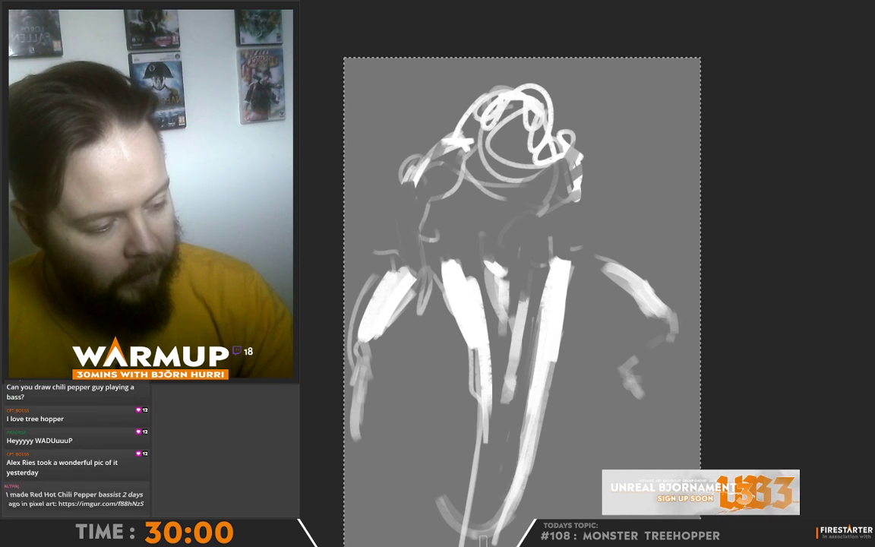
# - Extend the left long form downward with a light grey stroke and add a tapered curved stroke left of its lower end
pyautogui.moveTo(477, 354); pyautogui.dragTo(469, 527)
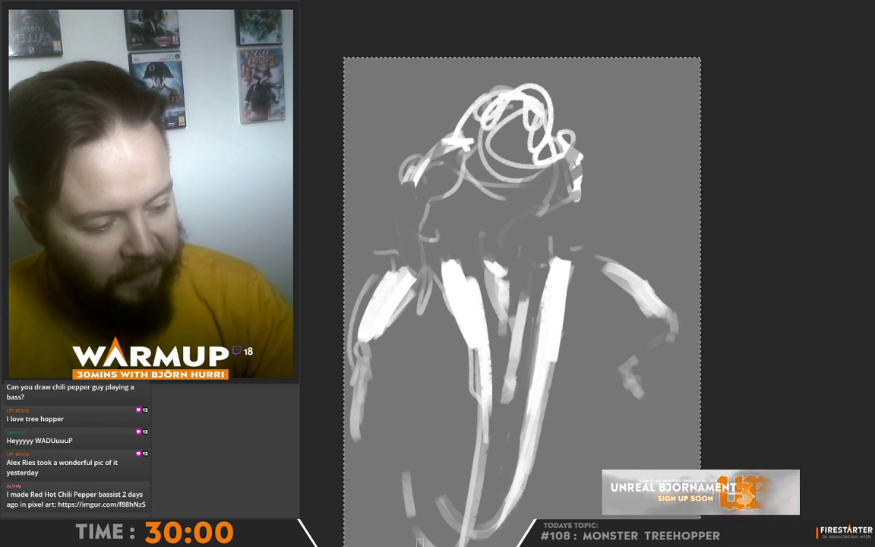
pyautogui.moveTo(413, 456); pyautogui.dragTo(452, 541)
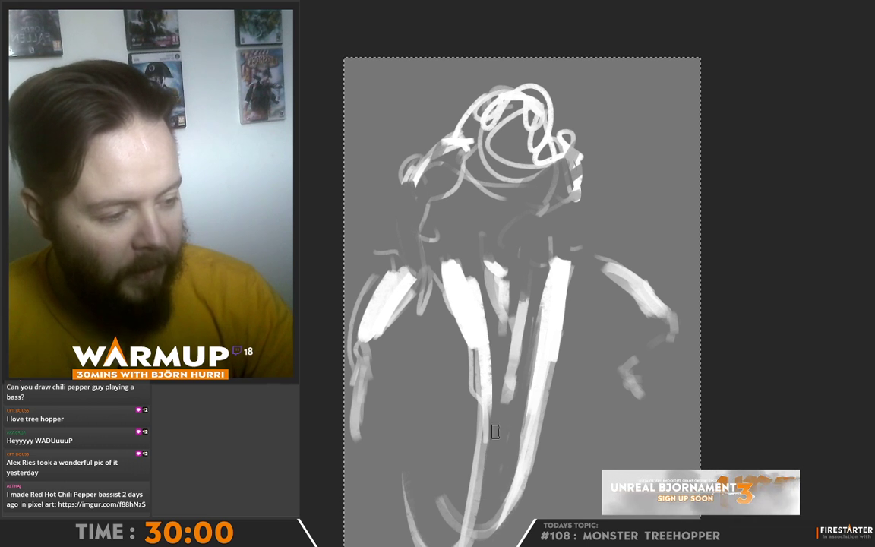
pyautogui.keyDown('alt'); pyautogui.click(430, 409); pyautogui.keyUp('alt')
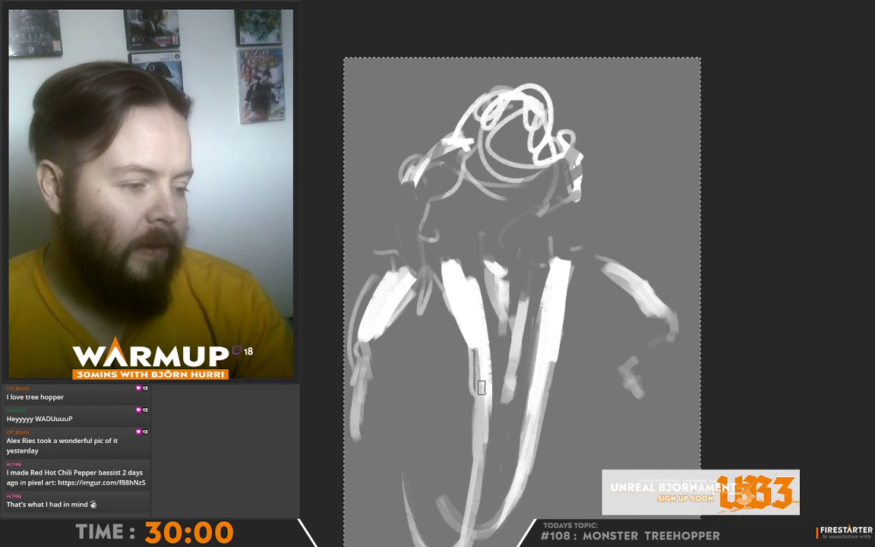
# - Reshape the left long form's upper and middle parts with sampled light grey strokes along its right edge
pyautogui.moveTo(482, 364)
pyautogui.mouseDown()
pyautogui.moveTo(478, 326)
pyautogui.moveTo(490, 398)
pyautogui.mouseUp()
pyautogui.moveTo(465, 314); pyautogui.dragTo(494, 345)
pyautogui.hotkey('alt', 'Tab')
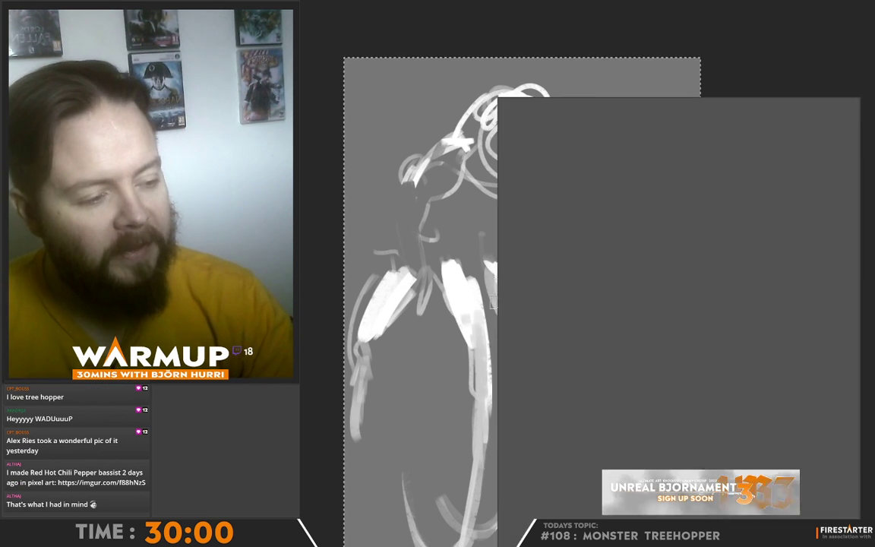
pyautogui.click(483, 353)
pyautogui.keyDown('alt'); pyautogui.click(471, 287); pyautogui.keyUp('alt')
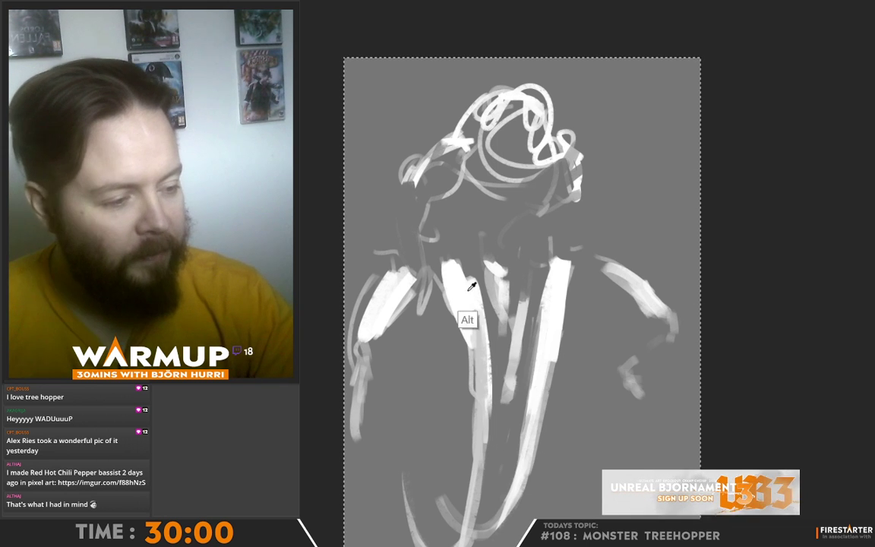
pyautogui.moveTo(483, 307); pyautogui.dragTo(486, 362)
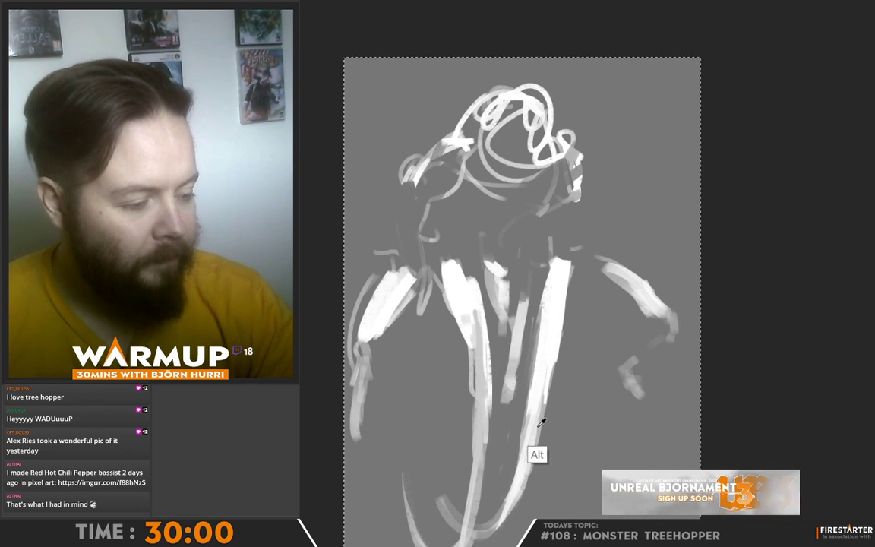
# - Shade the right long form's right side with long grey strokes and break up its upper edge
pyautogui.moveTo(563, 296); pyautogui.dragTo(550, 394)
pyautogui.moveTo(558, 308); pyautogui.dragTo(550, 380)
pyautogui.keyDown('alt'); pyautogui.click(574, 242); pyautogui.keyUp('alt')
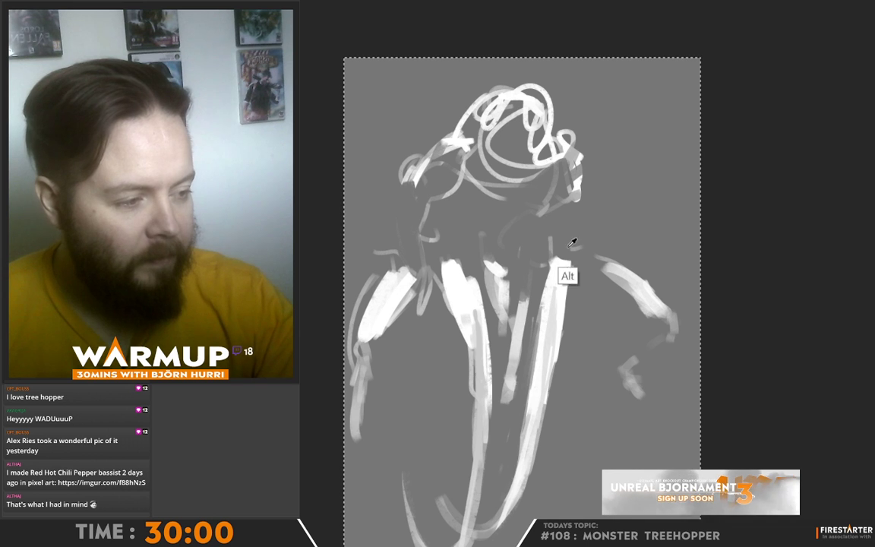
pyautogui.moveTo(565, 287); pyautogui.dragTo(556, 331)
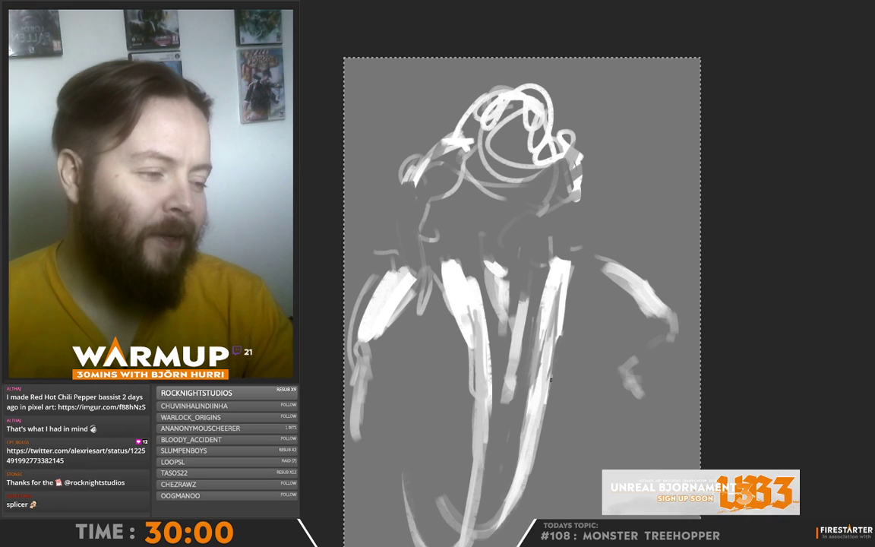
# - Resize the brush and paint light strokes above the right long form's top and down the right shoulder
pyautogui.rightClick(575, 248)
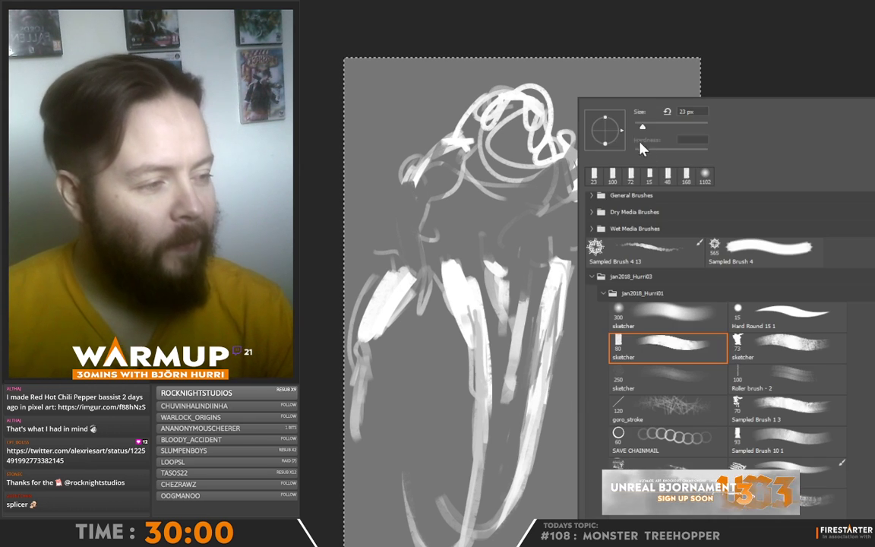
pyautogui.moveTo(642, 127); pyautogui.dragTo(653, 127)
pyautogui.moveTo(559, 232); pyautogui.dragTo(557, 269)
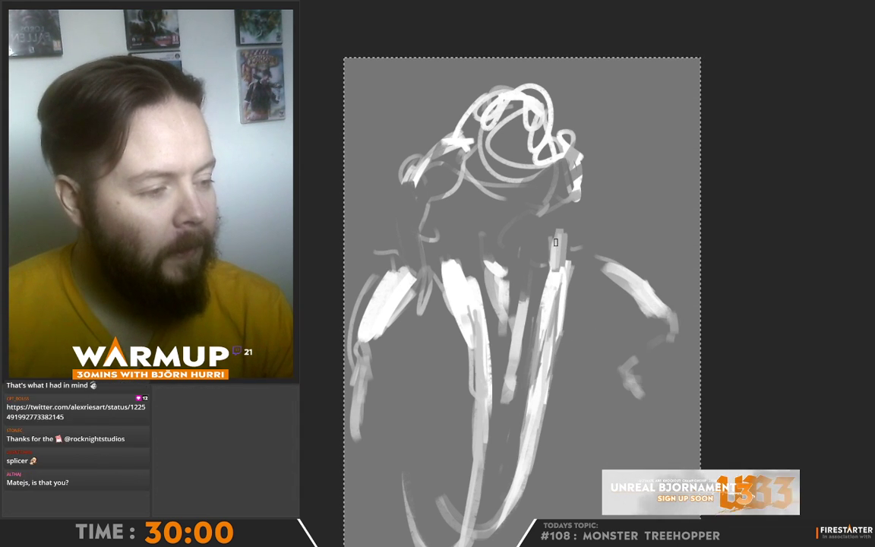
pyautogui.moveTo(565, 194); pyautogui.dragTo(546, 215)
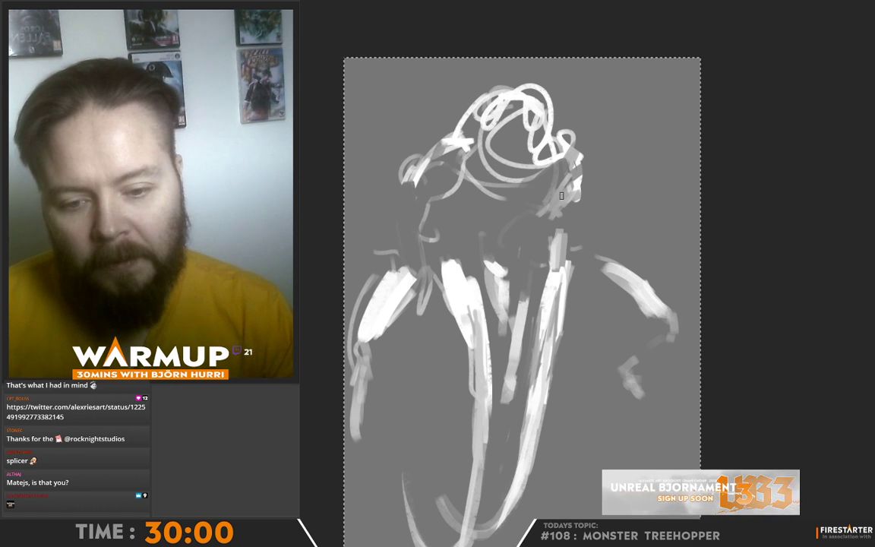
pyautogui.moveTo(570, 156); pyautogui.dragTo(575, 175)
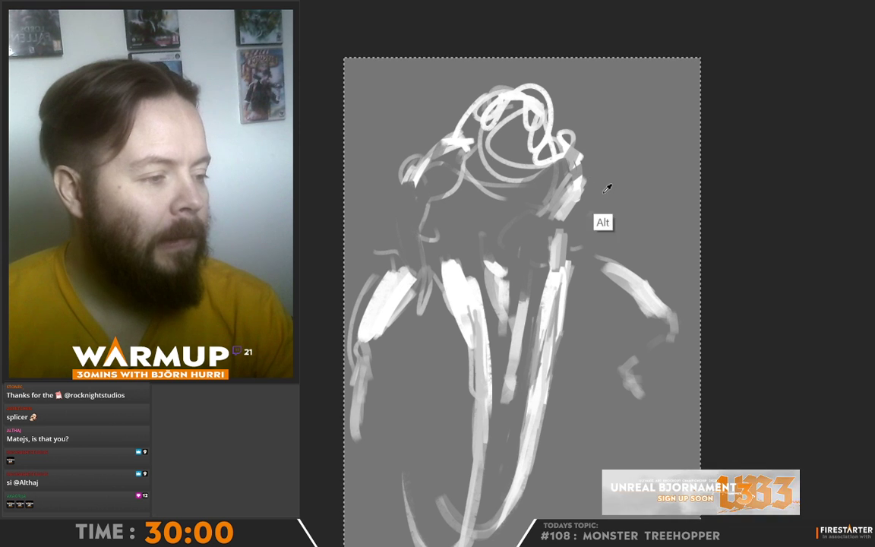
# - Fill the head with light tones and cut the right shoulder back to a thin edge using background grey
pyautogui.rightClick(606, 185)
pyautogui.moveTo(581, 184)
pyautogui.mouseDown()
pyautogui.moveTo(575, 206)
pyautogui.moveTo(588, 157)
pyautogui.moveTo(586, 167)
pyautogui.moveTo(561, 152)
pyautogui.moveTo(545, 121)
pyautogui.moveTo(519, 123)
pyautogui.moveTo(528, 113)
pyautogui.moveTo(500, 124)
pyautogui.moveTo(531, 114)
pyautogui.moveTo(518, 148)
pyautogui.moveTo(532, 181)
pyautogui.moveTo(508, 169)
pyautogui.mouseUp()
pyautogui.keyDown('alt'); pyautogui.click(564, 158); pyautogui.keyUp('alt')
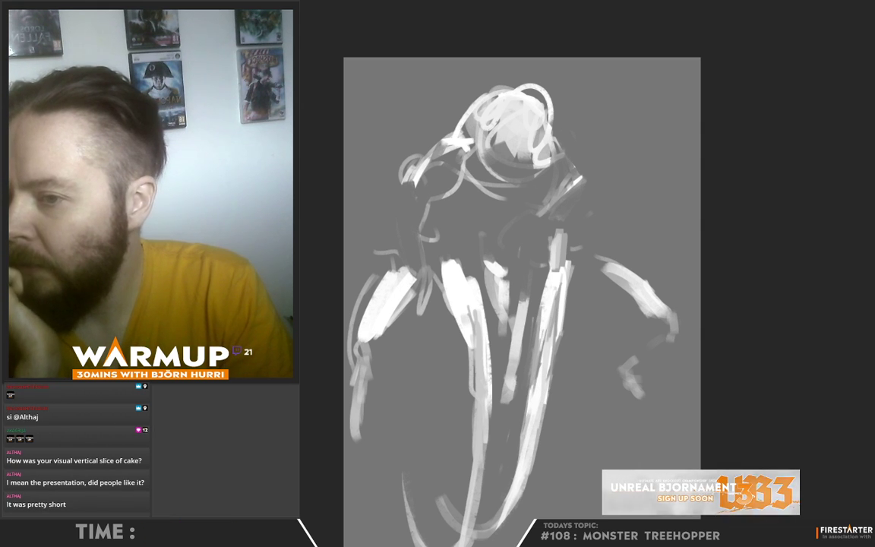
# - Select the whole canvas and flip the painting horizontally
pyautogui.hotkey('ctrl', 'a')
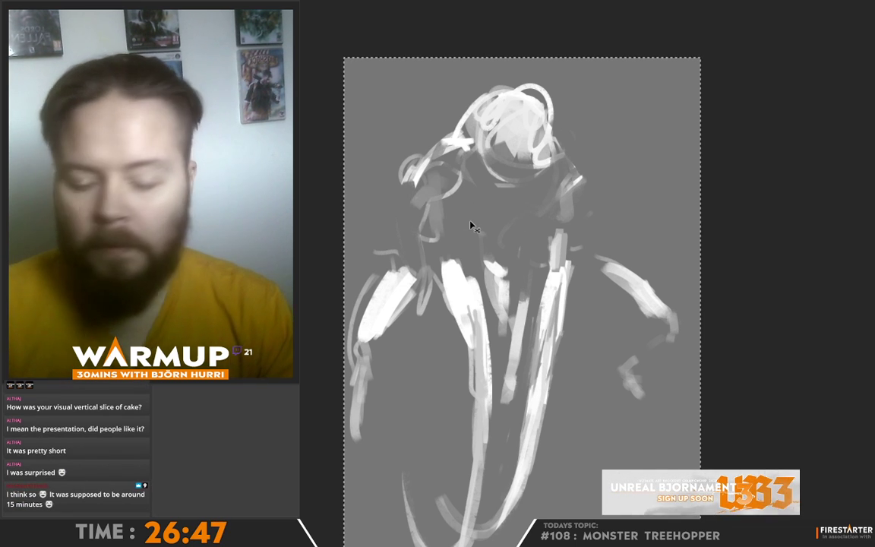
pyautogui.hotkey('ctrl', 'shift', 'h')
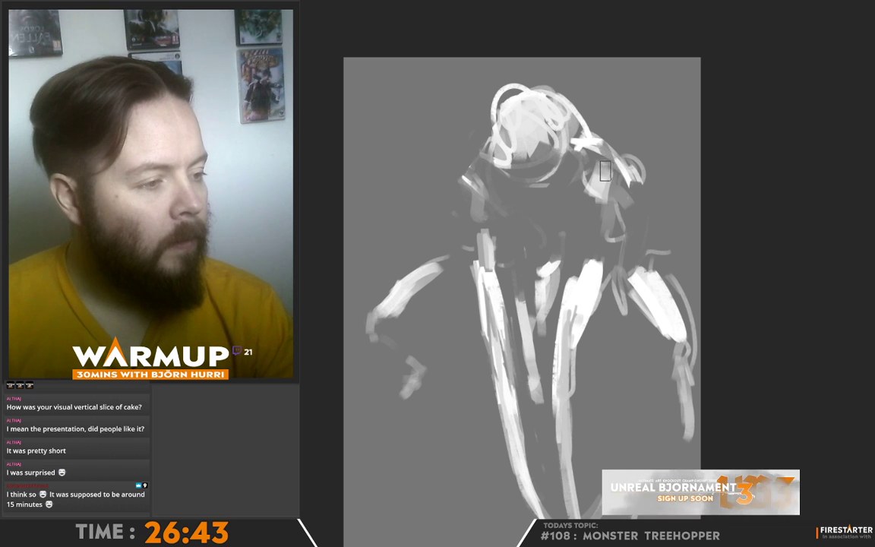
# - Block in both shoulders with light grey planes and add darker tones to the lower head and chest
pyautogui.moveTo(590, 174)
pyautogui.mouseDown()
pyautogui.moveTo(614, 193)
pyautogui.moveTo(628, 173)
pyautogui.moveTo(611, 222)
pyautogui.mouseUp()
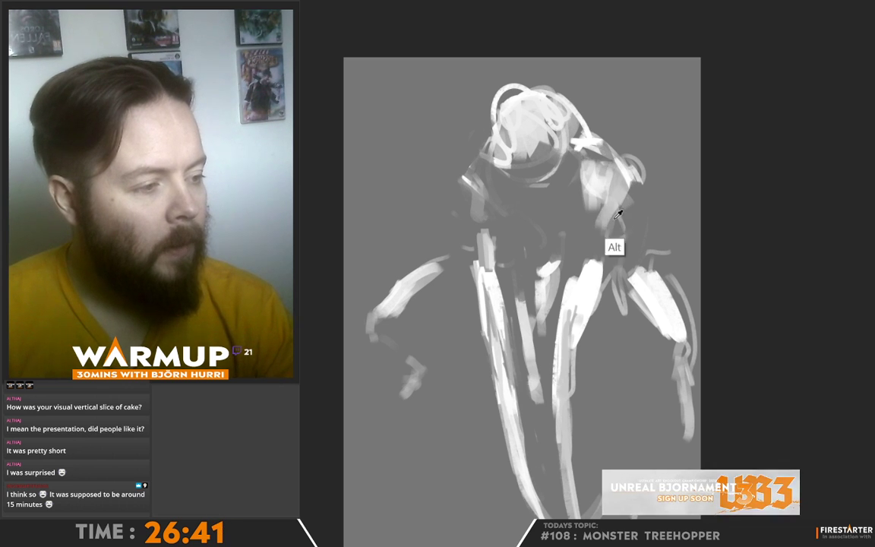
pyautogui.moveTo(597, 170)
pyautogui.mouseDown()
pyautogui.moveTo(599, 234)
pyautogui.moveTo(616, 242)
pyautogui.mouseUp()
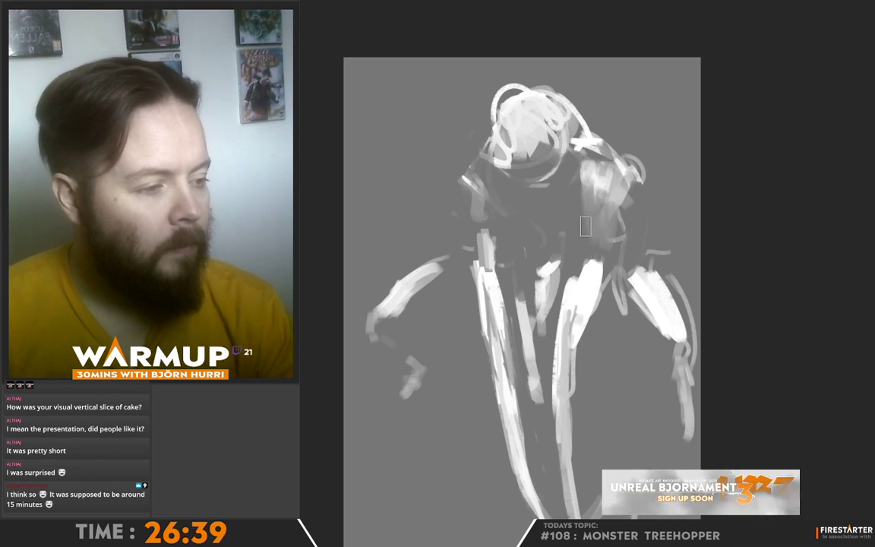
pyautogui.moveTo(472, 181)
pyautogui.mouseDown()
pyautogui.moveTo(498, 197)
pyautogui.moveTo(499, 215)
pyautogui.mouseUp()
pyautogui.moveTo(512, 190)
pyautogui.mouseDown()
pyautogui.moveTo(511, 215)
pyautogui.moveTo(502, 191)
pyautogui.moveTo(512, 172)
pyautogui.moveTo(538, 201)
pyautogui.moveTo(504, 147)
pyautogui.moveTo(523, 125)
pyautogui.moveTo(544, 158)
pyautogui.mouseUp()
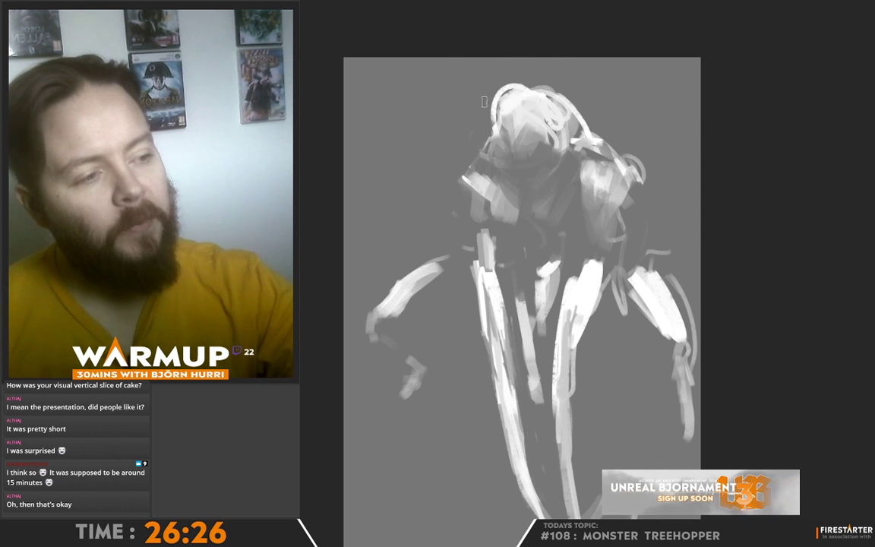
pyautogui.moveTo(473, 110); pyautogui.dragTo(530, 76)
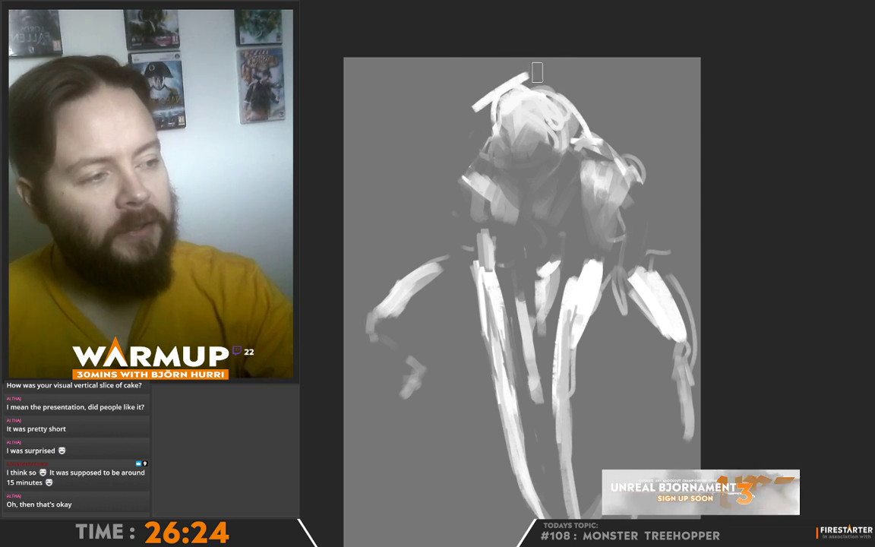
pyautogui.hotkey('ctrl', 'z')
pyautogui.hotkey('ctrl', 'z')
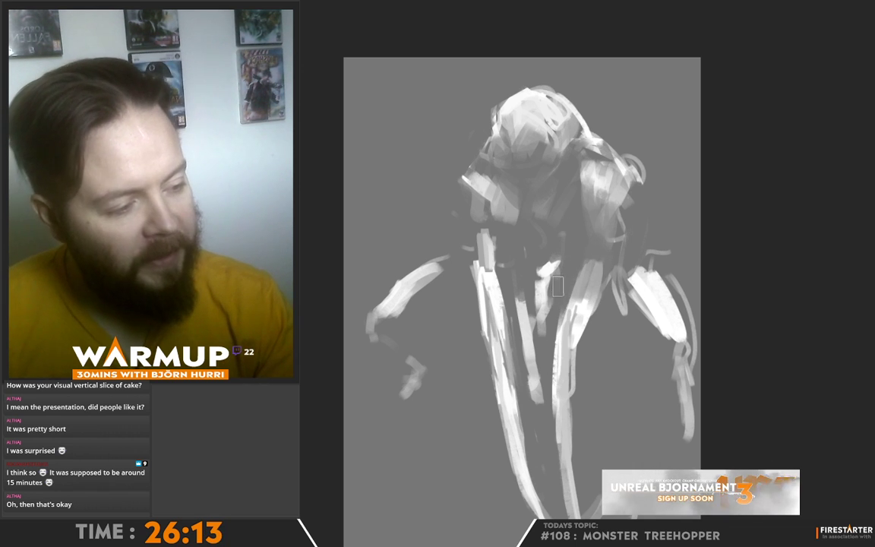
# - Refine the two small inner forms between the long ones with a small brush, using sampled greys to carve narrow, darker details
pyautogui.rightClick(558, 285)
pyautogui.keyDown('alt'); pyautogui.click(564, 255); pyautogui.keyUp('alt')
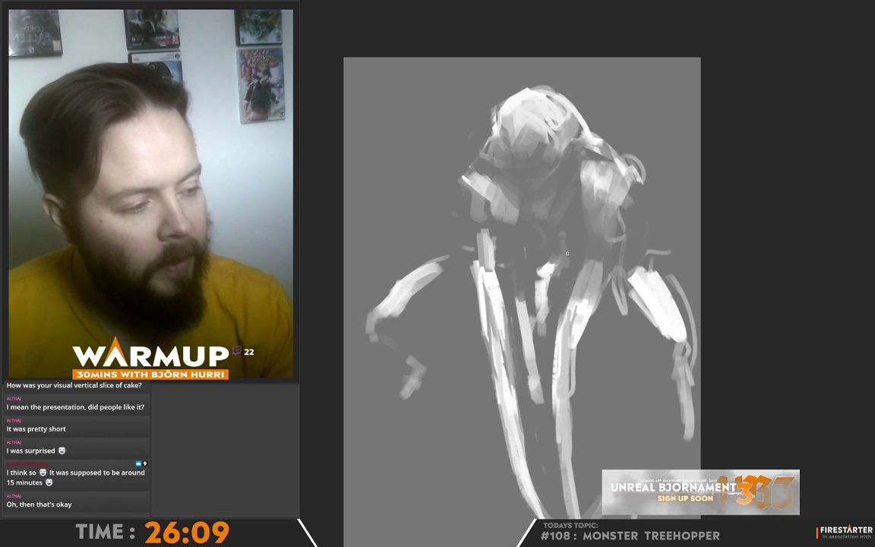
pyautogui.keyDown('alt'); pyautogui.click(572, 241); pyautogui.keyUp('alt')
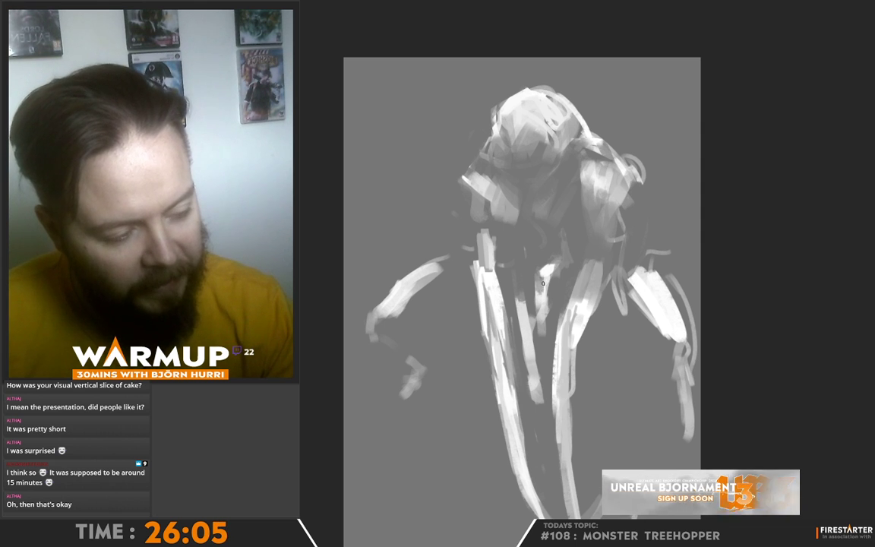
pyautogui.keyDown('alt'); pyautogui.click(534, 302); pyautogui.keyUp('alt')
pyautogui.keyDown('alt'); pyautogui.click(541, 304); pyautogui.keyUp('alt')
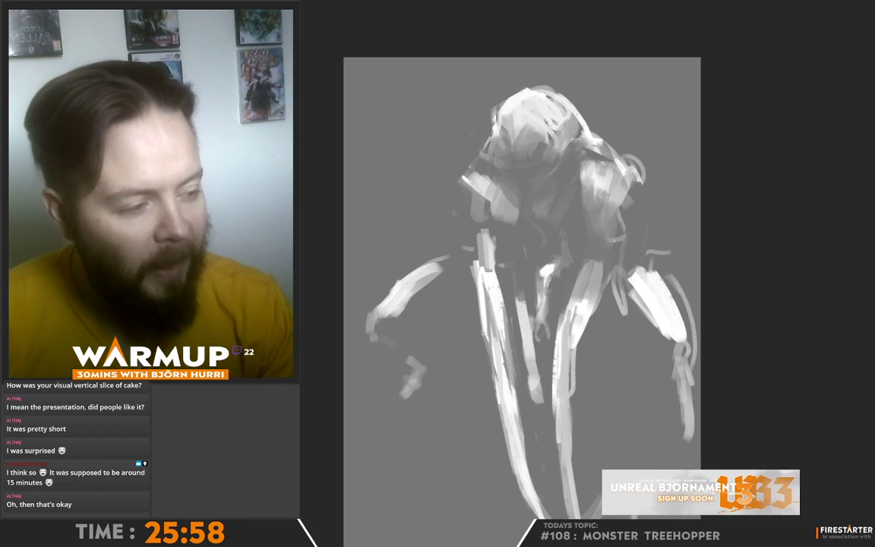
pyautogui.press('alt')
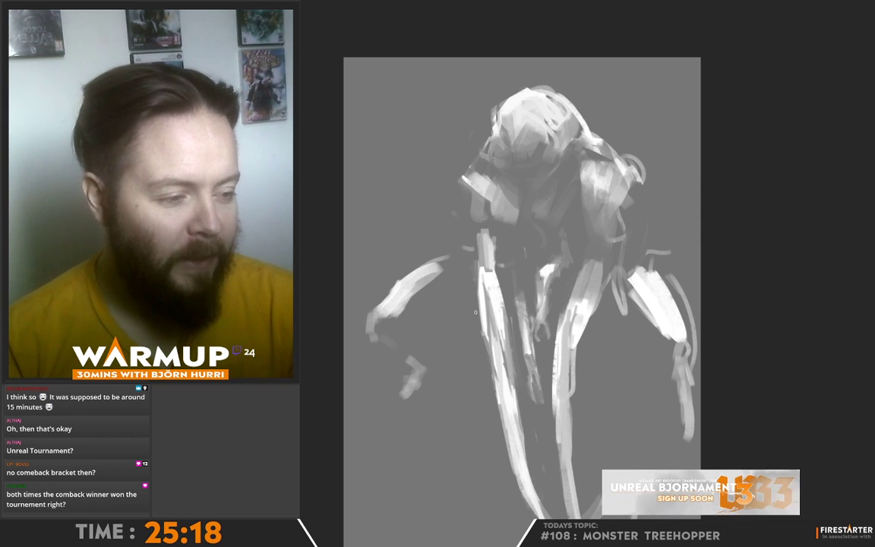
# - Adjust the brush and blend the left long form's upper end into the left shoulder with mid-grey strokes
pyautogui.rightClick(517, 190)
pyautogui.click(437, 223)
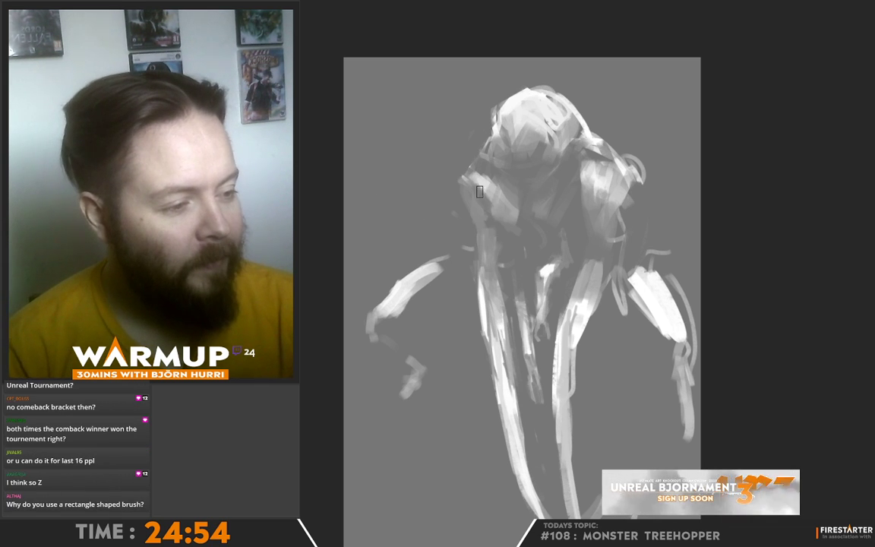
pyautogui.rightClick(490, 184)
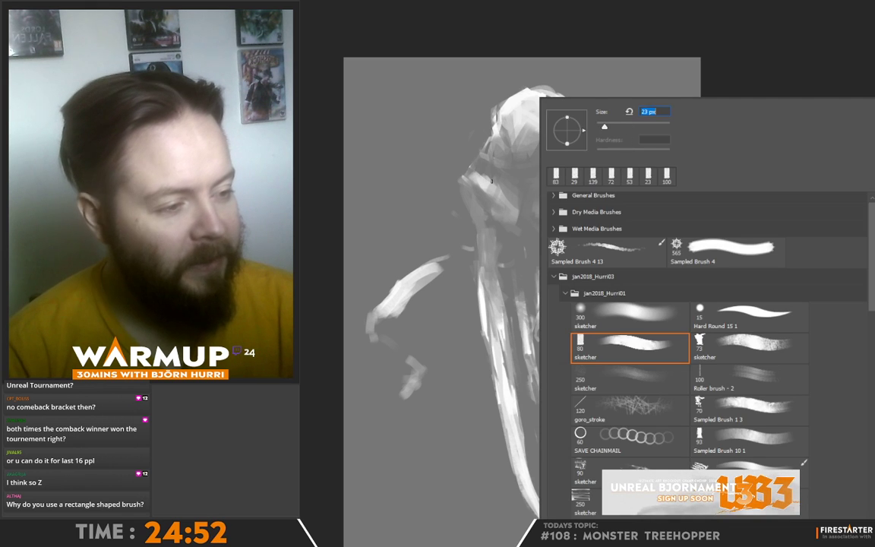
pyautogui.press('Escape')
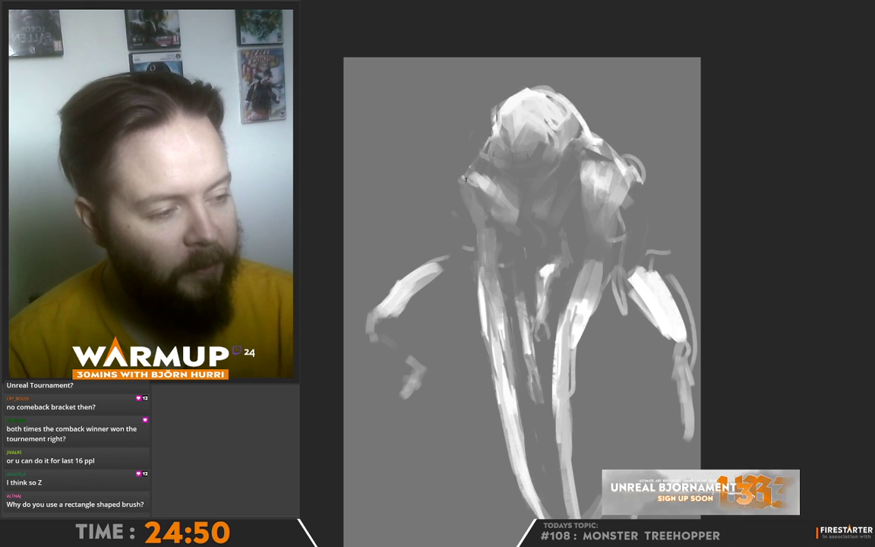
# - Add light and dark strokes to the left shoulder and chest, and extend the left upper arm to the body
pyautogui.keyDown('alt'); pyautogui.click(484, 193); pyautogui.keyUp('alt')
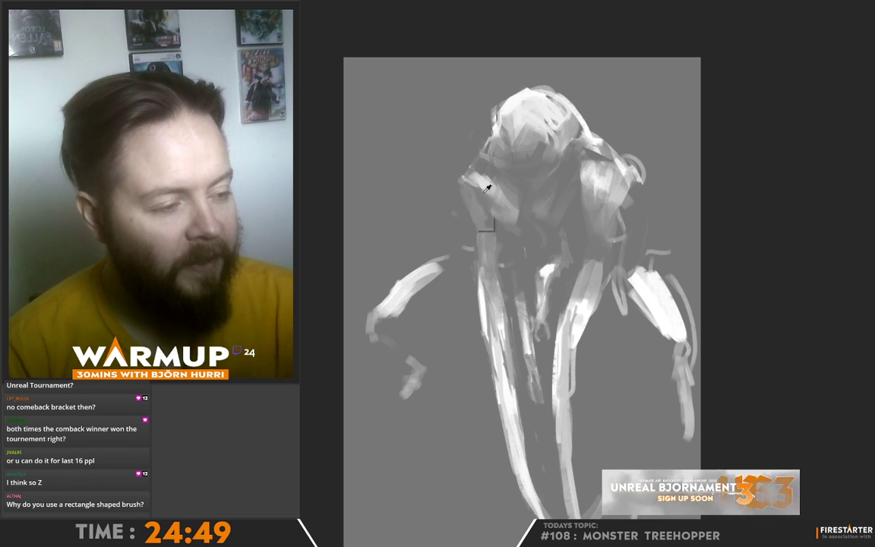
pyautogui.rightClick(518, 176)
pyautogui.press('Escape')
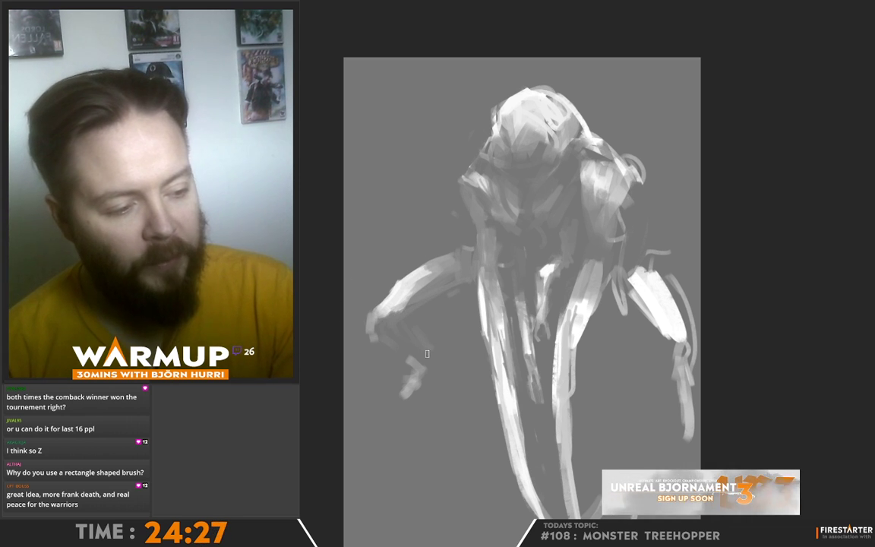
# - Paint the left arm's bent forearm and clawed hand in sampled greys and round off the elbow
pyautogui.keyDown('alt'); pyautogui.click(421, 368); pyautogui.keyUp('alt')
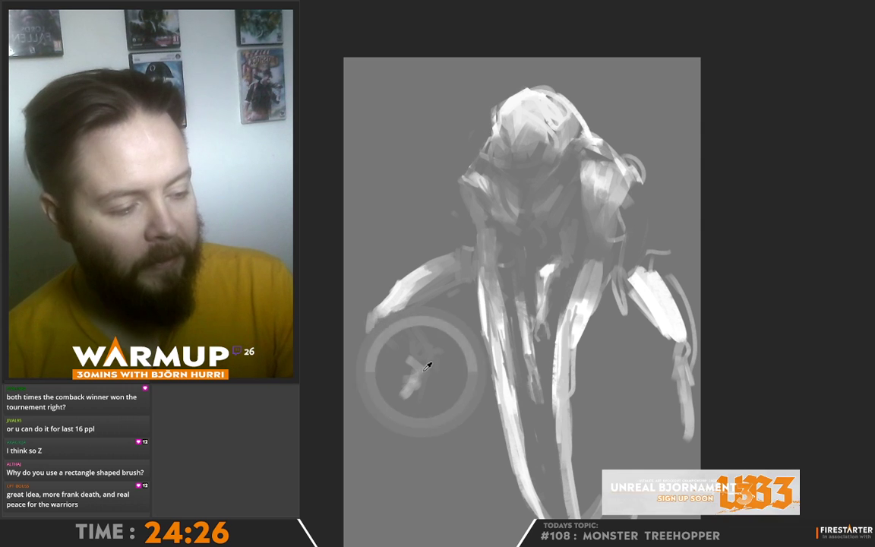
pyautogui.moveTo(435, 352); pyautogui.dragTo(403, 394)
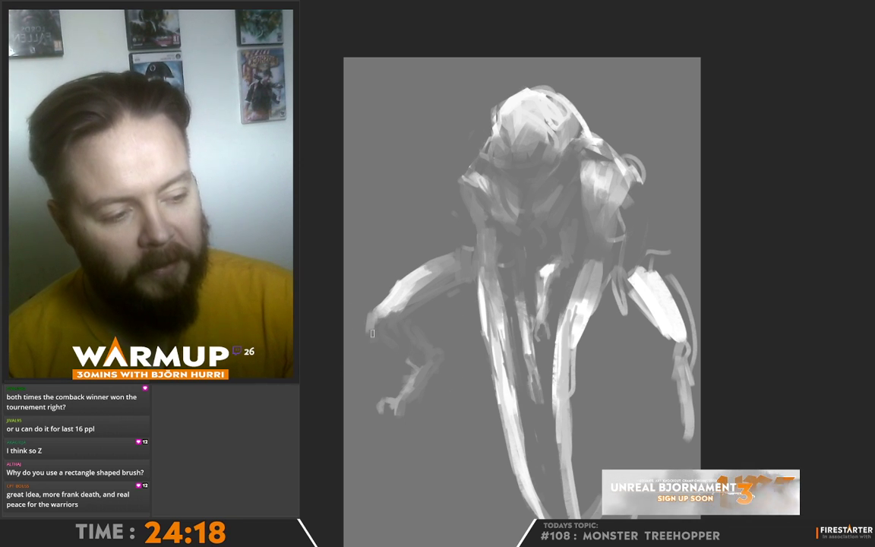
pyautogui.press('alt')
pyautogui.keyDown('alt'); pyautogui.click(390, 335); pyautogui.keyUp('alt')
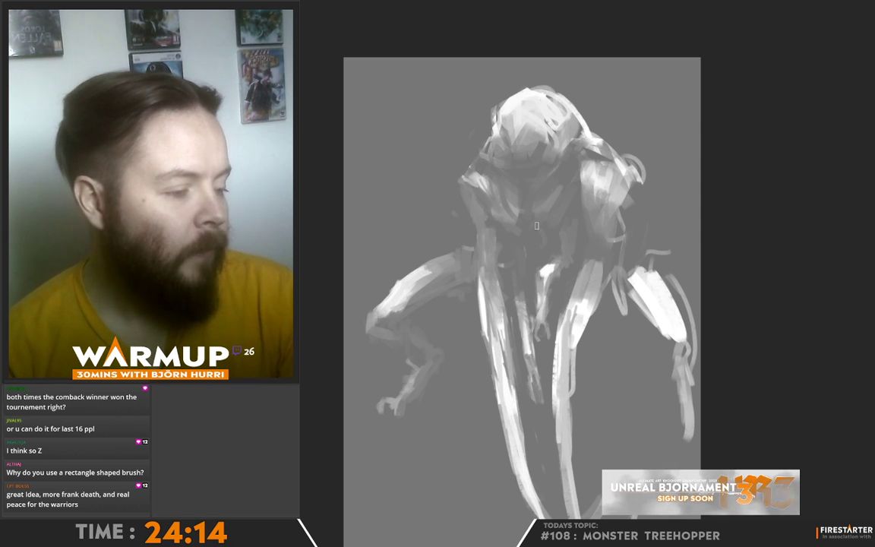
# - Clean up the loose lines around the right upper arm with sampled greys and paint its outer edge in lighter tones
pyautogui.keyDown('alt'); pyautogui.click(638, 272); pyautogui.keyUp('alt')
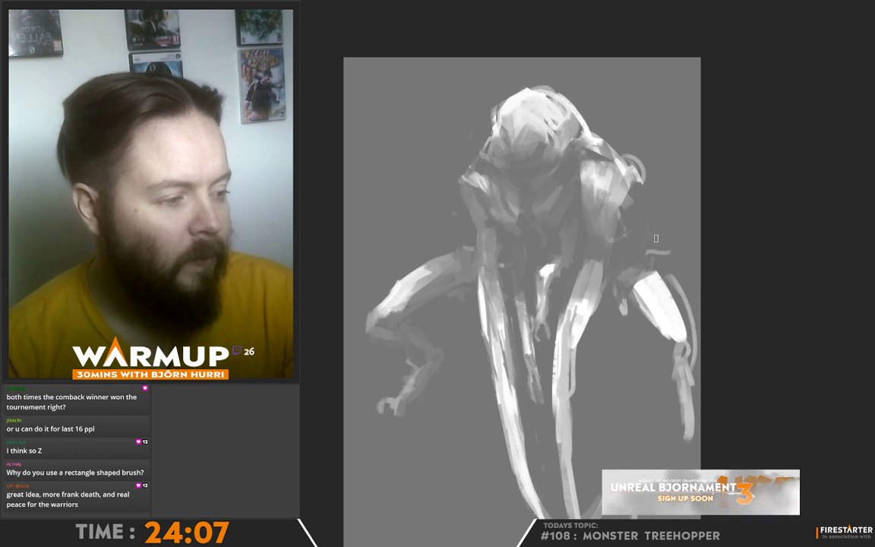
pyautogui.press('alt')
pyautogui.keyDown('alt'); pyautogui.click(667, 289); pyautogui.keyUp('alt')
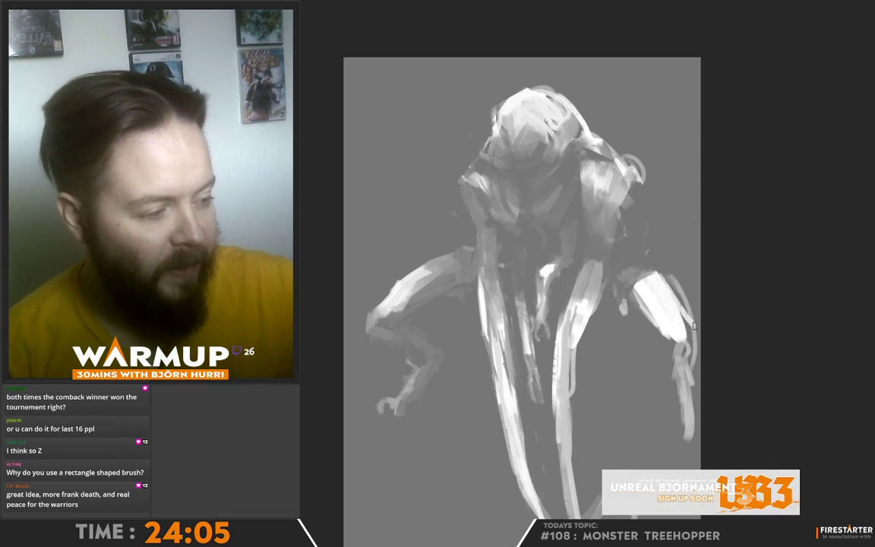
pyautogui.press('alt')
pyautogui.moveTo(684, 296); pyautogui.dragTo(669, 272)
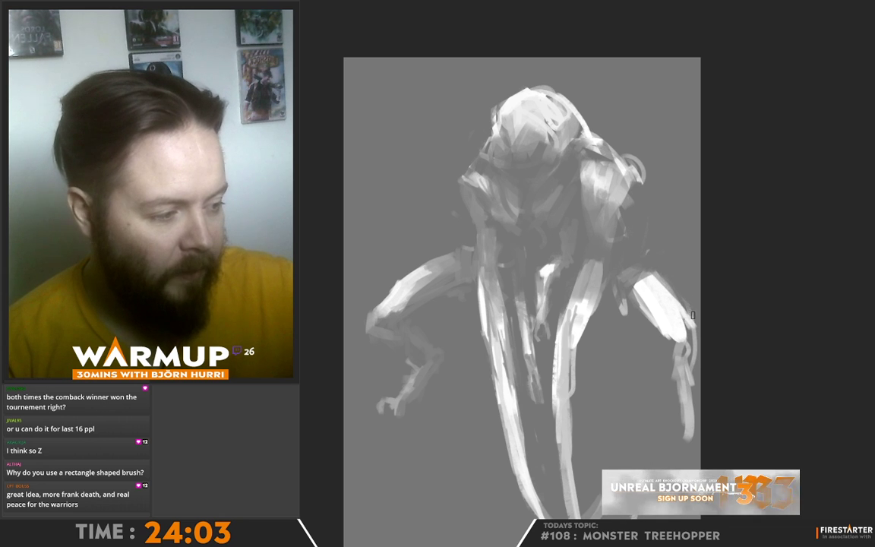
# - Paint the right forearm and clawed hand in mid-greys and widen the canvas equally on both sides with the Crop tool
pyautogui.moveTo(698, 338)
pyautogui.mouseDown()
pyautogui.moveTo(689, 380)
pyautogui.moveTo(676, 349)
pyautogui.mouseUp()
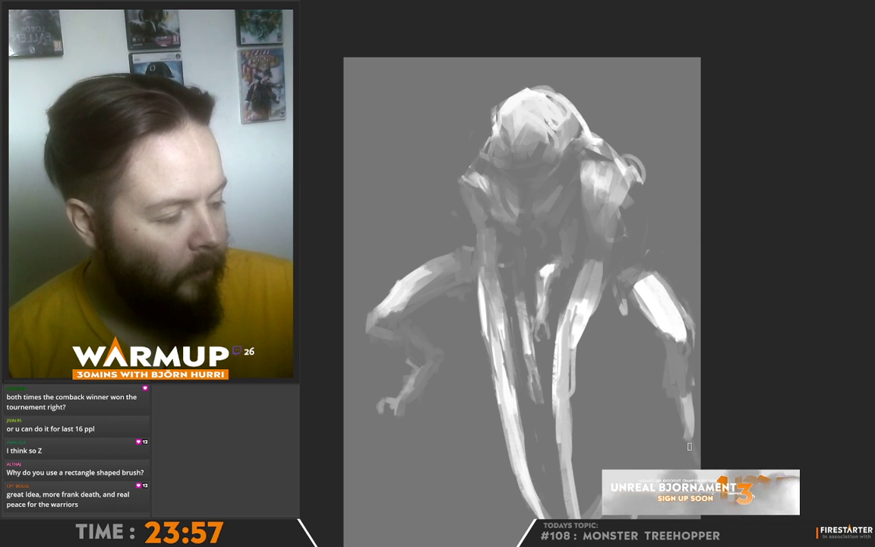
pyautogui.moveTo(690, 447); pyautogui.dragTo(696, 418)
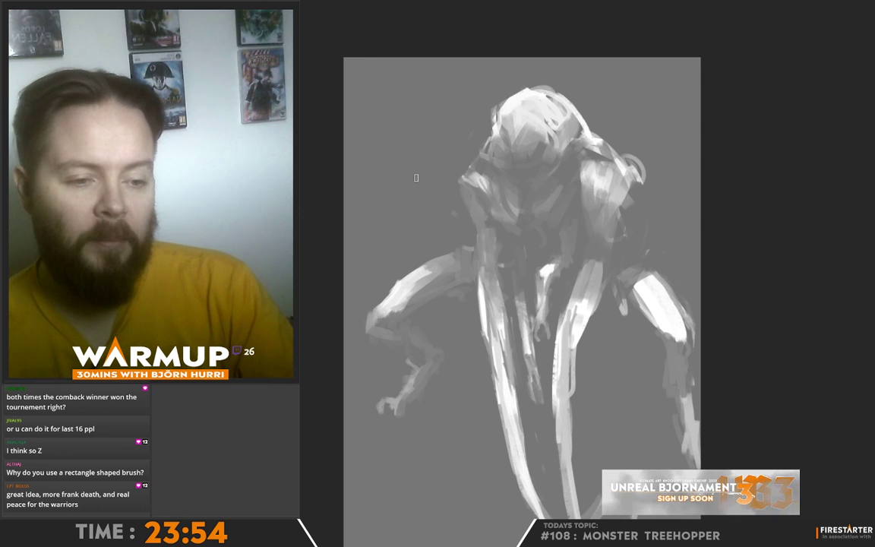
pyautogui.hotkey('ctrl', 't')
pyautogui.moveTo(701, 289)
pyautogui.mouseDown()
pyautogui.moveTo(752, 302)
pyautogui.moveTo(736, 293)
pyautogui.mouseUp()
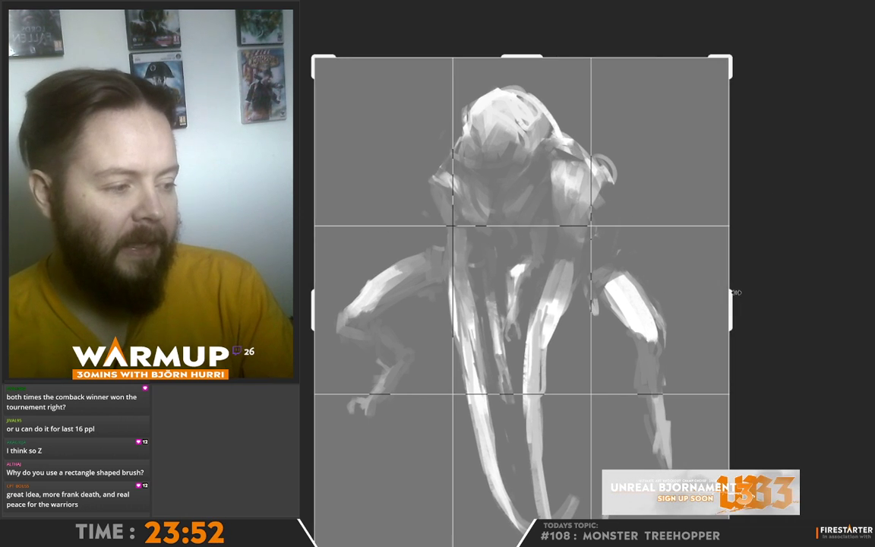
pyautogui.press('Return')
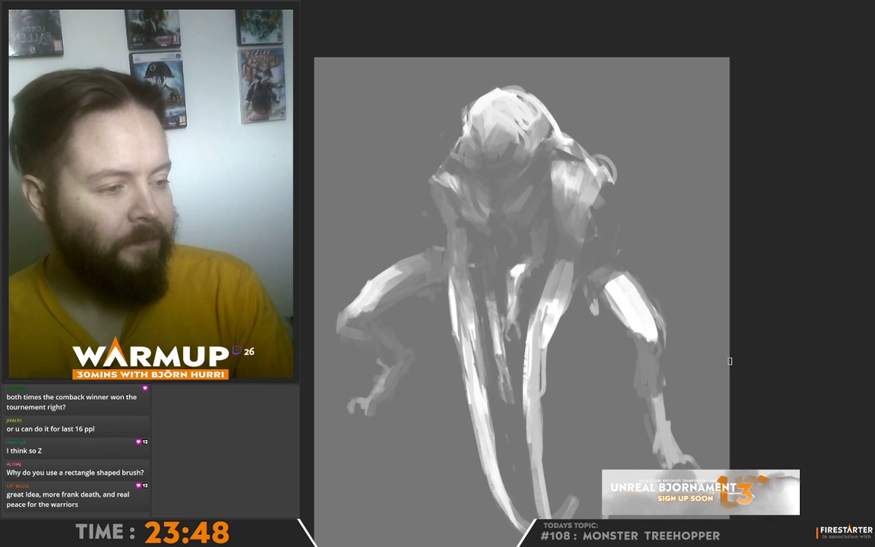
# - Switch to the Roller brush - 2 and soften the loose outlines along the head and right shoulder with sampled greys
pyautogui.rightClick(833, 224)
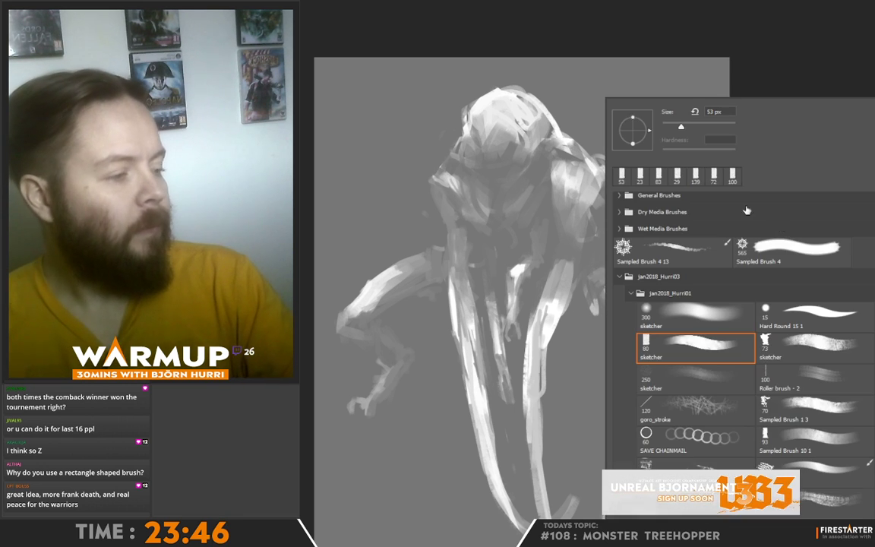
pyautogui.click(843, 382)
pyautogui.press('Return')
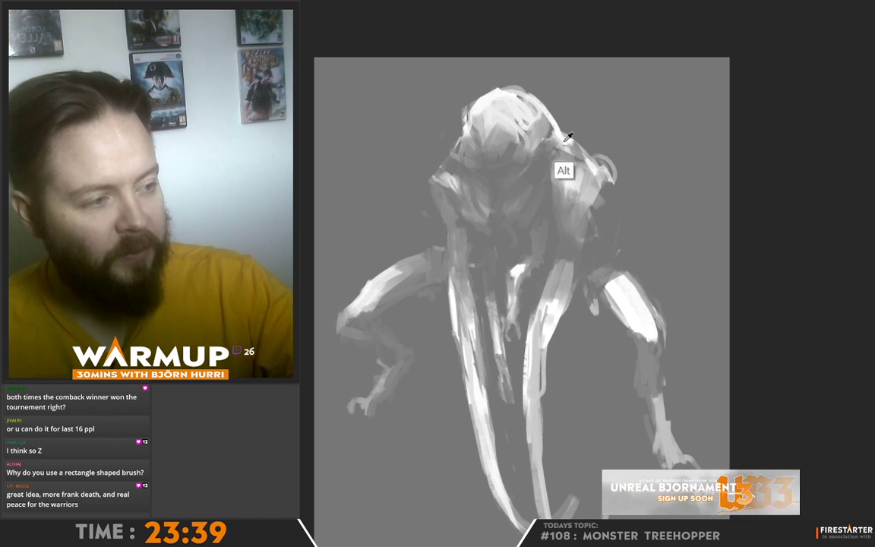
pyautogui.keyDown('alt'); pyautogui.click(565, 105); pyautogui.keyUp('alt')
pyautogui.moveTo(537, 93); pyautogui.dragTo(562, 129)
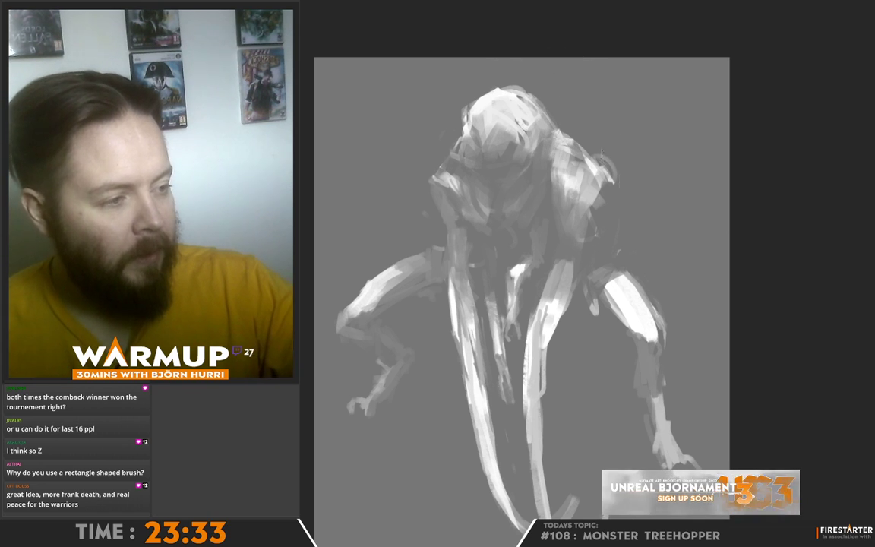
pyautogui.keyDown('alt'); pyautogui.click(609, 175); pyautogui.keyUp('alt')
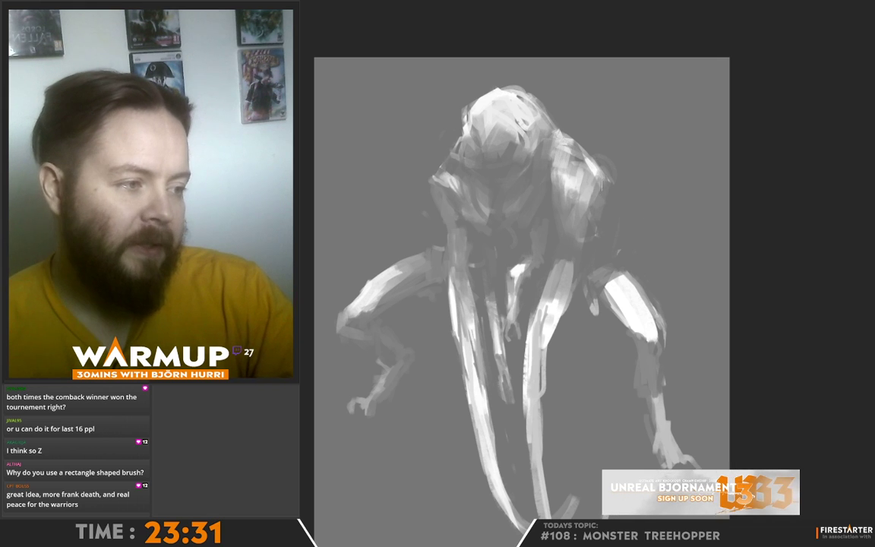
# - Blend sampled greys into the torso, the upper end of the bright right limb segment and the left upper arm
pyautogui.moveTo(530, 171); pyautogui.dragTo(530, 187)
pyautogui.moveTo(547, 251); pyautogui.dragTo(561, 264)
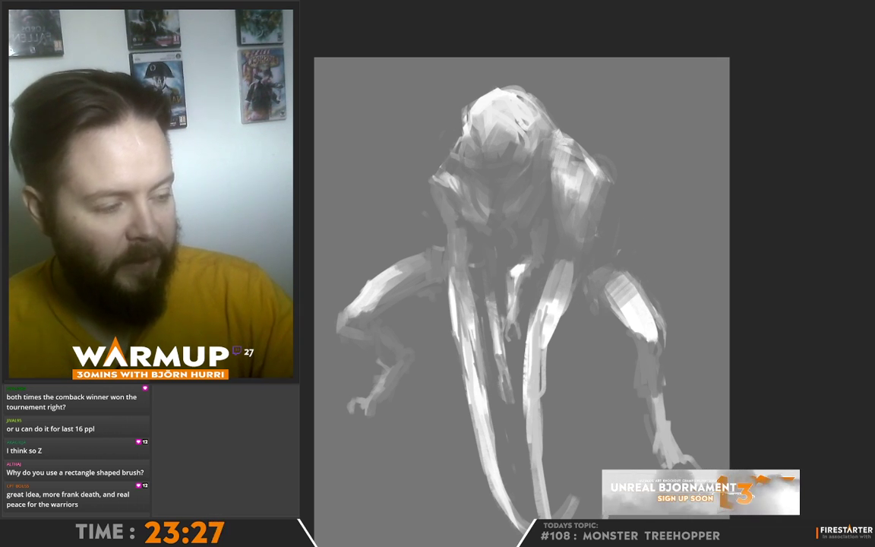
pyautogui.keyDown('alt'); pyautogui.click(599, 287); pyautogui.keyUp('alt')
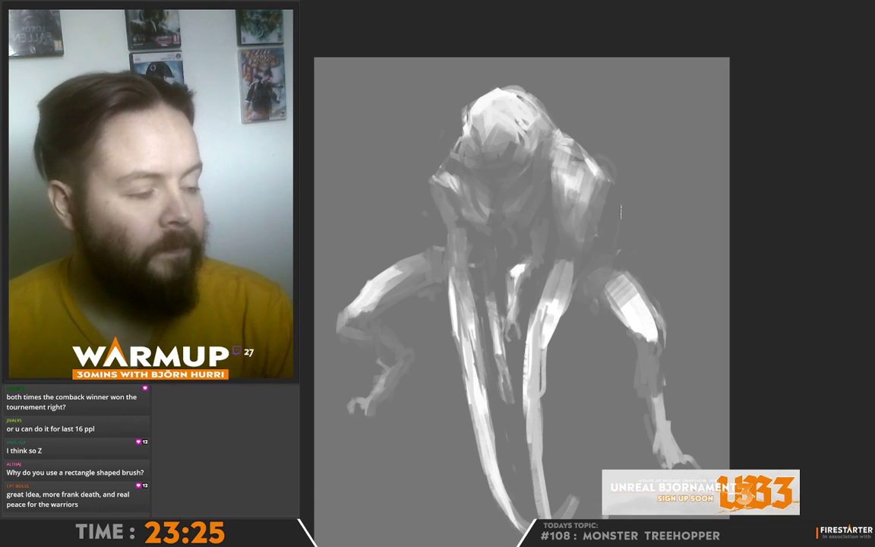
pyautogui.keyDown('alt'); pyautogui.click(418, 267); pyautogui.keyUp('alt')
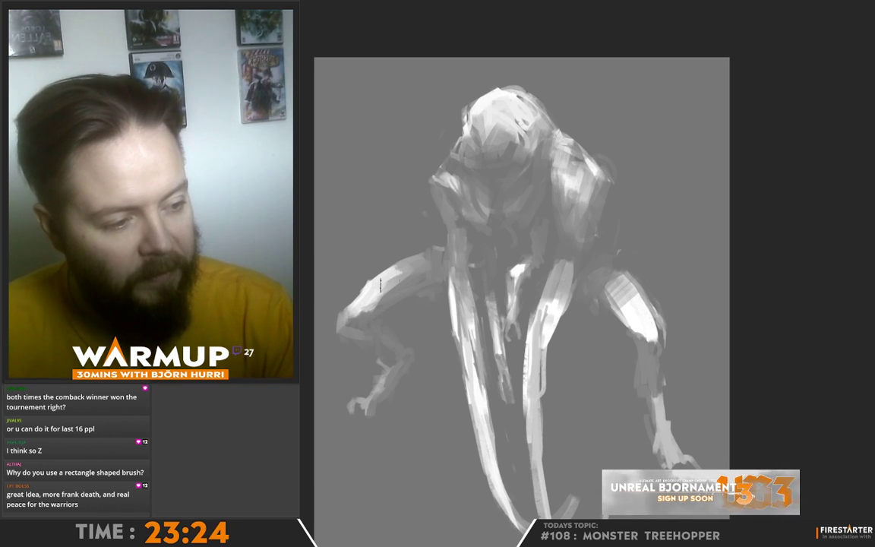
pyautogui.moveTo(418, 270); pyautogui.dragTo(384, 308)
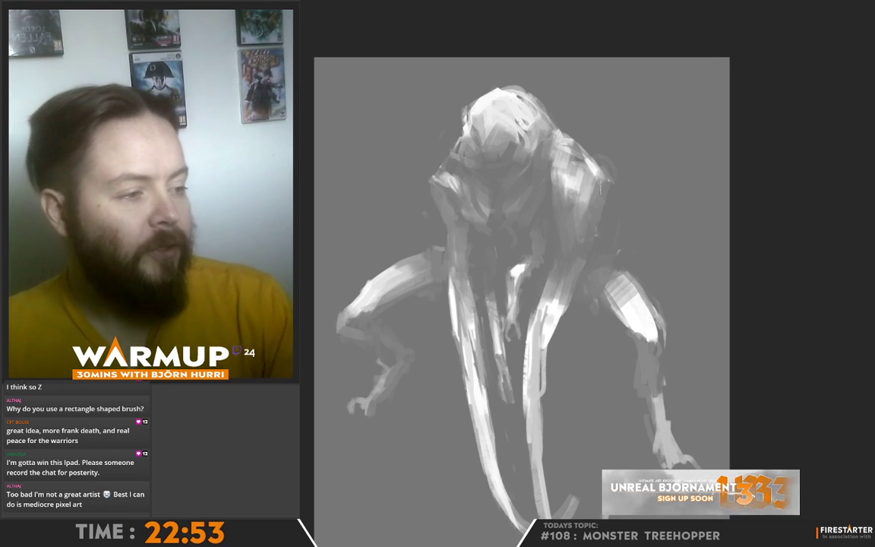
# - Switch back to the rectangular sketcher brush at 80 px and sample the light tone on the head
pyautogui.rightClick(605, 98)
pyautogui.click(696, 346)
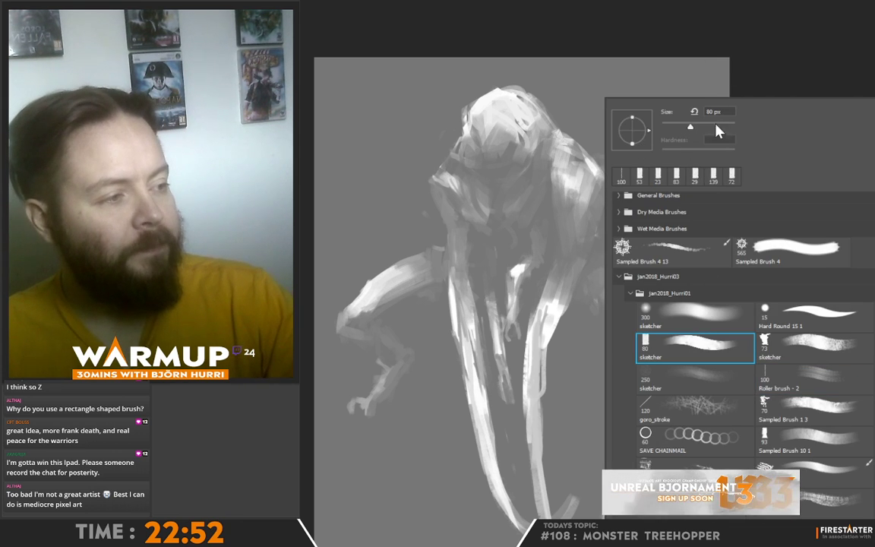
pyautogui.press('Return')
pyautogui.keyDown('alt'); pyautogui.click(505, 101); pyautogui.keyUp('alt')
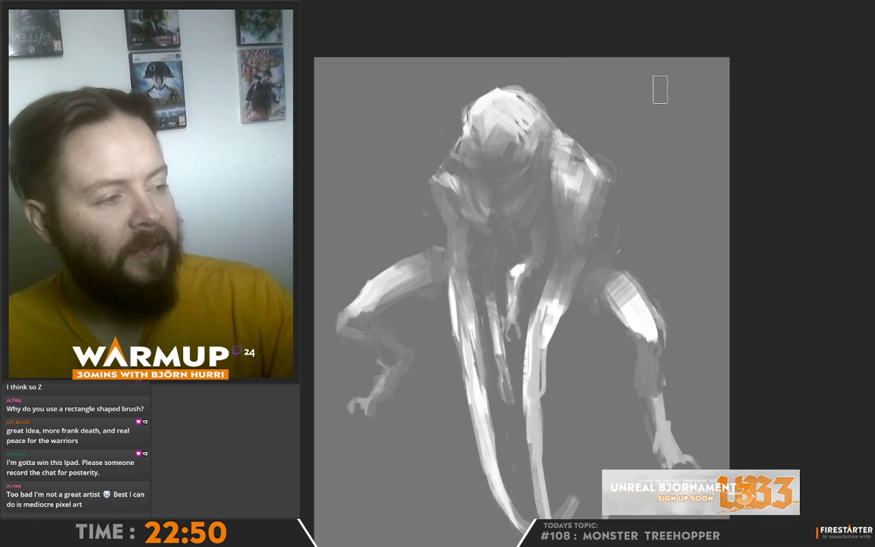
# - Try light test strokes, curves and rounded shapes with the rectangular brush on the empty background, undoing each one
pyautogui.moveTo(660, 98); pyautogui.dragTo(664, 146)
pyautogui.click(689, 108)
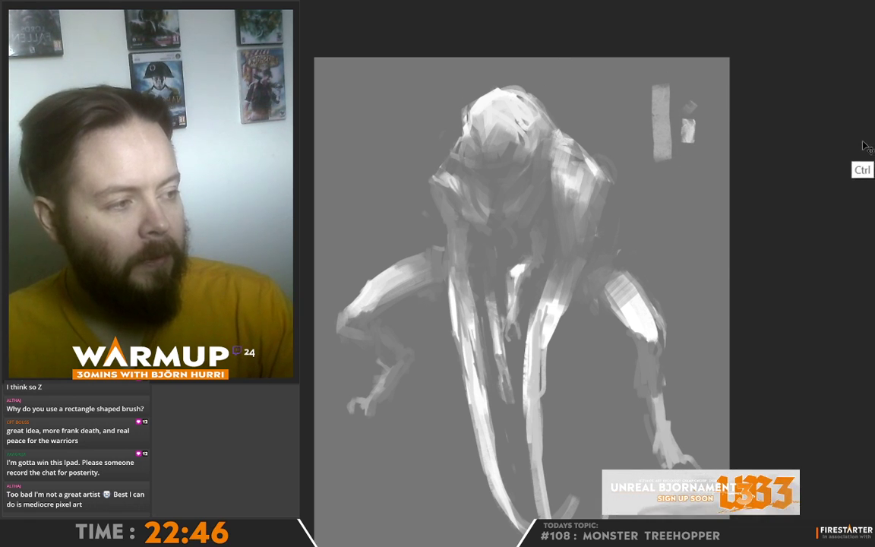
pyautogui.hotkey('ctrl', 'z')
pyautogui.hotkey('ctrl', 'z')
pyautogui.hotkey('ctrl', 'z')
pyautogui.moveTo(648, 77); pyautogui.dragTo(687, 174)
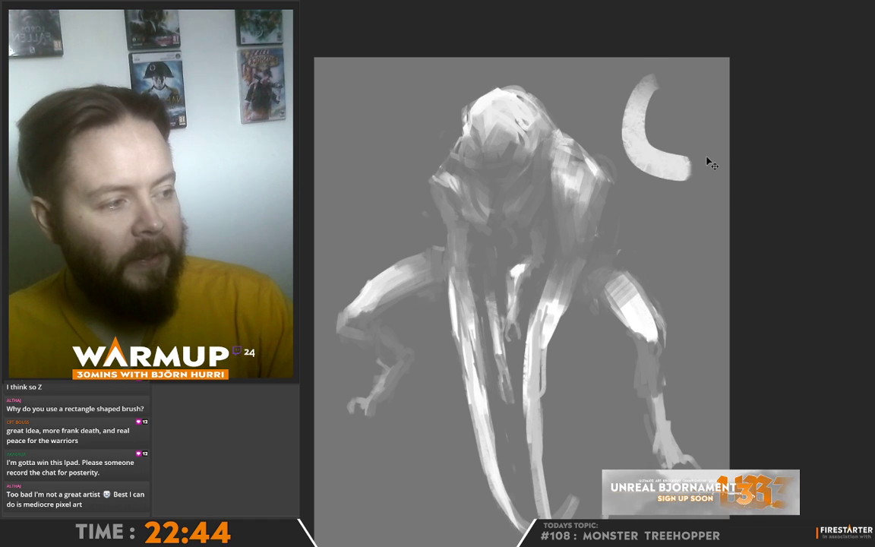
pyautogui.hotkey('ctrl', 'z')
pyautogui.moveTo(654, 81)
pyautogui.mouseDown()
pyautogui.moveTo(671, 167)
pyautogui.moveTo(654, 151)
pyautogui.moveTo(695, 144)
pyautogui.mouseUp()
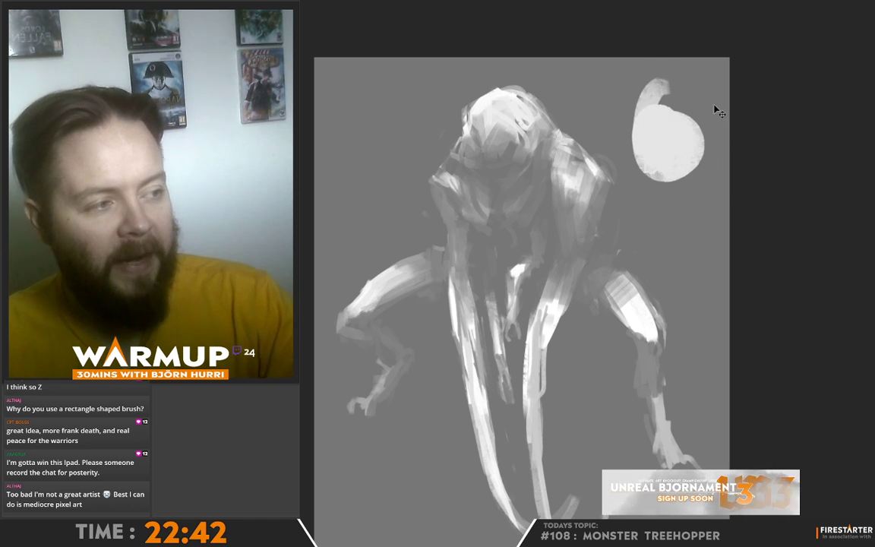
pyautogui.hotkey('ctrl', 'z')
pyautogui.moveTo(642, 107)
pyautogui.mouseDown()
pyautogui.moveTo(675, 137)
pyautogui.moveTo(662, 158)
pyautogui.moveTo(688, 142)
pyautogui.mouseUp()
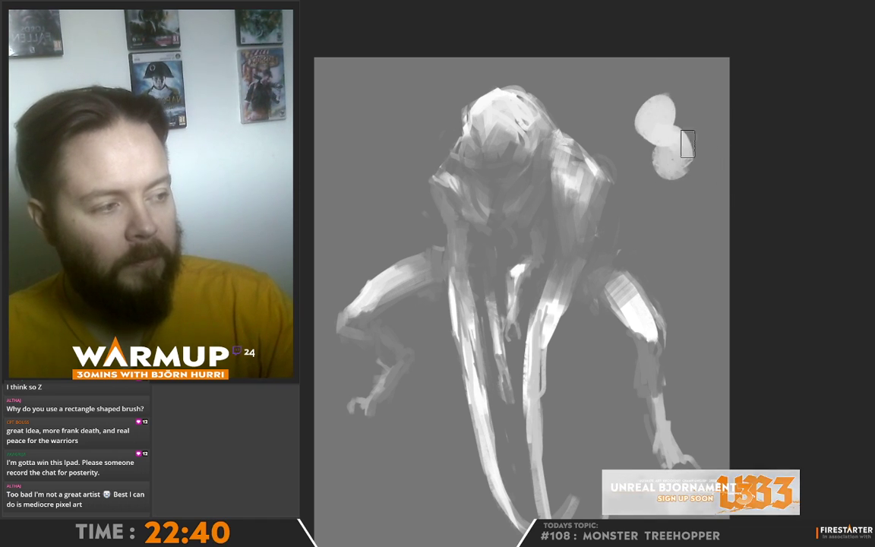
pyautogui.hotkey('ctrl', 'z')
pyautogui.moveTo(644, 108)
pyautogui.mouseDown()
pyautogui.moveTo(688, 235)
pyautogui.moveTo(703, 194)
pyautogui.mouseUp()
pyautogui.hotkey('ctrl', 'z')
pyautogui.hotkey('ctrl', 'z')
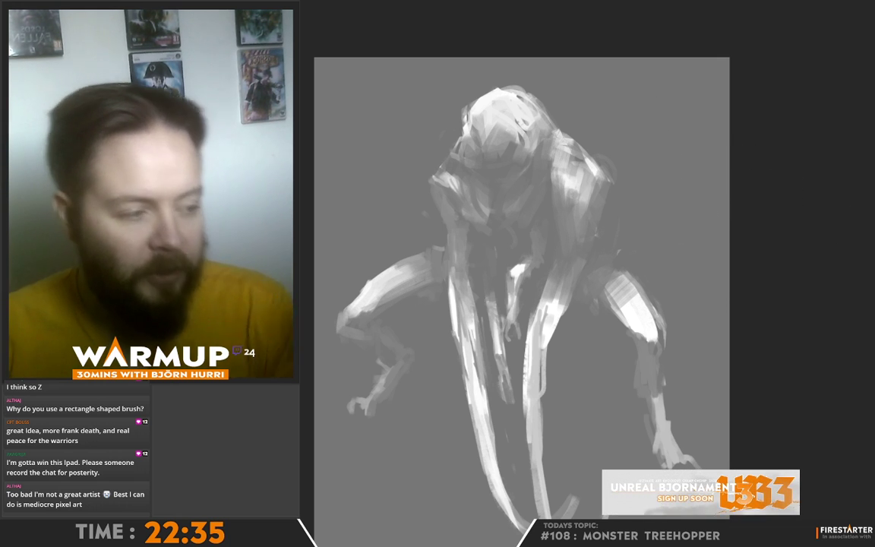
# - Adjust the brush and break up the white areas of the right long form with streaks of sampled mid and light grey
pyautogui.moveTo(573, 291); pyautogui.dragTo(541, 377)
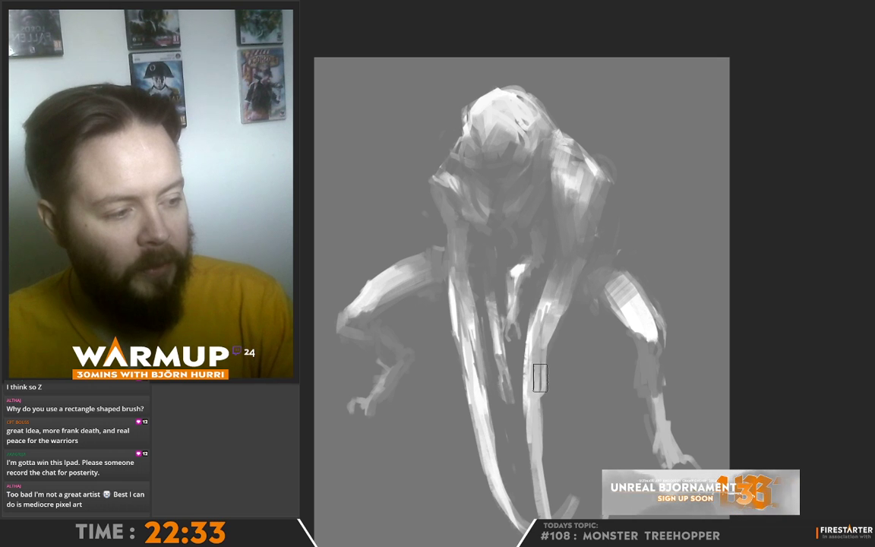
pyautogui.keyDown('alt'); pyautogui.click(570, 342); pyautogui.keyUp('alt')
pyautogui.moveTo(569, 323); pyautogui.dragTo(549, 356)
pyautogui.rightClick(608, 296)
pyautogui.moveTo(717, 126); pyautogui.dragTo(696, 126)
pyautogui.keyDown('alt'); pyautogui.click(498, 287); pyautogui.keyUp('alt')
pyautogui.moveTo(539, 356)
pyautogui.mouseDown()
pyautogui.moveTo(546, 398)
pyautogui.moveTo(545, 361)
pyautogui.moveTo(531, 372)
pyautogui.moveTo(547, 419)
pyautogui.moveTo(531, 425)
pyautogui.moveTo(520, 341)
pyautogui.moveTo(529, 454)
pyautogui.mouseUp()
pyautogui.keyDown('alt'); pyautogui.click(542, 393); pyautogui.keyUp('alt')
pyautogui.moveTo(533, 339)
pyautogui.mouseDown()
pyautogui.moveTo(532, 421)
pyautogui.moveTo(557, 299)
pyautogui.mouseUp()
pyautogui.keyDown('alt'); pyautogui.click(582, 295); pyautogui.keyUp('alt')
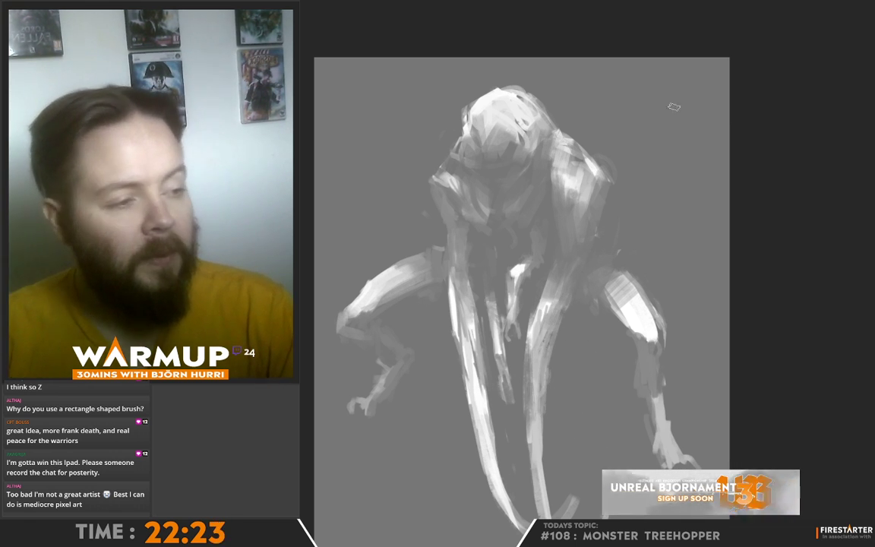
# - Shrink the brush and rework the creature's face and forehead with small strokes in sampled dark and light greys
pyautogui.keyDown('alt'); pyautogui.click(496, 151); pyautogui.keyUp('alt')
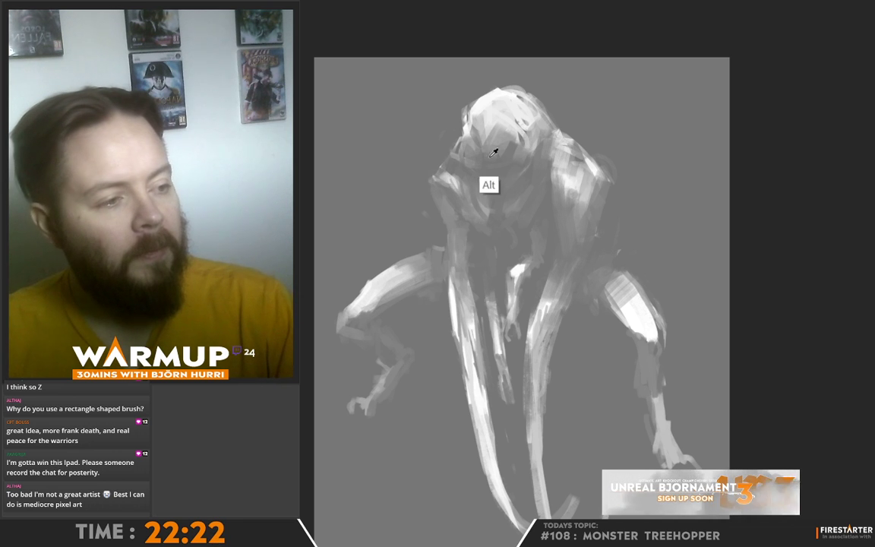
pyautogui.rightClick(479, 150)
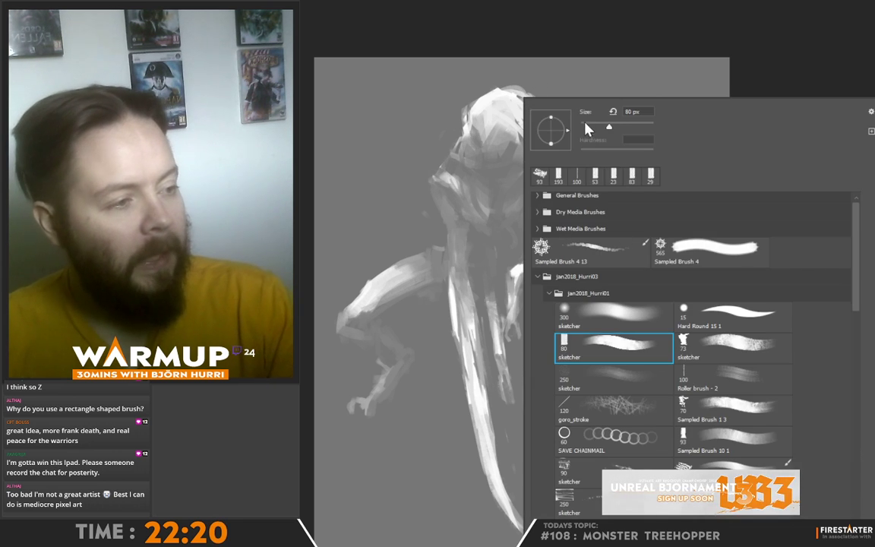
pyautogui.press('alt')
pyautogui.keyDown('alt'); pyautogui.click(502, 144); pyautogui.keyUp('alt')
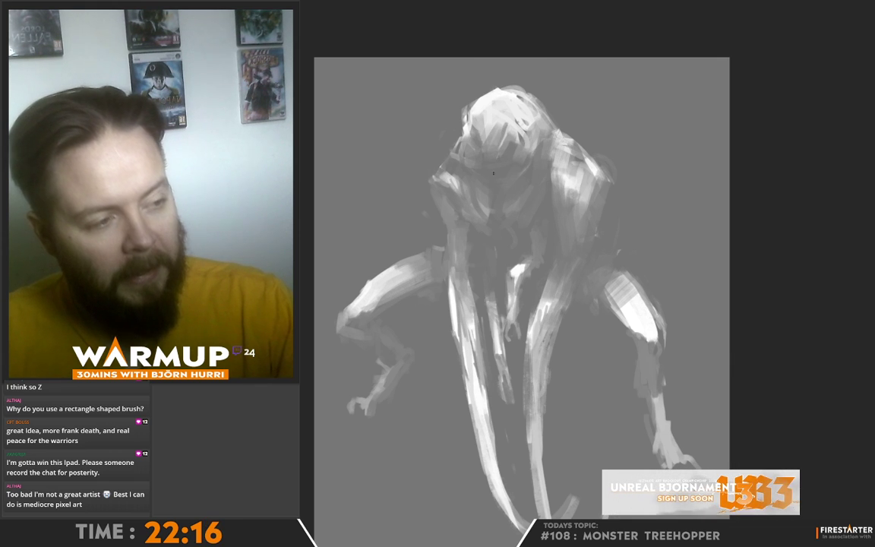
pyautogui.keyDown('alt'); pyautogui.click(481, 128); pyautogui.keyUp('alt')
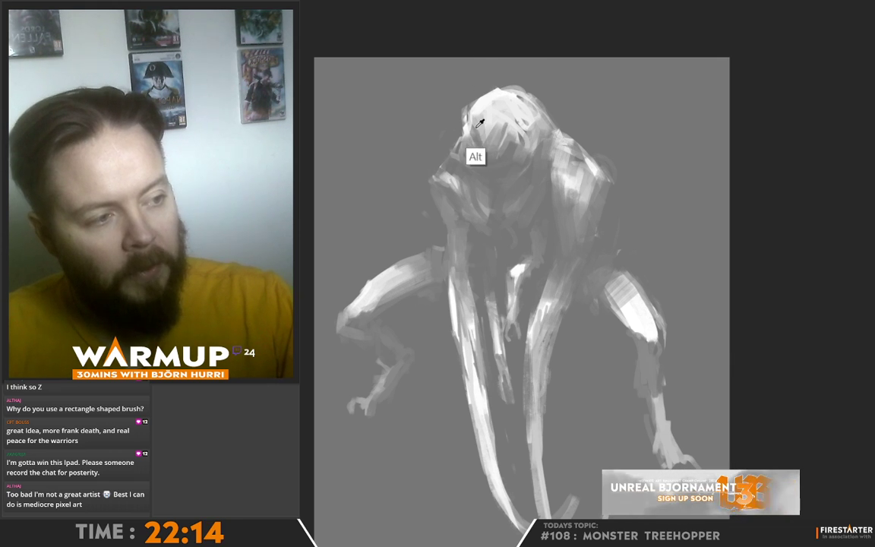
pyautogui.keyDown('alt'); pyautogui.click(497, 151); pyautogui.keyUp('alt')
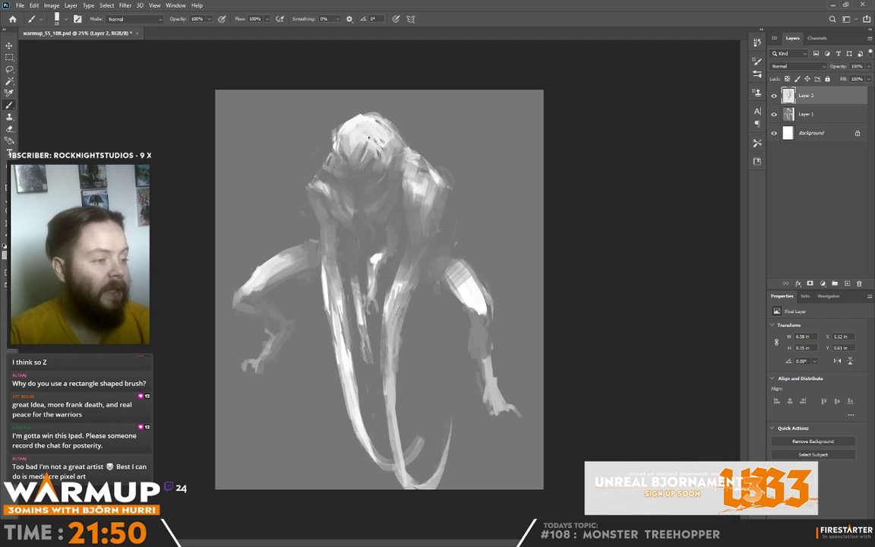
pyautogui.keyDown('alt'); pyautogui.click(369, 138); pyautogui.keyUp('alt')
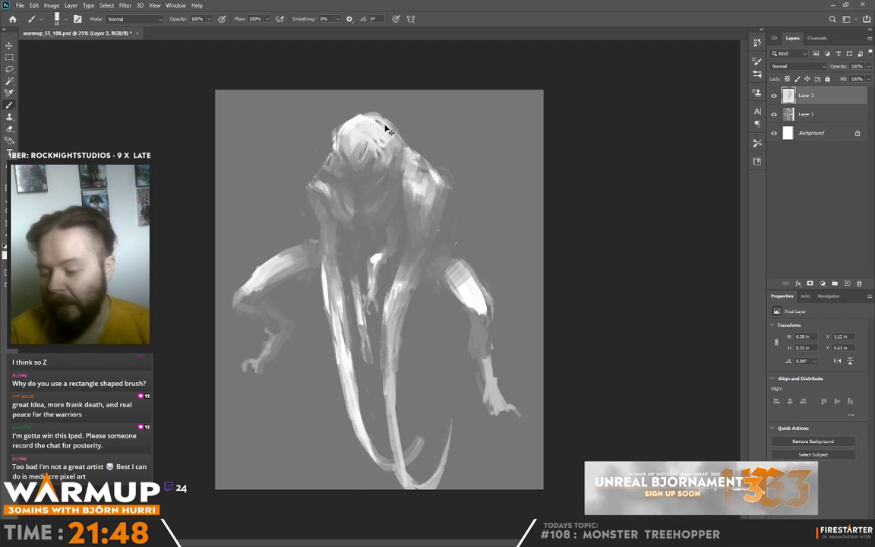
# - Flip the image horizontally, sample a grey from the body and enlarge the brush to 105 px
pyautogui.hotkey('ctrl', 'h')
pyautogui.keyDown('alt'); pyautogui.click(387, 160); pyautogui.keyUp('alt')
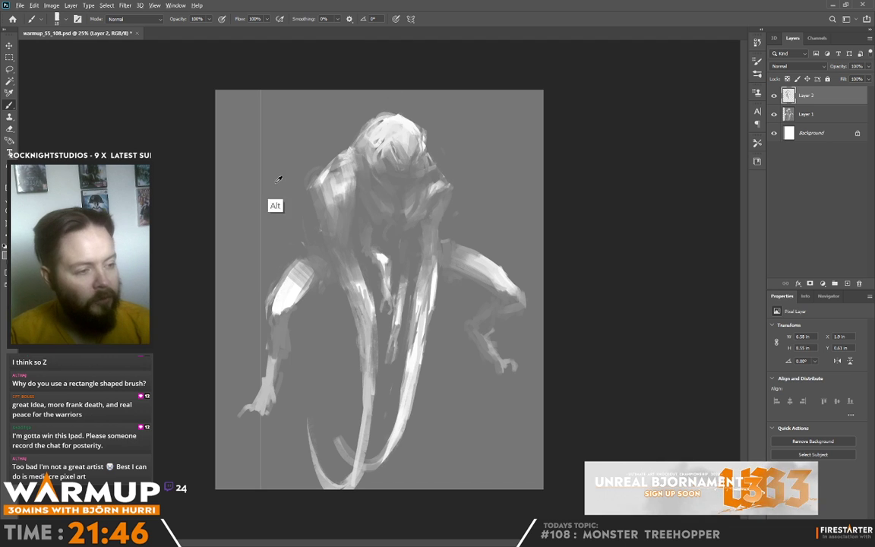
pyautogui.rightClick(324, 152)
pyautogui.click(362, 144)
pyautogui.press('Return')
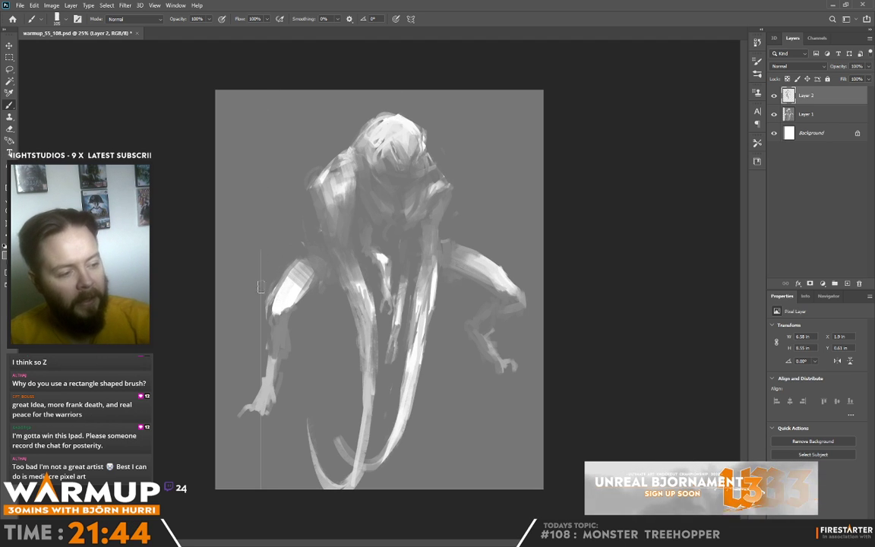
# - Block in broad dark-grey branches beneath the left and right clawed hands, running out to the canvas edges
pyautogui.moveTo(240, 314); pyautogui.dragTo(235, 353)
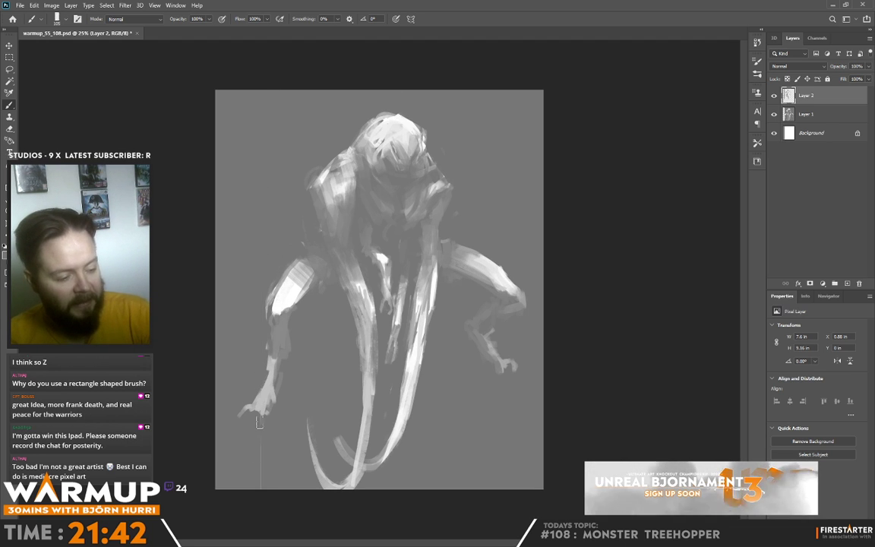
pyautogui.moveTo(259, 423)
pyautogui.mouseDown()
pyautogui.moveTo(263, 400)
pyautogui.moveTo(310, 383)
pyautogui.mouseUp()
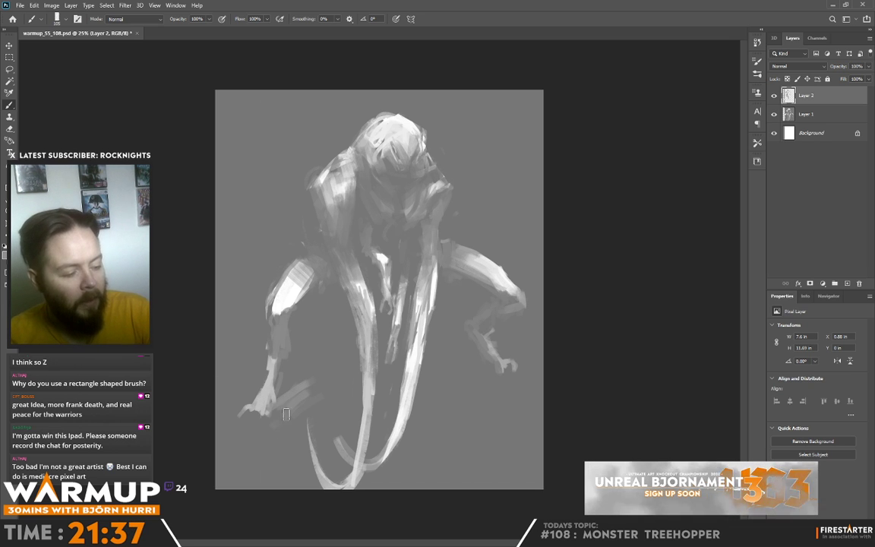
pyautogui.moveTo(221, 456); pyautogui.dragTo(266, 424)
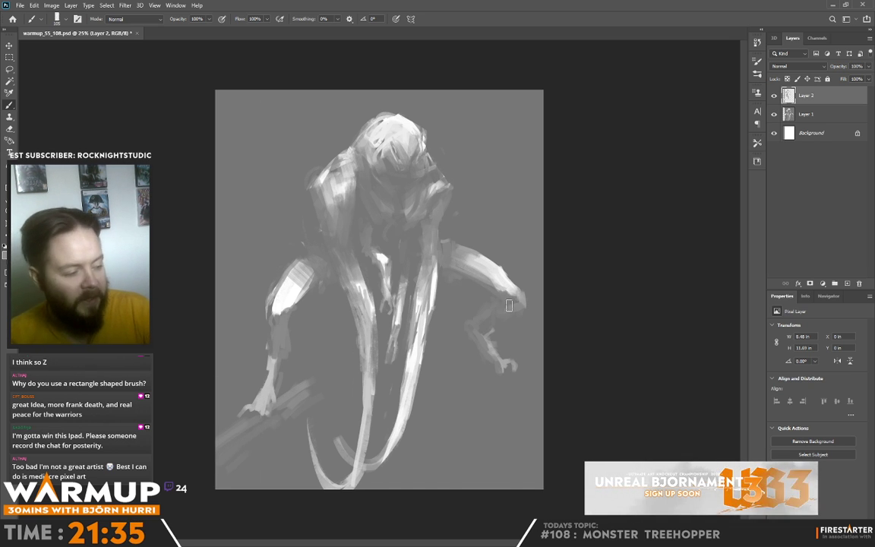
pyautogui.moveTo(471, 375); pyautogui.dragTo(524, 387)
pyautogui.moveTo(422, 372)
pyautogui.mouseDown()
pyautogui.moveTo(513, 380)
pyautogui.moveTo(555, 397)
pyautogui.mouseUp()
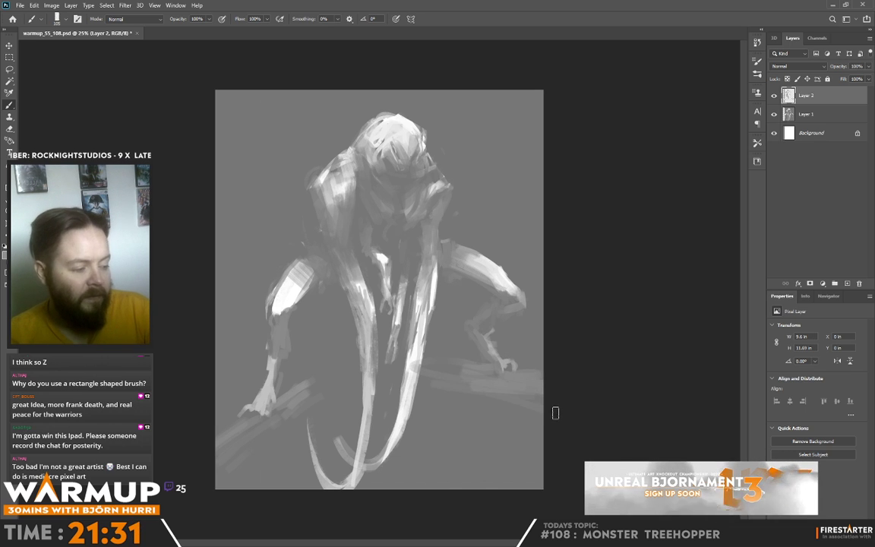
# - Reduce the brush size and rework the left shoulder with short light and dark strokes in sampled greys
pyautogui.rightClick(422, 350)
pyautogui.press('Return')
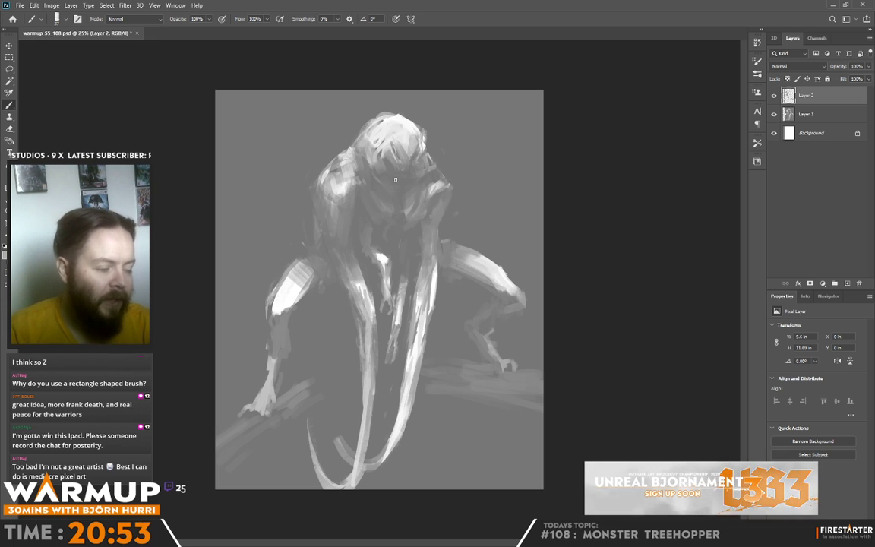
pyautogui.press('alt')
pyautogui.keyDown('alt'); pyautogui.click(326, 165); pyautogui.keyUp('alt')
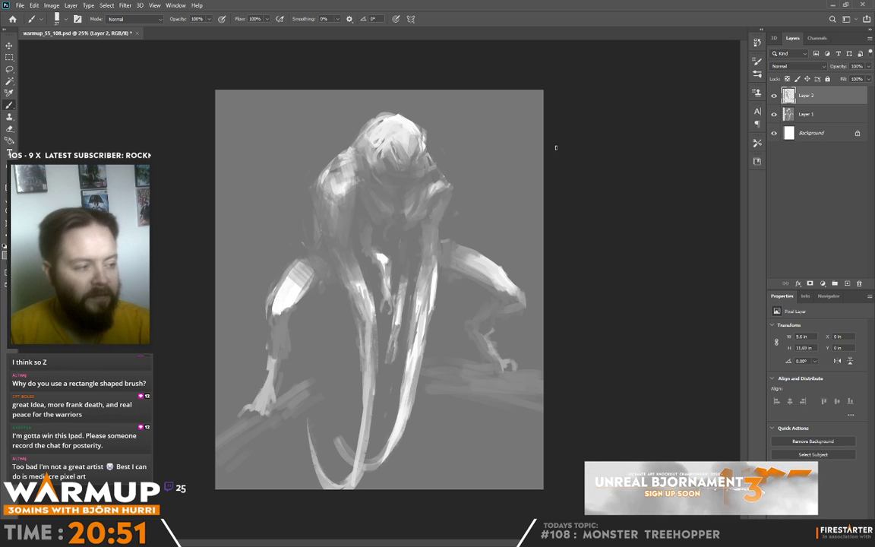
# - Enlarge the brush and paint overlapping light-grey test strokes in the empty upper-left corner of the canvas
pyautogui.keyDown('alt'); pyautogui.click(386, 161); pyautogui.keyUp('alt')
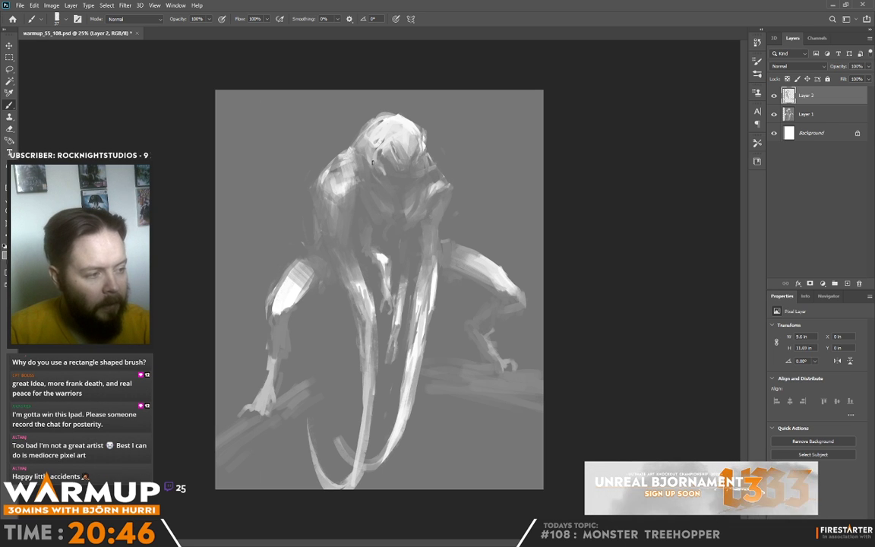
pyautogui.rightClick(455, 155)
pyautogui.moveTo(530, 145); pyautogui.dragTo(557, 145)
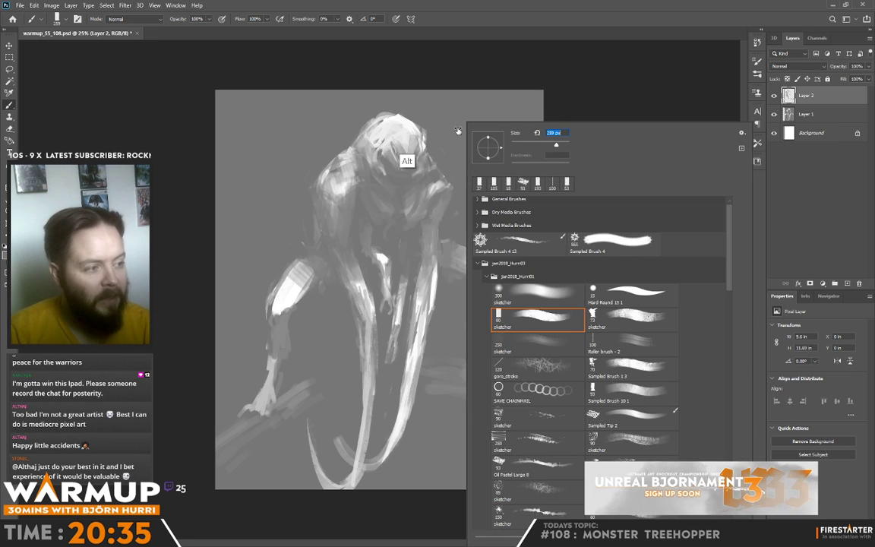
pyautogui.keyDown('alt'); pyautogui.click(401, 159); pyautogui.keyUp('alt')
pyautogui.moveTo(267, 104)
pyautogui.mouseDown()
pyautogui.moveTo(242, 148)
pyautogui.moveTo(250, 127)
pyautogui.moveTo(244, 169)
pyautogui.moveTo(244, 82)
pyautogui.mouseUp()
pyautogui.moveTo(250, 189); pyautogui.dragTo(236, 121)
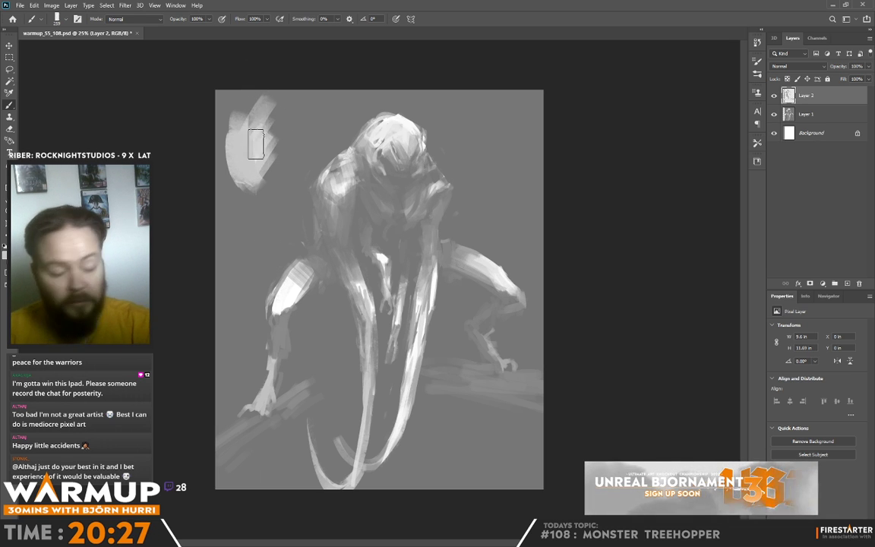
# - Lasso the test strokes in the canvas's upper-left corner, delete them and clear the selection
pyautogui.press('l')
pyautogui.moveTo(263, 203)
pyautogui.mouseDown()
pyautogui.moveTo(212, 184)
pyautogui.moveTo(251, 211)
pyautogui.mouseUp()
pyautogui.press('b')
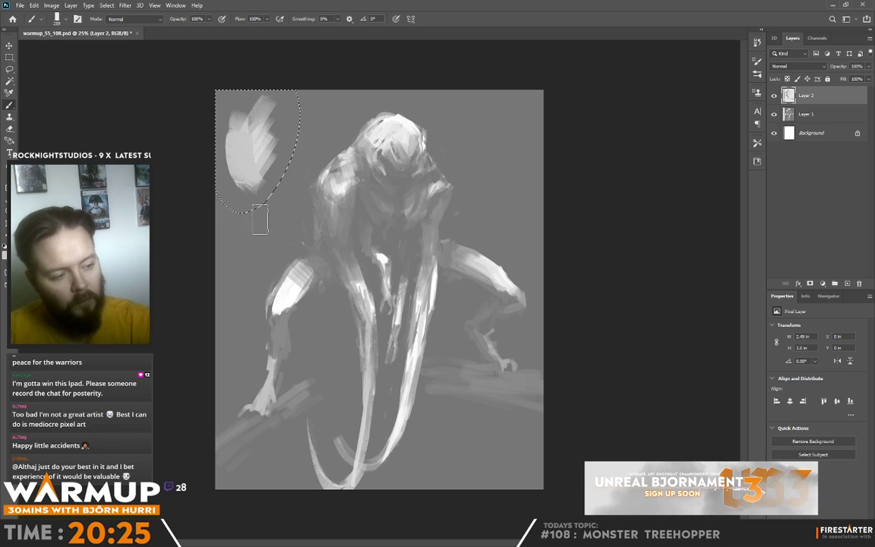
pyautogui.press('Delete')
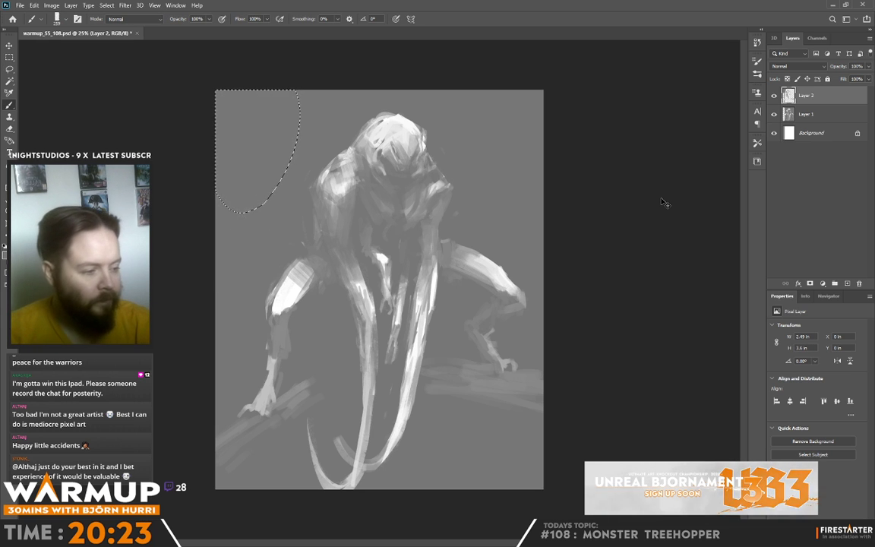
pyautogui.hotkey('ctrl', 'd')
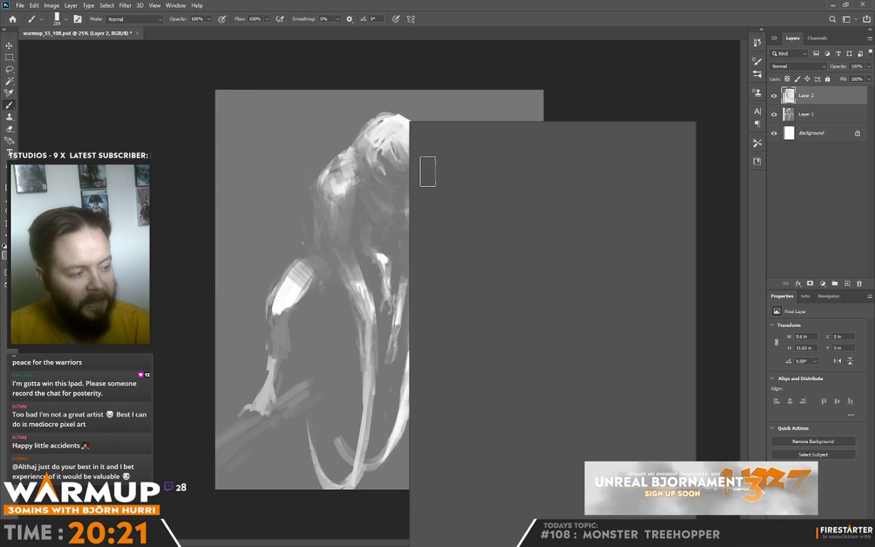
# - Reduce the brush size and touch up the torso and the left thigh with short strokes in sampled greys
pyautogui.click(481, 145)
pyautogui.keyDown('alt'); pyautogui.click(359, 202); pyautogui.keyUp('alt')
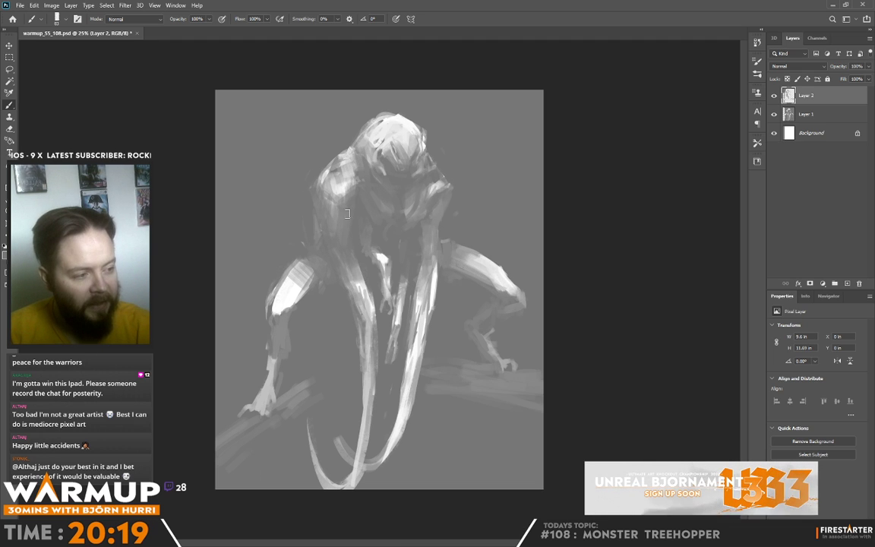
pyautogui.keyDown('alt'); pyautogui.click(427, 233); pyautogui.keyUp('alt')
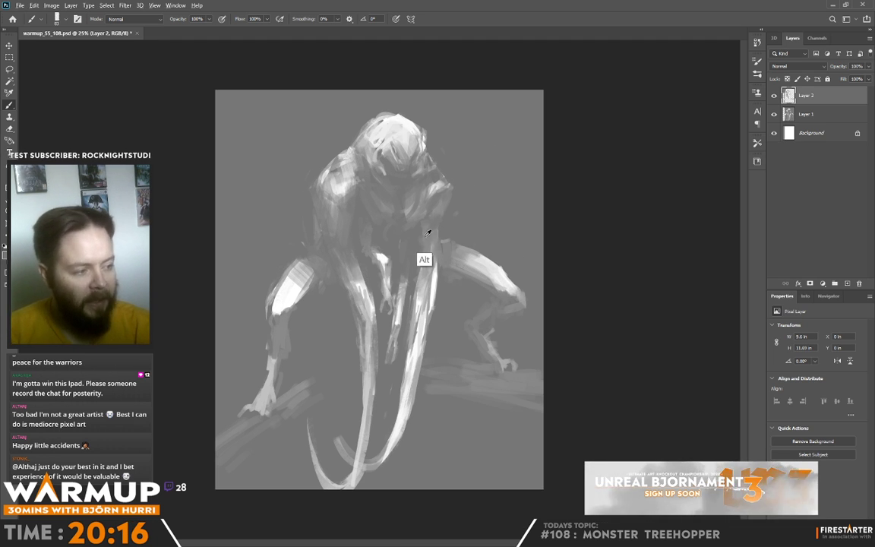
pyautogui.keyDown('alt'); pyautogui.click(464, 251); pyautogui.keyUp('alt')
pyautogui.moveTo(422, 245); pyautogui.dragTo(408, 255)
pyautogui.keyDown('alt'); pyautogui.click(298, 295); pyautogui.keyUp('alt')
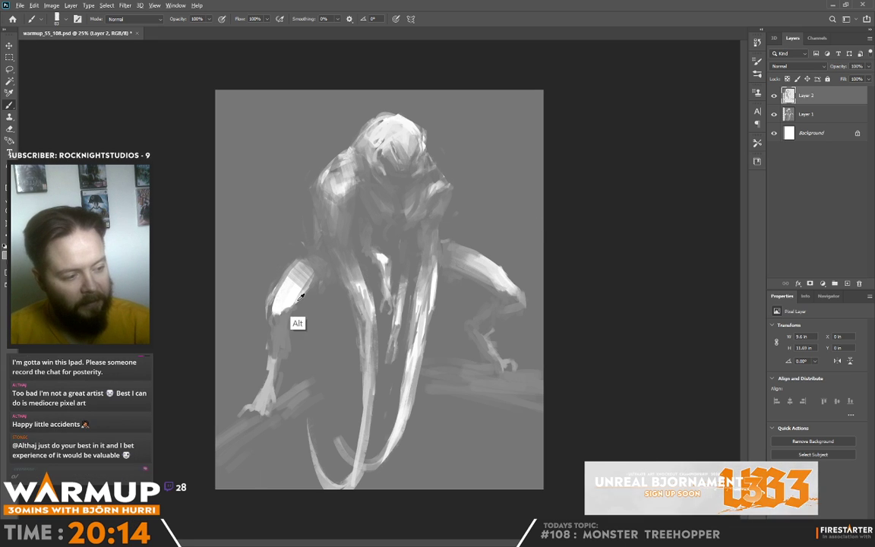
pyautogui.moveTo(274, 289); pyautogui.dragTo(261, 302)
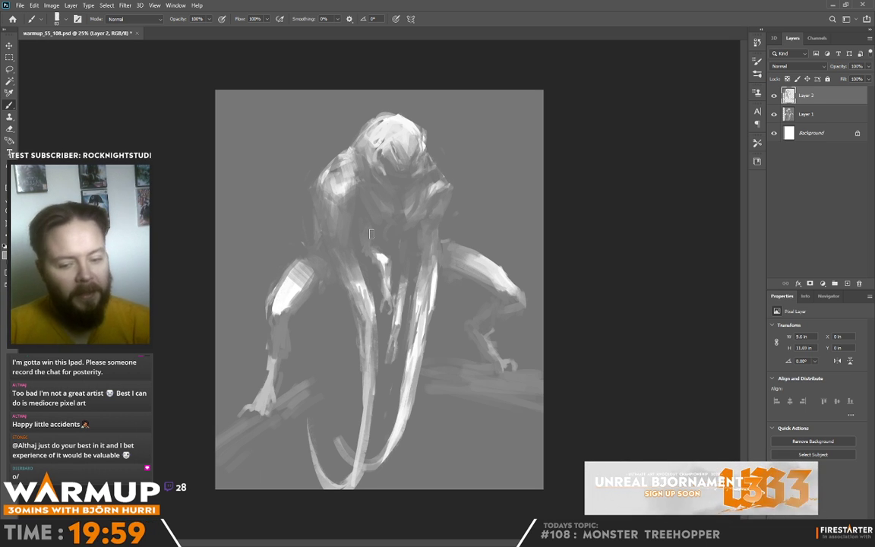
pyautogui.keyDown('alt'); pyautogui.click(322, 276); pyautogui.keyUp('alt')
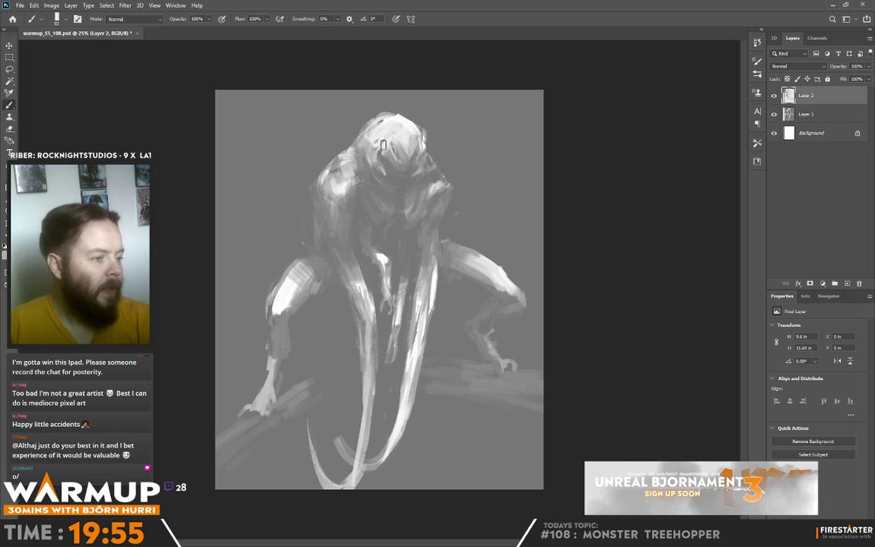
# - Set the brush to 25 px and sketch long, thin curved horns sweeping out from both sides of the head in sampled grey
pyautogui.rightClick(445, 126)
pyautogui.click(496, 142)
pyautogui.press('Return')
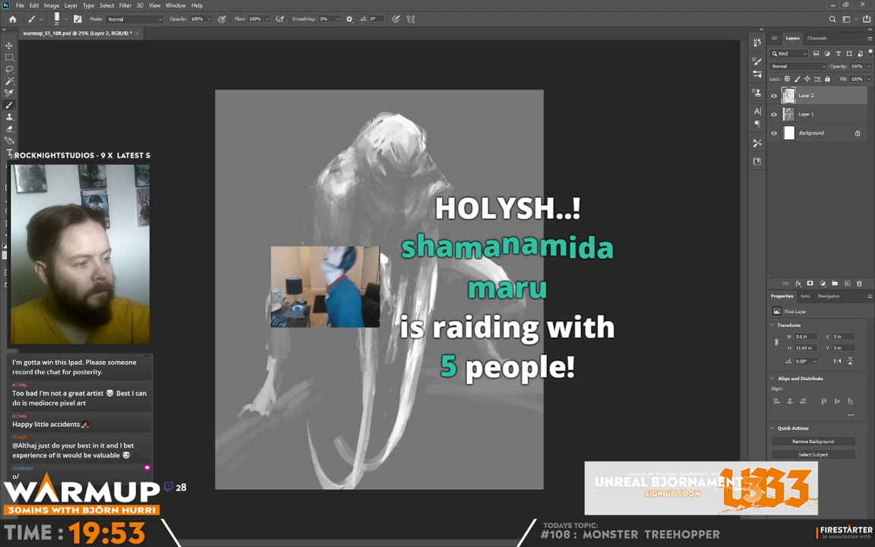
pyautogui.keyDown('alt'); pyautogui.click(365, 124); pyautogui.keyUp('alt')
pyautogui.moveTo(378, 117); pyautogui.dragTo(332, 136)
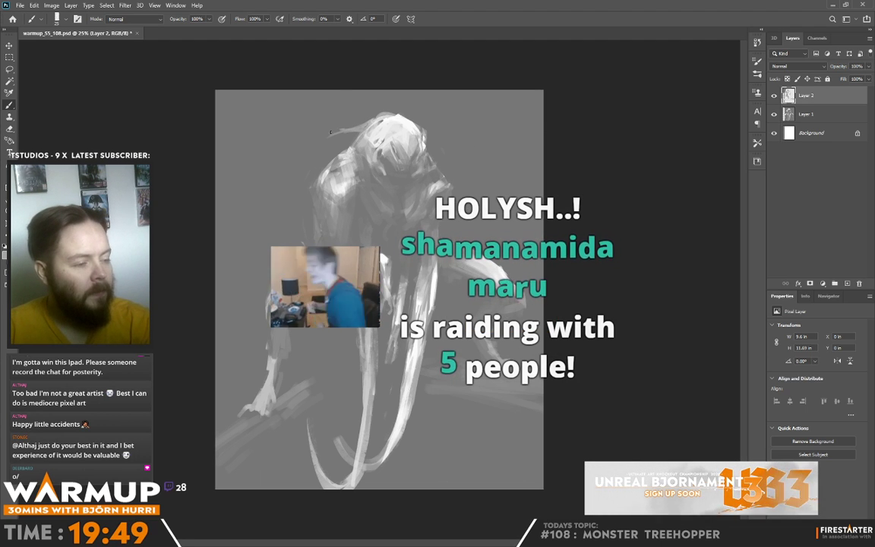
pyautogui.moveTo(354, 131)
pyautogui.mouseDown()
pyautogui.moveTo(268, 163)
pyautogui.moveTo(248, 146)
pyautogui.mouseUp()
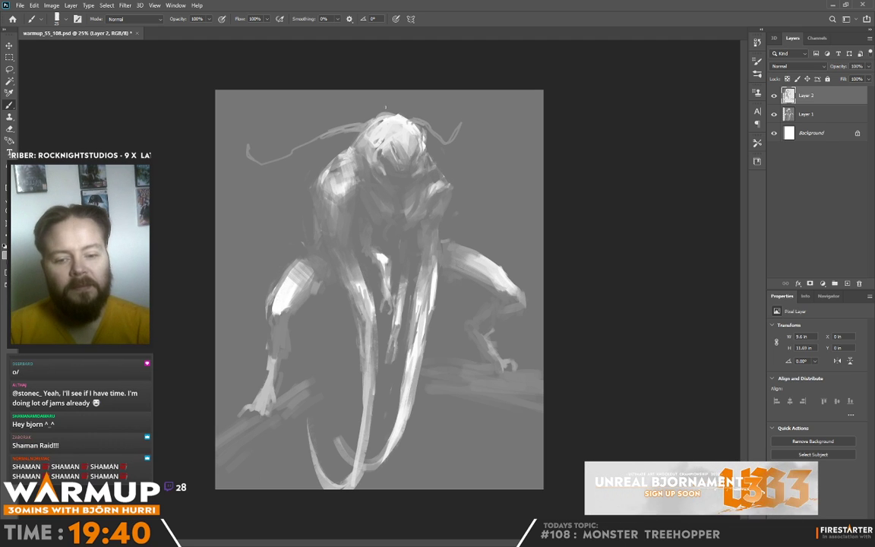
# - Brighten both horns with sampled light greys and bend their ends upward into curved tips
pyautogui.keyDown('alt'); pyautogui.click(378, 142); pyautogui.keyUp('alt')
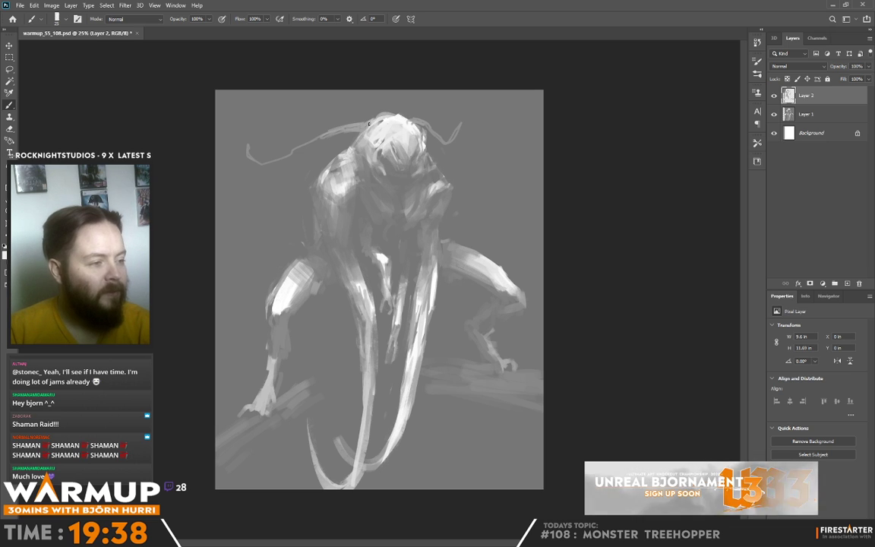
pyautogui.moveTo(359, 124)
pyautogui.mouseDown()
pyautogui.moveTo(376, 127)
pyautogui.moveTo(316, 111)
pyautogui.mouseUp()
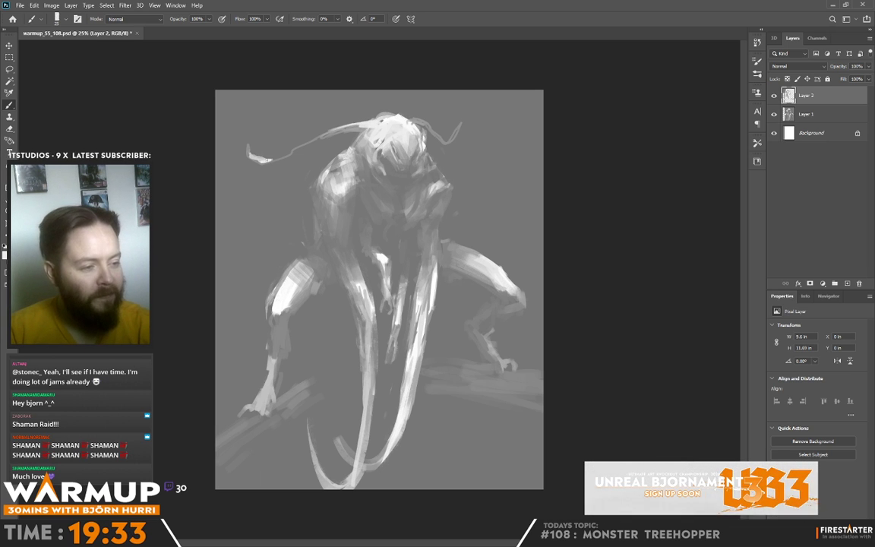
pyautogui.moveTo(252, 141); pyautogui.dragTo(259, 129)
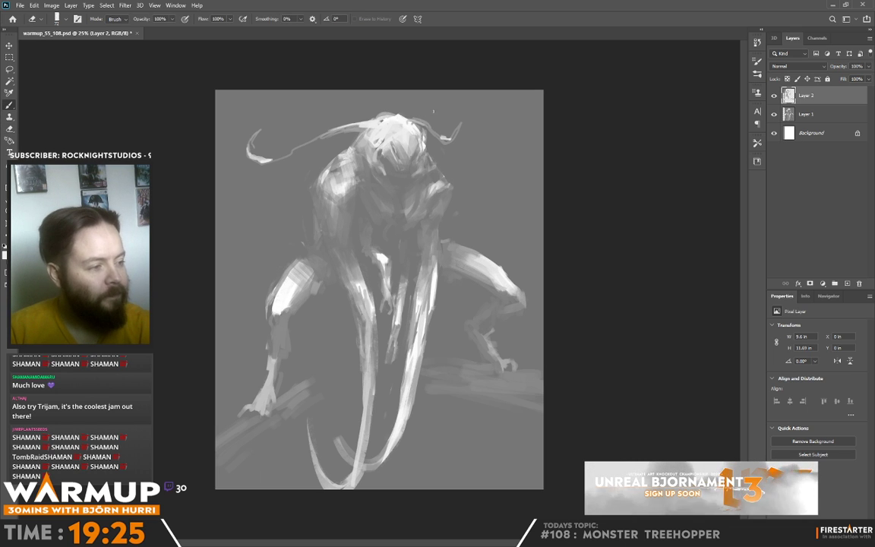
pyautogui.keyDown('alt'); pyautogui.click(439, 121); pyautogui.keyUp('alt')
pyautogui.keyDown('alt'); pyautogui.click(413, 132); pyautogui.keyUp('alt')
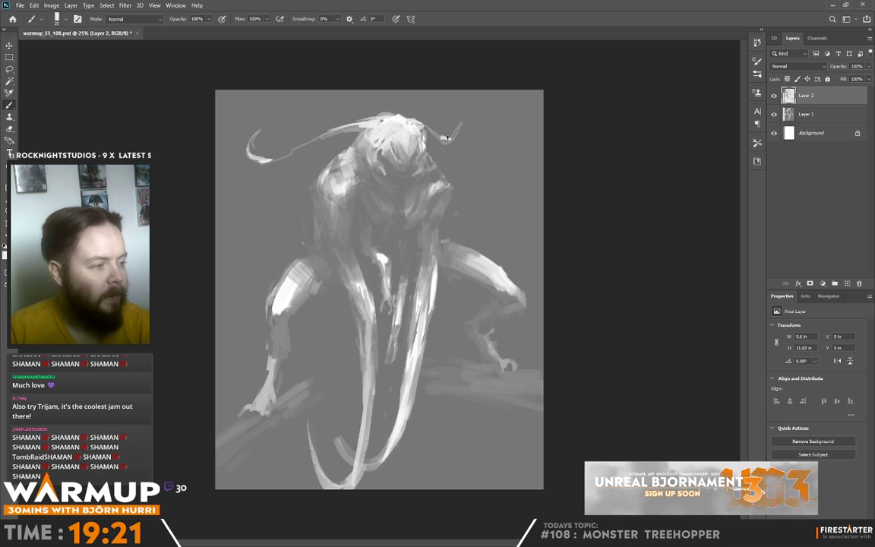
pyautogui.moveTo(457, 130); pyautogui.dragTo(459, 123)
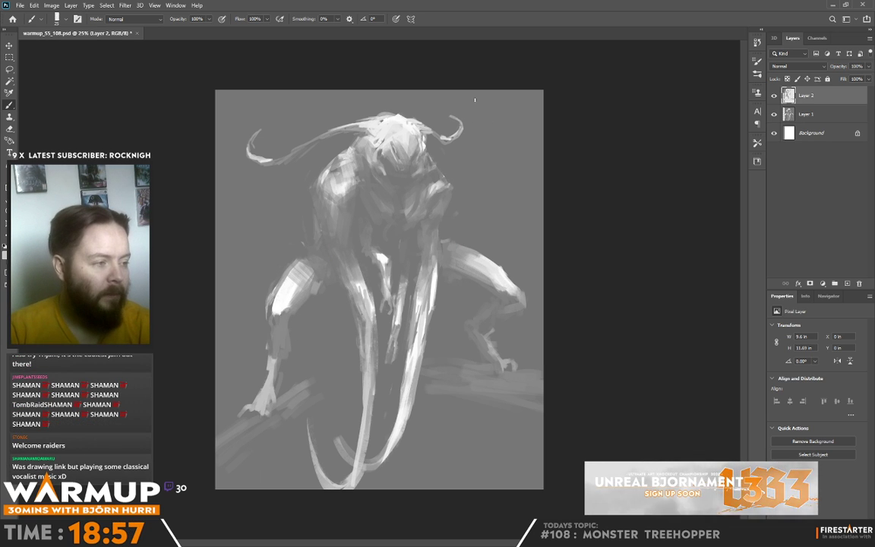
# - Extend the right horn's tip into an inward curl and thicken the left horn's curve with sampled greys
pyautogui.keyDown('alt'); pyautogui.click(430, 113); pyautogui.keyUp('alt')
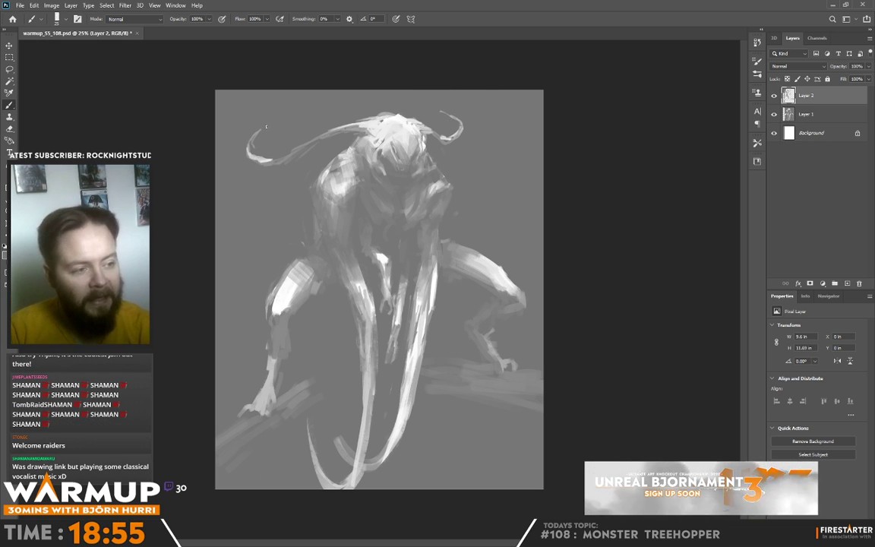
pyautogui.keyDown('alt'); pyautogui.click(247, 148); pyautogui.keyUp('alt')
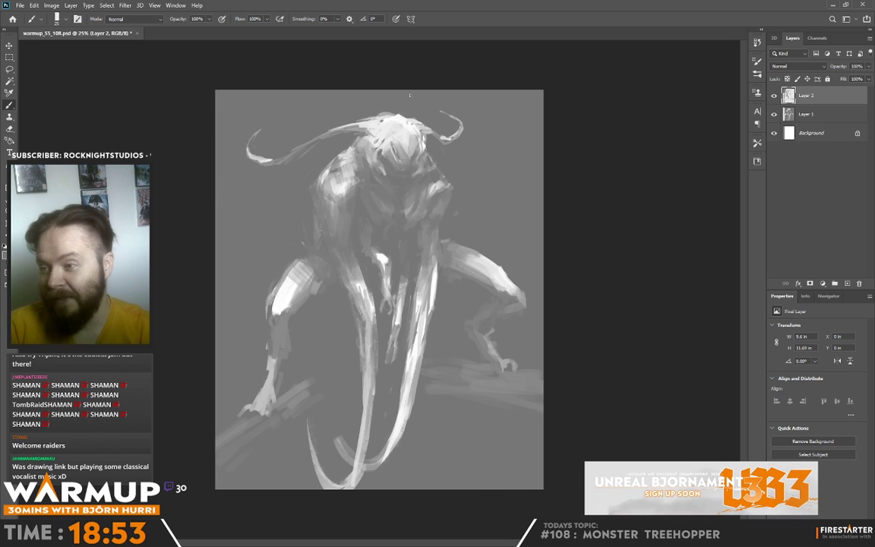
pyautogui.moveTo(250, 135); pyautogui.dragTo(339, 132)
pyautogui.keyDown('alt'); pyautogui.click(248, 155); pyautogui.keyUp('alt')
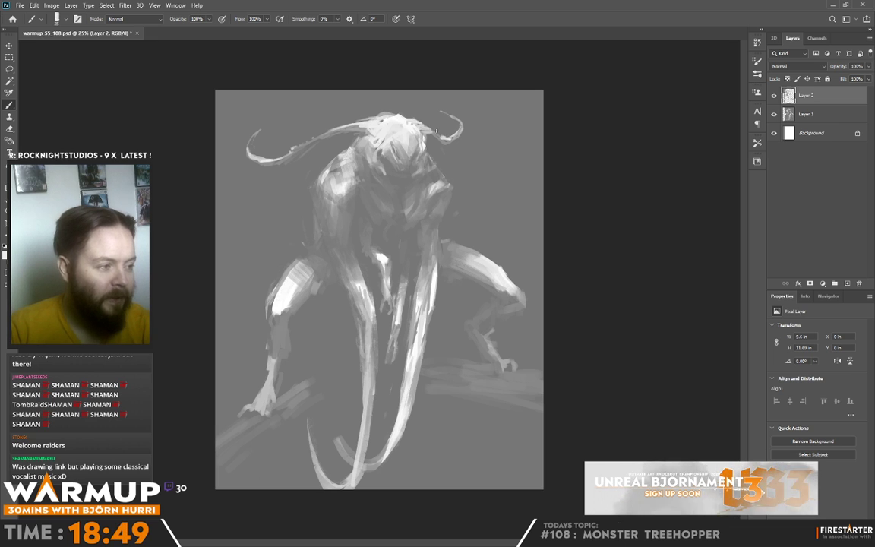
pyautogui.keyDown('alt'); pyautogui.click(389, 122); pyautogui.keyUp('alt')
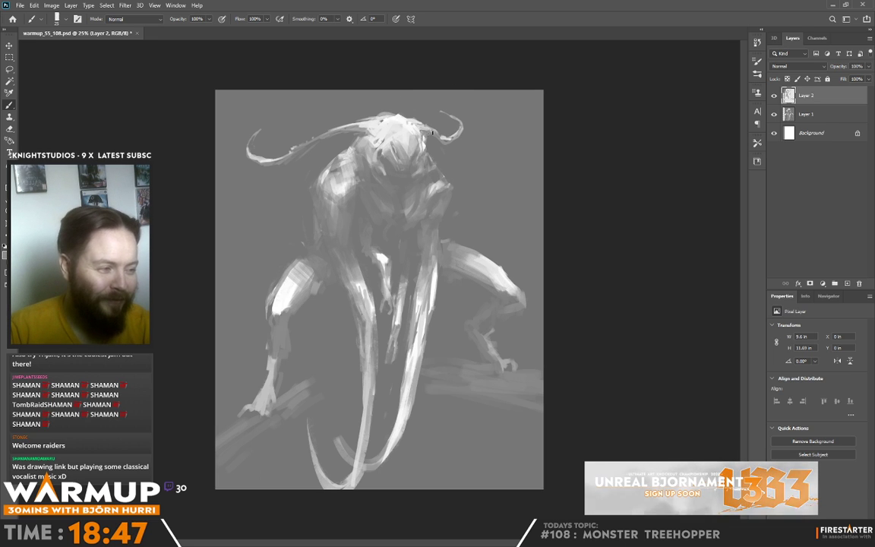
# - Define the creature's mouth, jaw, neck and upper chest with small dark and light strokes in sampled greys
pyautogui.keyDown('alt'); pyautogui.click(399, 149); pyautogui.keyUp('alt')
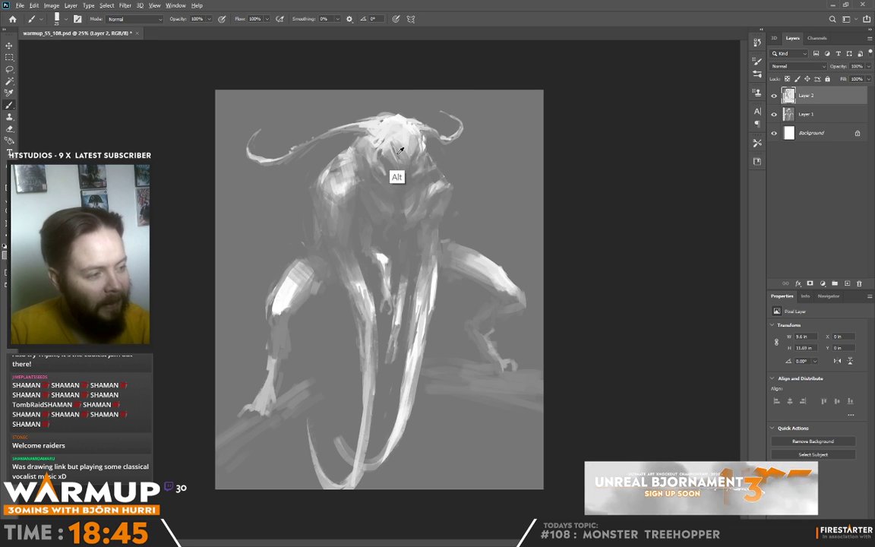
pyautogui.keyDown('alt'); pyautogui.click(351, 149); pyautogui.keyUp('alt')
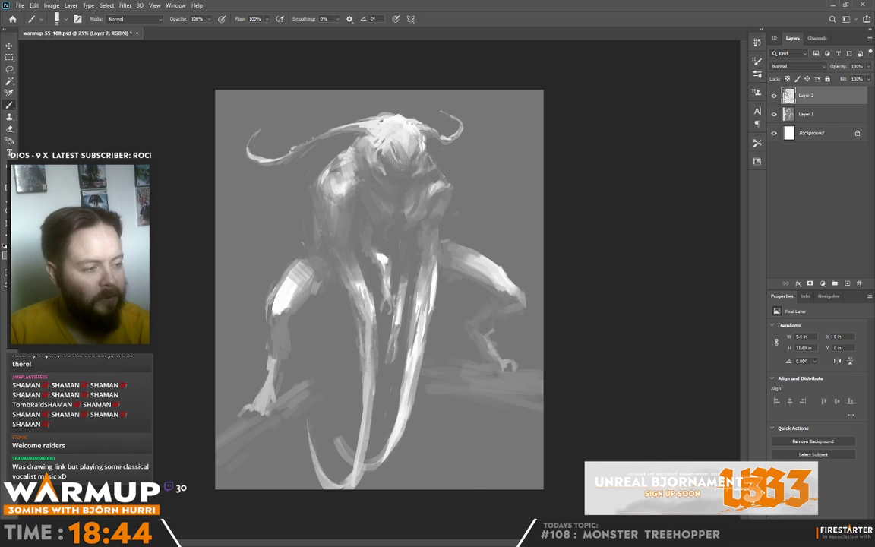
pyautogui.keyDown('alt'); pyautogui.click(406, 170); pyautogui.keyUp('alt')
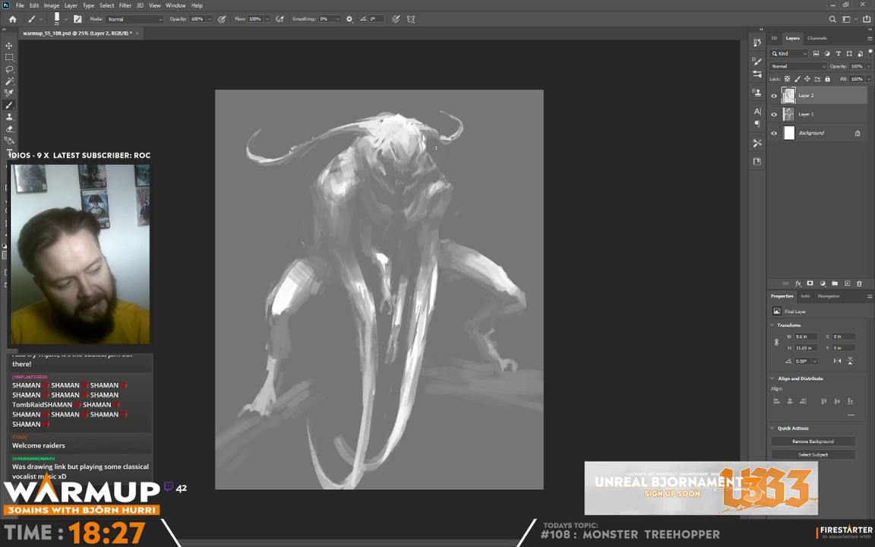
pyautogui.press('alt')
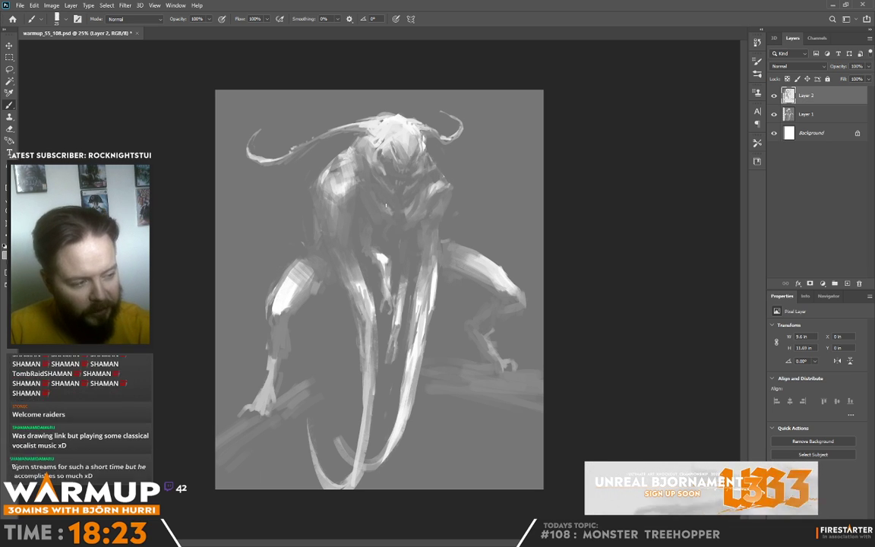
pyautogui.press('alt')
pyautogui.press('alt')
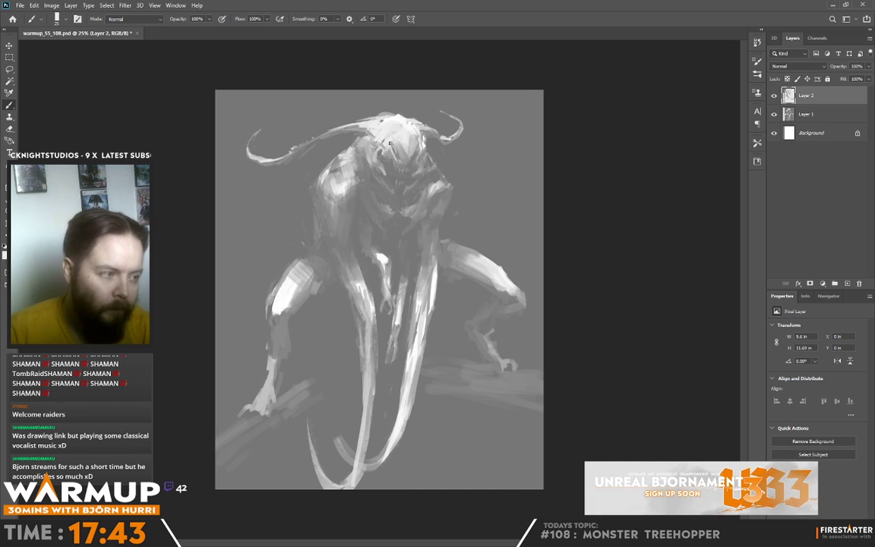
# - Model the brow and forehead planes with small strokes in light and mid greys sampled from the head
pyautogui.keyDown('alt'); pyautogui.click(386, 138); pyautogui.keyUp('alt')
pyautogui.keyDown('alt'); pyautogui.click(384, 147); pyautogui.keyUp('alt')
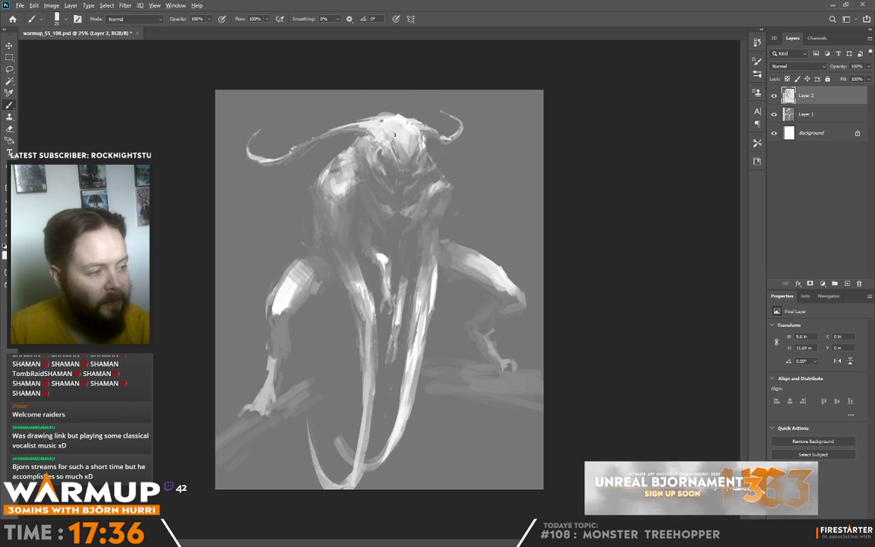
pyautogui.keyDown('alt'); pyautogui.click(394, 134); pyautogui.keyUp('alt')
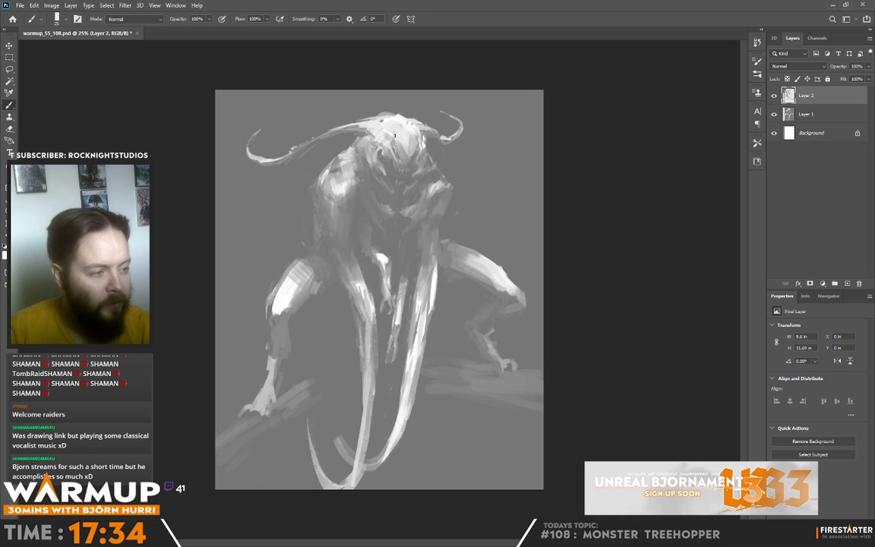
pyautogui.keyDown('alt'); pyautogui.click(402, 139); pyautogui.keyUp('alt')
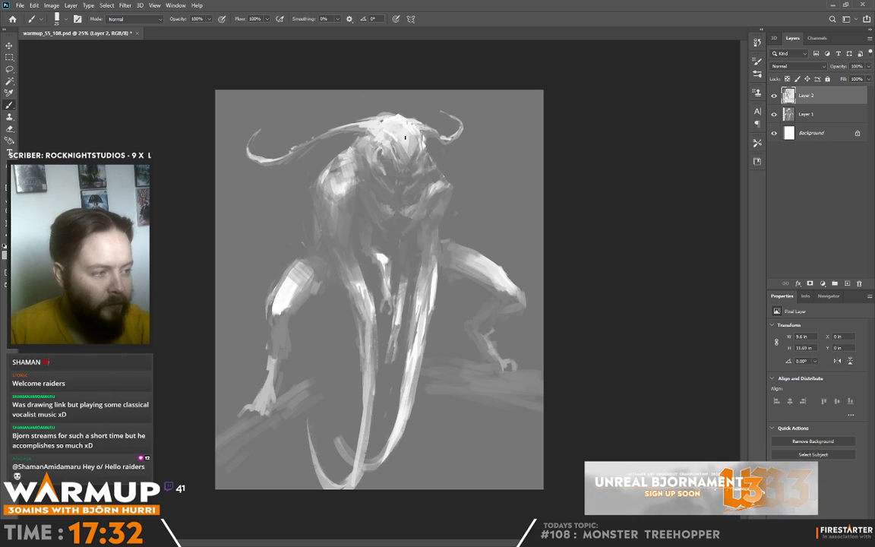
pyautogui.keyDown('alt'); pyautogui.click(403, 138); pyautogui.keyUp('alt')
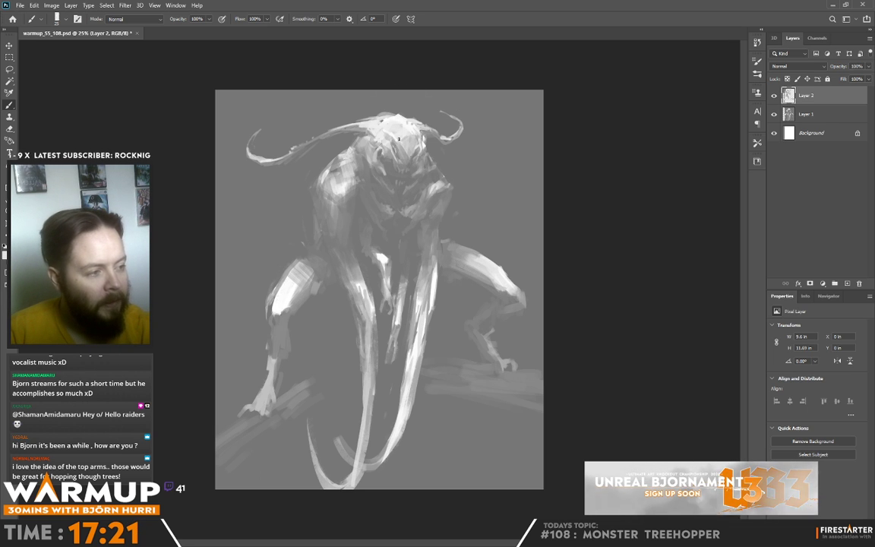
# - Paint streaky ridges across the crown and horn bases, breaking up the head's top outline with sampled greys
pyautogui.press('alt')
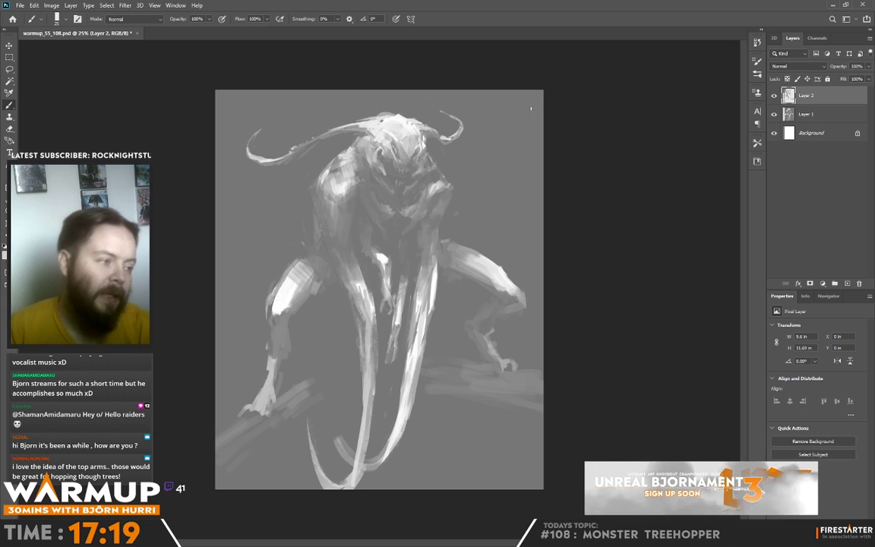
pyautogui.press('alt')
pyautogui.keyDown('alt'); pyautogui.click(386, 130); pyautogui.keyUp('alt')
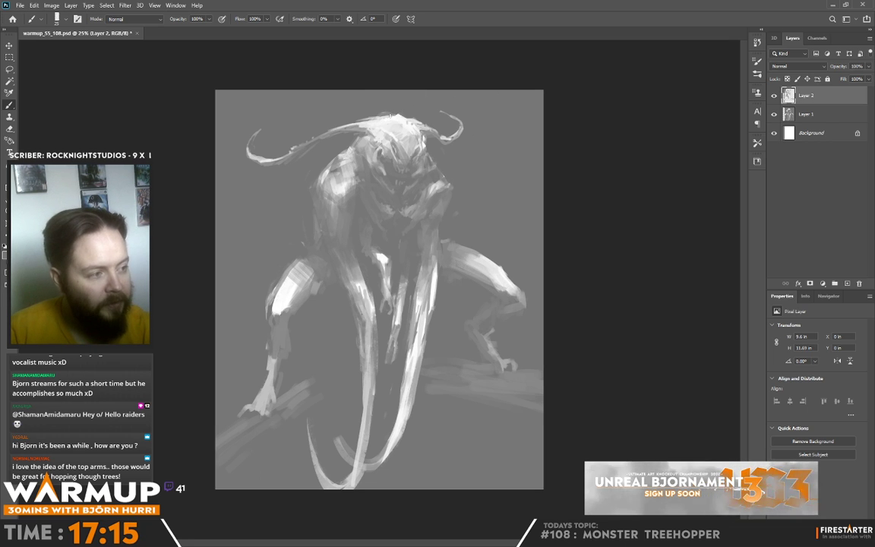
pyautogui.keyDown('alt'); pyautogui.click(414, 110); pyautogui.keyUp('alt')
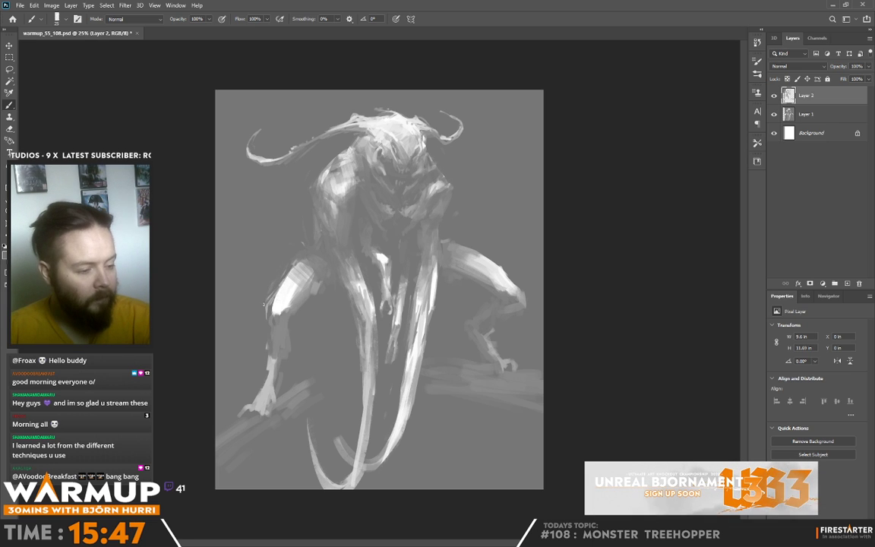
# - Refine the outer edge of the left knee with small strokes in sampled grey
pyautogui.keyDown('alt'); pyautogui.click(275, 307); pyautogui.keyUp('alt')
pyautogui.press('alt')
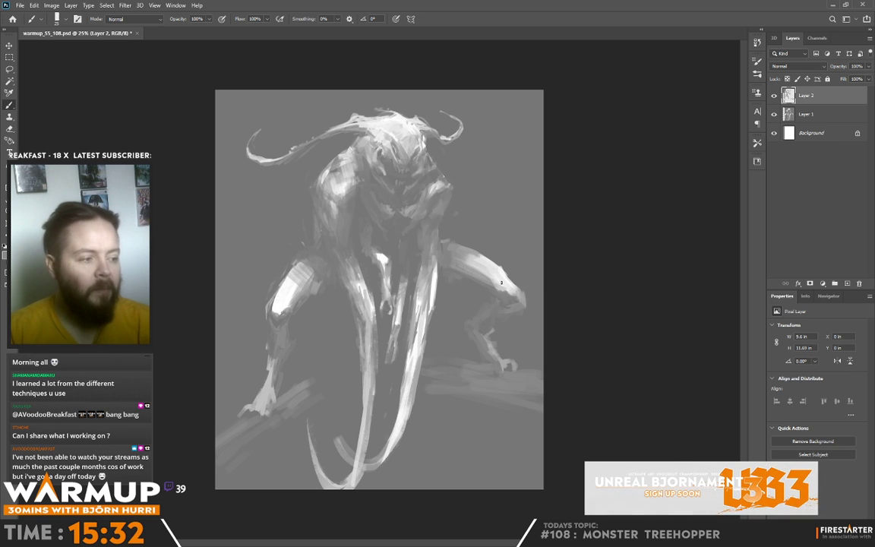
# - Add a new layer and brush a pale glow behind the horns and head with the soft sketcher brush at 2165 px
pyautogui.click(847, 283)
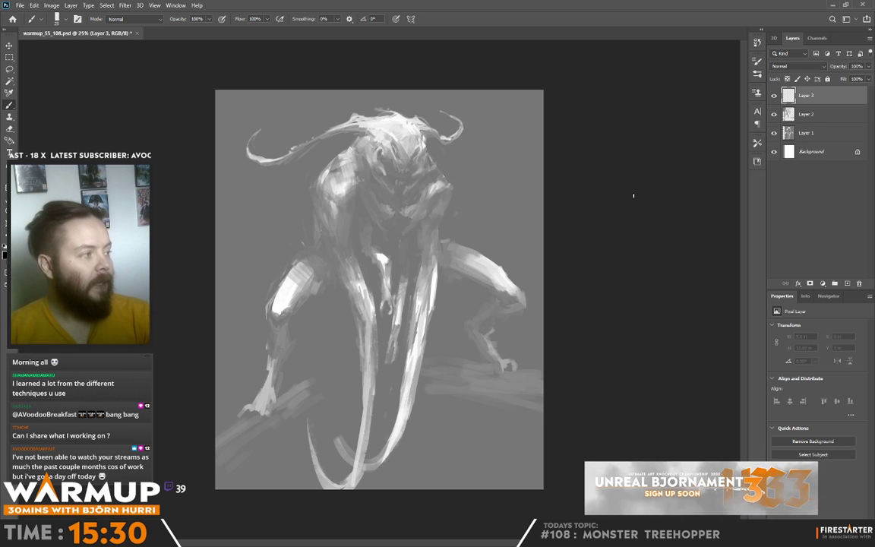
pyautogui.press('x')
pyautogui.rightClick(374, 174)
pyautogui.click(475, 293)
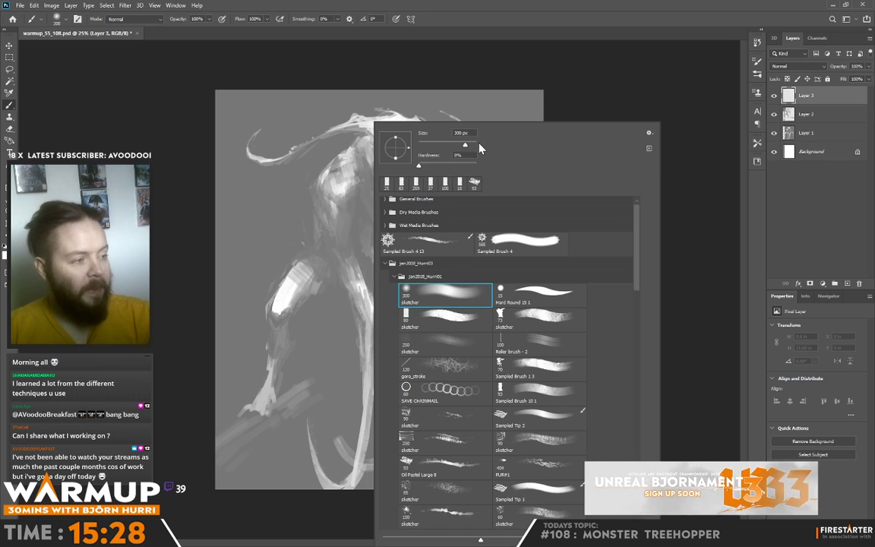
pyautogui.click(473, 144)
pyautogui.press('Return')
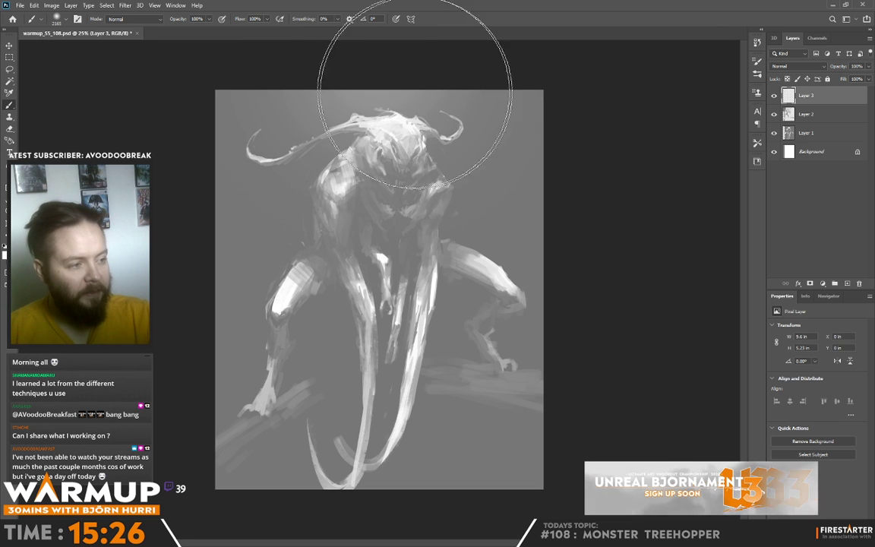
# - Brush a soft light haze around both thighs with the sketcher brush at 432 px
pyautogui.rightClick(503, 121)
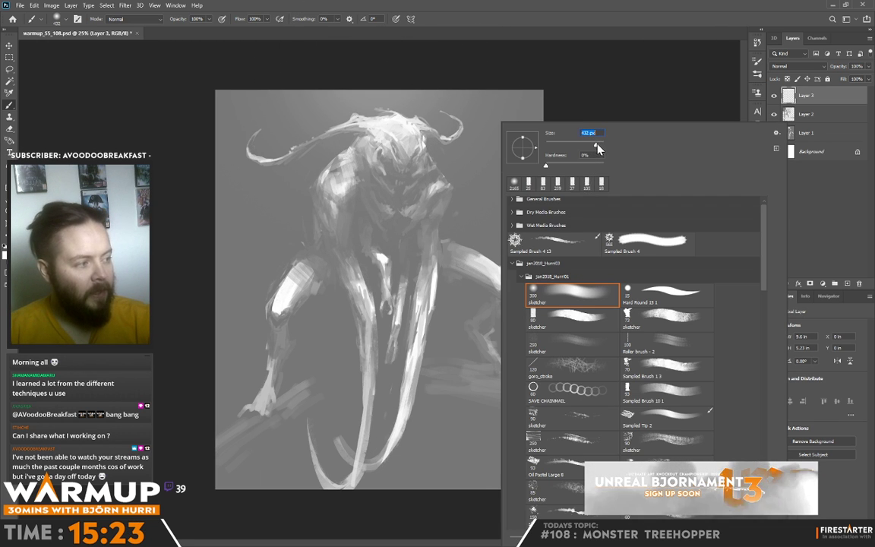
pyautogui.moveTo(308, 243); pyautogui.dragTo(267, 275)
pyautogui.moveTo(449, 227); pyautogui.dragTo(487, 237)
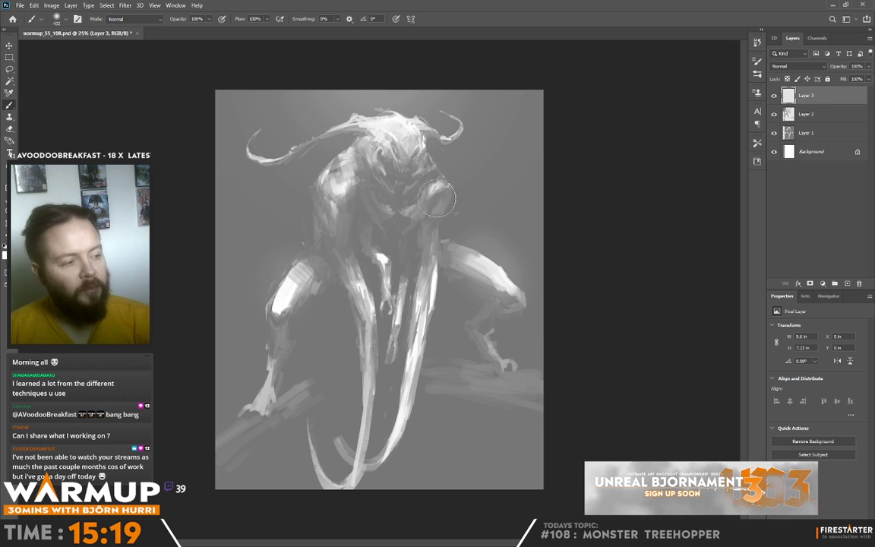
# - Fade the trailing limb tips and lower canvas into grey mist with the soft brush at 1457 px
pyautogui.rightClick(502, 141)
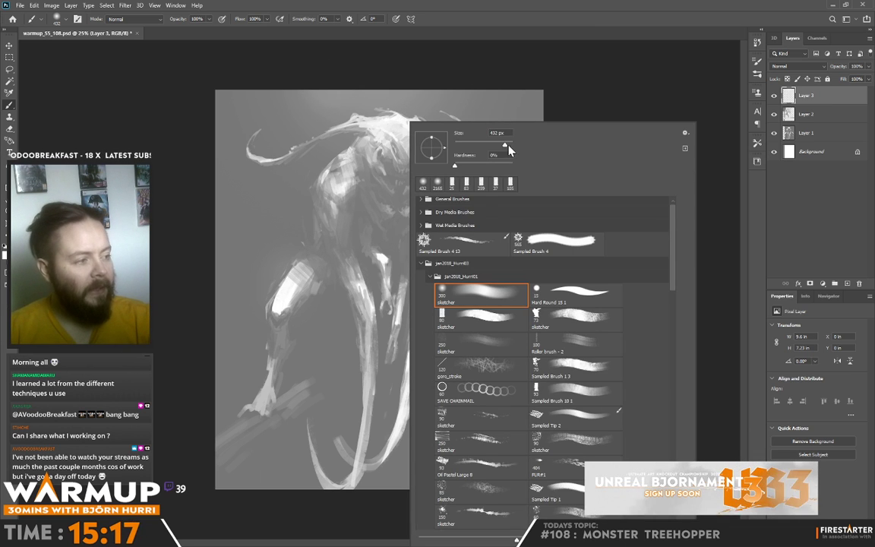
pyautogui.press('Return')
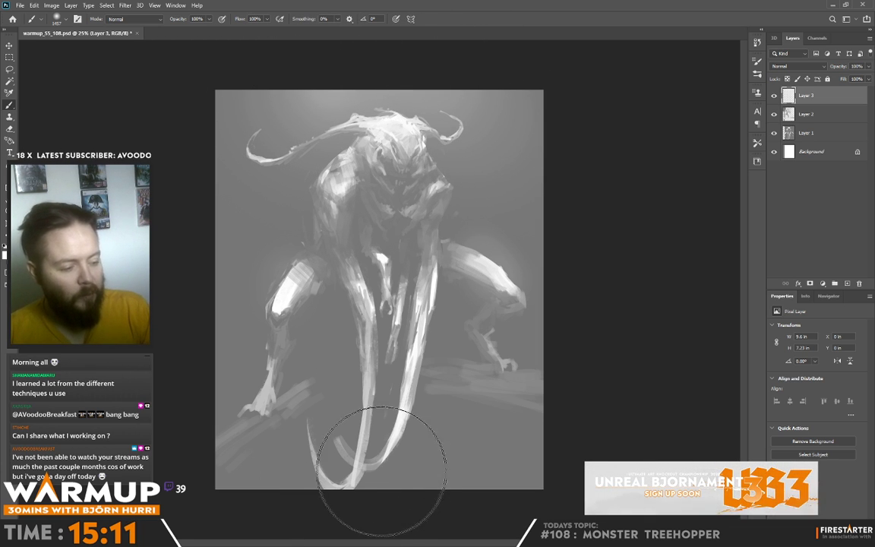
pyautogui.moveTo(335, 471)
pyautogui.mouseDown()
pyautogui.moveTo(353, 508)
pyautogui.moveTo(354, 469)
pyautogui.moveTo(399, 466)
pyautogui.moveTo(393, 391)
pyautogui.moveTo(376, 496)
pyautogui.moveTo(339, 520)
pyautogui.moveTo(370, 526)
pyautogui.mouseUp()
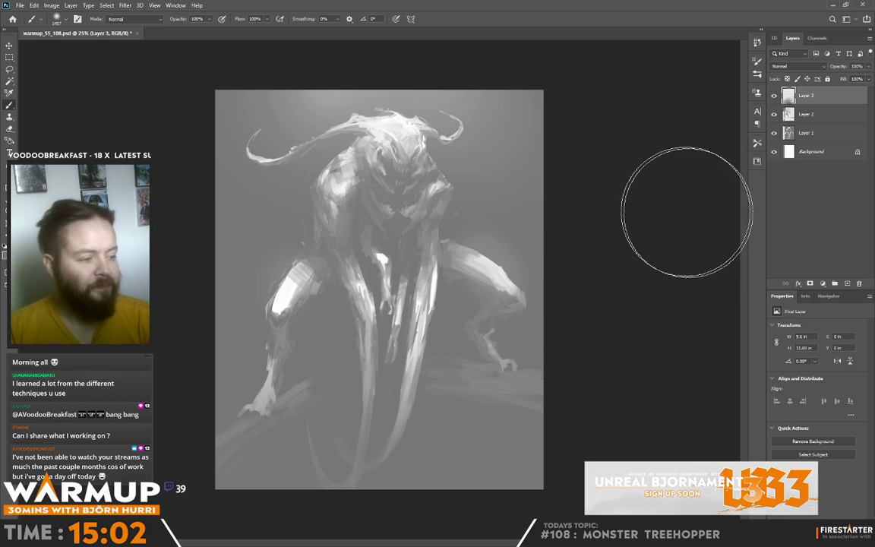
# - Add another layer and paint faint light streaks around both thighs with the 250 px sketcher brush
pyautogui.click(847, 283)
pyautogui.rightClick(459, 304)
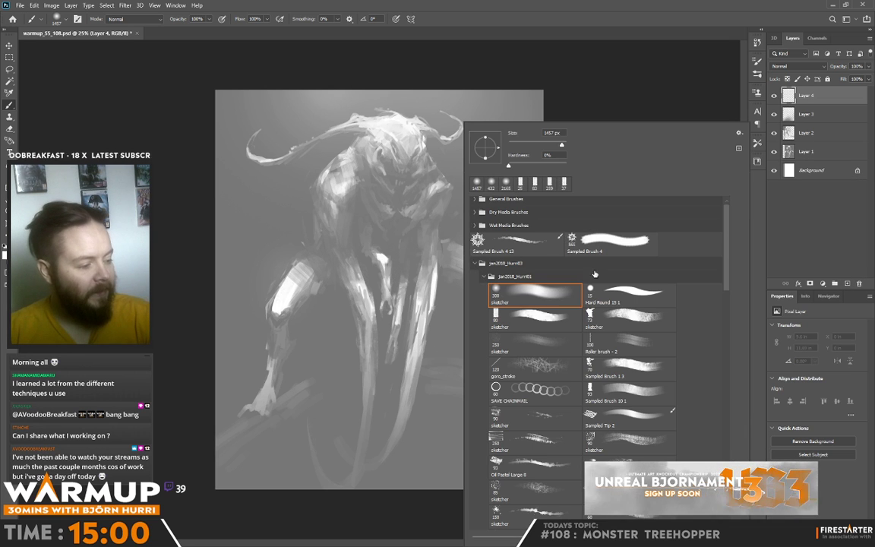
pyautogui.click(570, 344)
pyautogui.click(592, 87)
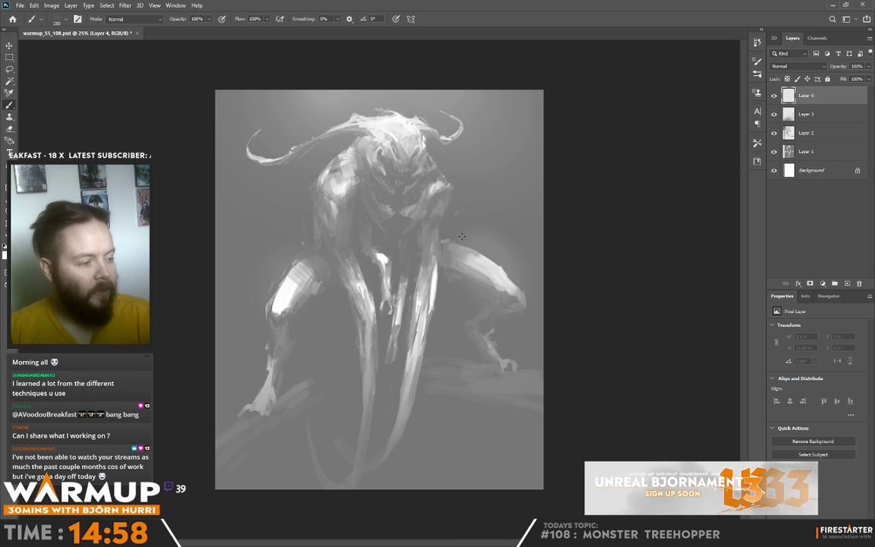
pyautogui.moveTo(469, 220)
pyautogui.mouseDown()
pyautogui.moveTo(476, 255)
pyautogui.moveTo(492, 269)
pyautogui.mouseUp()
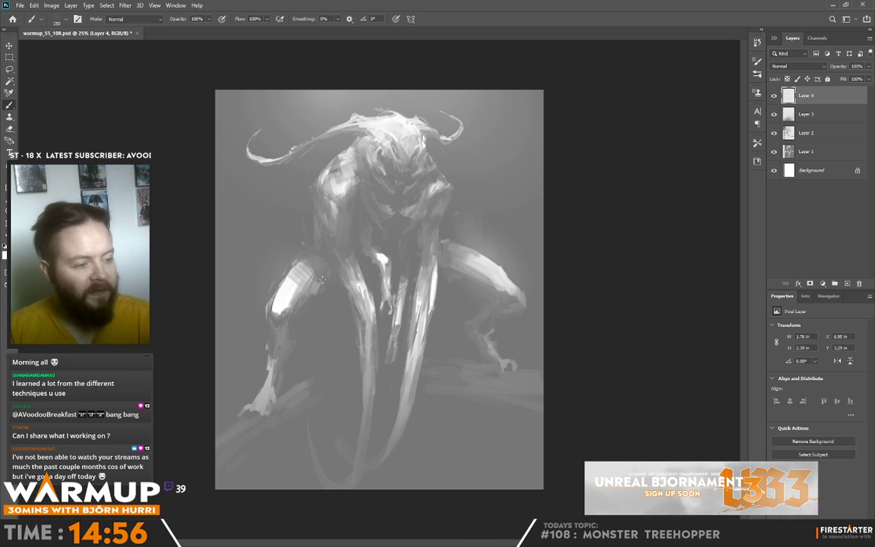
pyautogui.moveTo(322, 280); pyautogui.dragTo(291, 272)
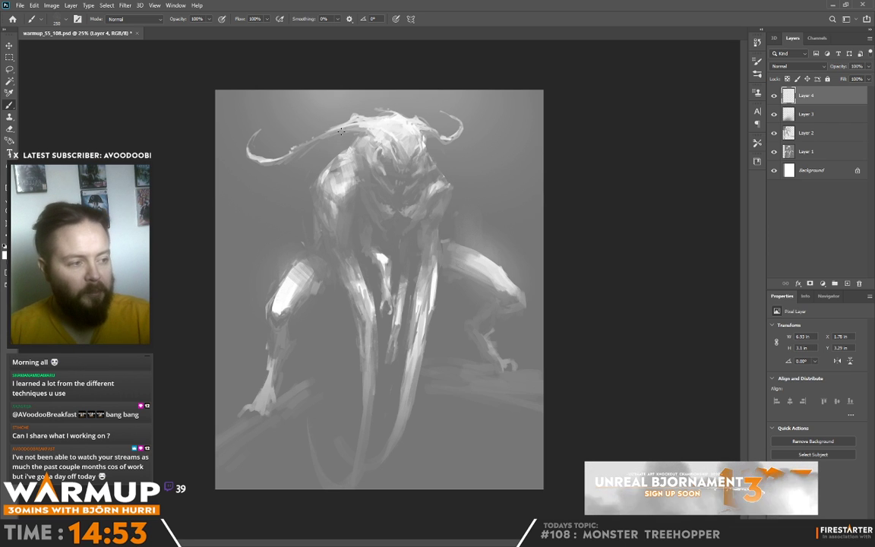
# - Extend the faint glow around the head and both horns, the right knee and the small middle arm
pyautogui.moveTo(341, 131)
pyautogui.mouseDown()
pyautogui.moveTo(342, 175)
pyautogui.moveTo(347, 122)
pyautogui.mouseUp()
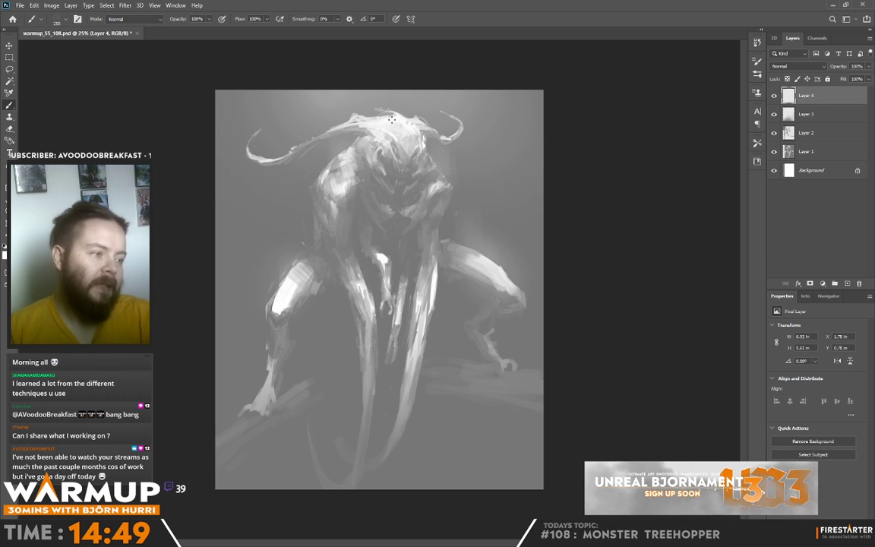
pyautogui.moveTo(399, 127); pyautogui.dragTo(386, 82)
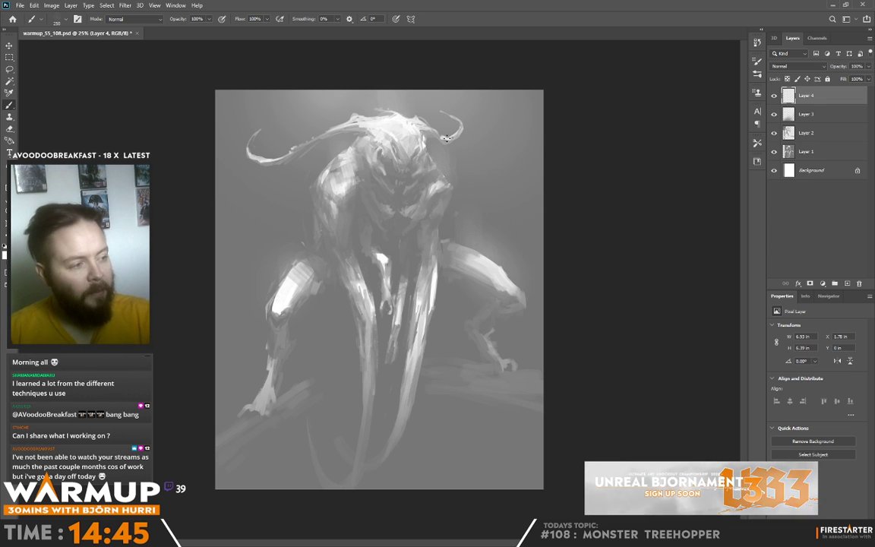
pyautogui.moveTo(276, 154); pyautogui.dragTo(268, 164)
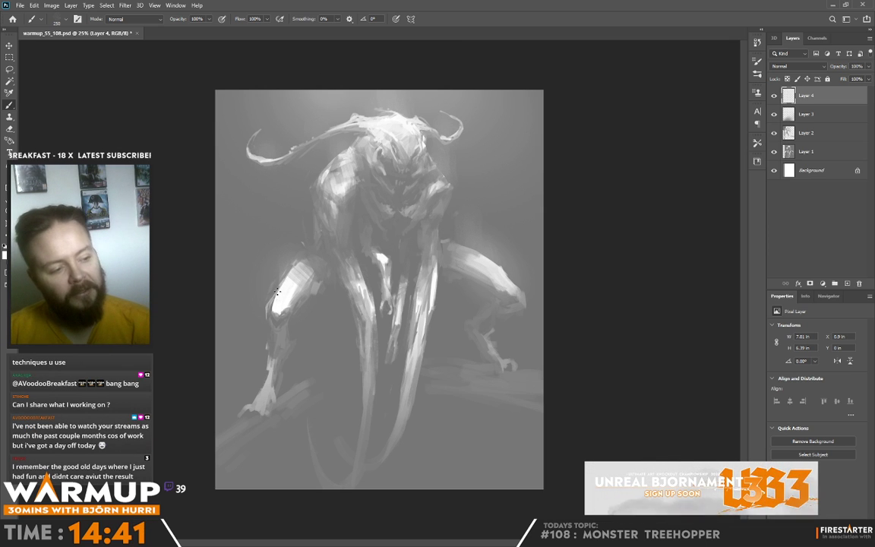
pyautogui.moveTo(505, 305); pyautogui.dragTo(517, 303)
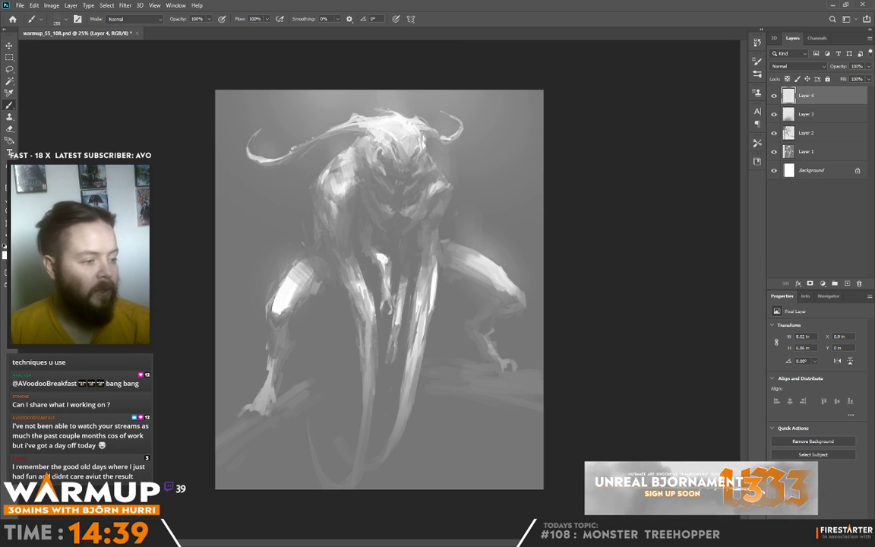
pyautogui.moveTo(386, 254); pyautogui.dragTo(392, 324)
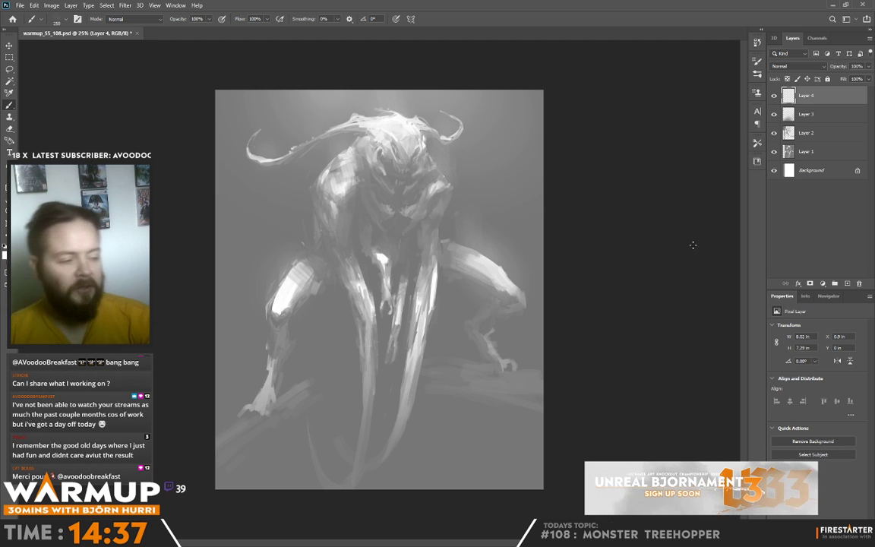
# - Flip the canvas horizontally and stamp all visible layers onto a new merged layer
pyautogui.hotkey('ctrl', 'shift', 'h')
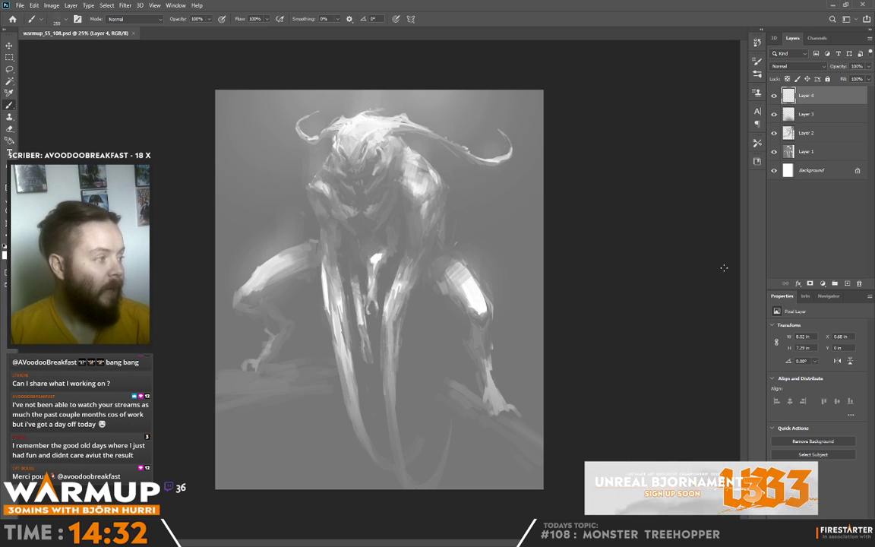
pyautogui.hotkey('ctrl', 'shift', 'alt', 'e')
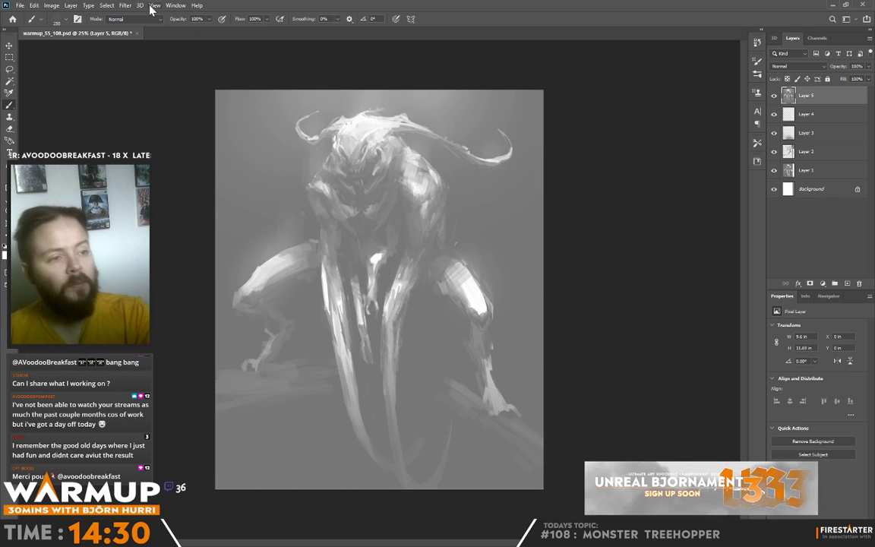
# - Open Liquify on the merged layer, enlarge the warp brush to 990, and stretch the left horn outward
pyautogui.click(124, 5)
pyautogui.click(143, 76)
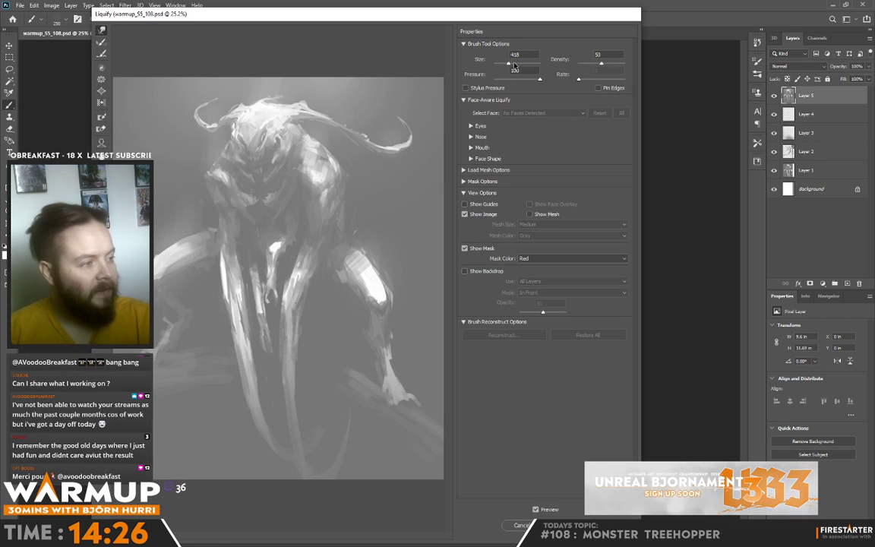
pyautogui.click(514, 64)
pyautogui.moveTo(189, 85)
pyautogui.mouseDown()
pyautogui.moveTo(170, 85)
pyautogui.moveTo(175, 74)
pyautogui.moveTo(163, 72)
pyautogui.mouseUp()
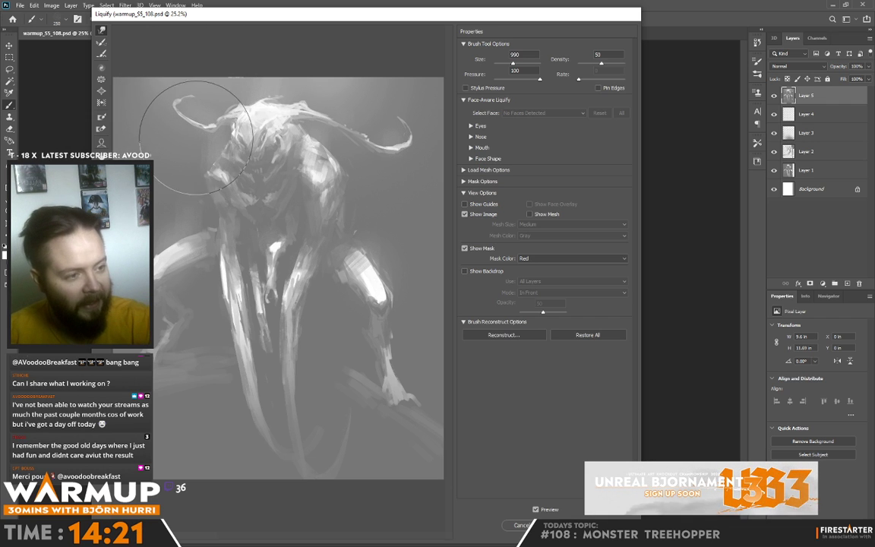
pyautogui.moveTo(196, 137); pyautogui.dragTo(178, 125)
# - Pull both horns wider and lift their tips into matching curves, and apply the Liquify warp
pyautogui.moveTo(379, 127); pyautogui.dragTo(408, 133)
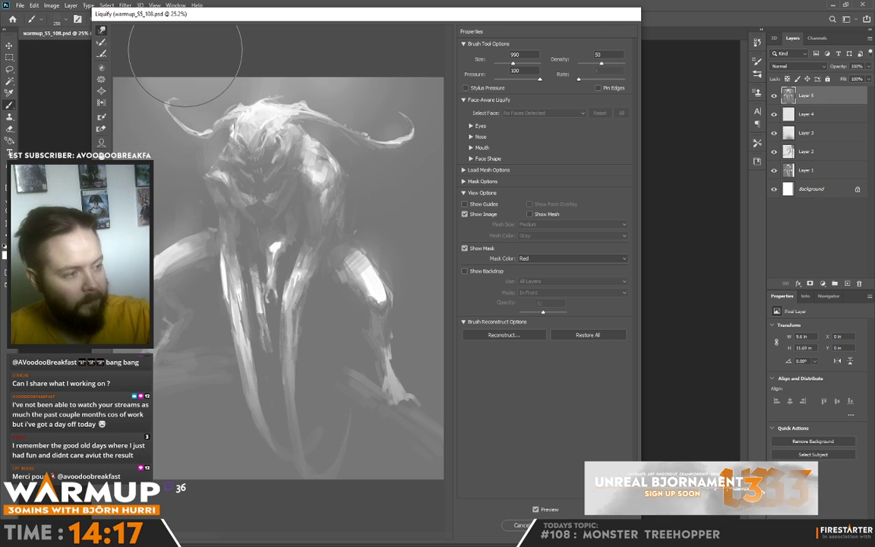
pyautogui.moveTo(173, 123); pyautogui.dragTo(158, 114)
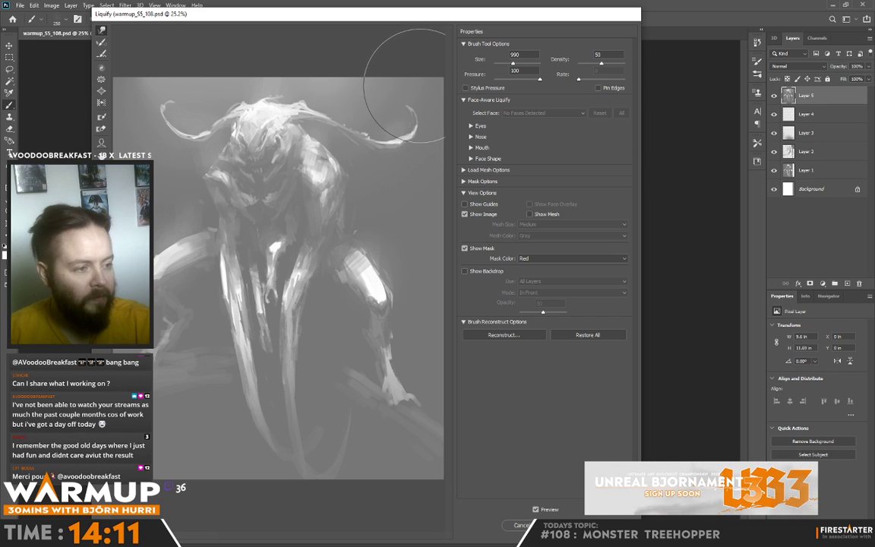
pyautogui.moveTo(380, 139)
pyautogui.mouseDown()
pyautogui.moveTo(400, 128)
pyautogui.moveTo(410, 103)
pyautogui.mouseUp()
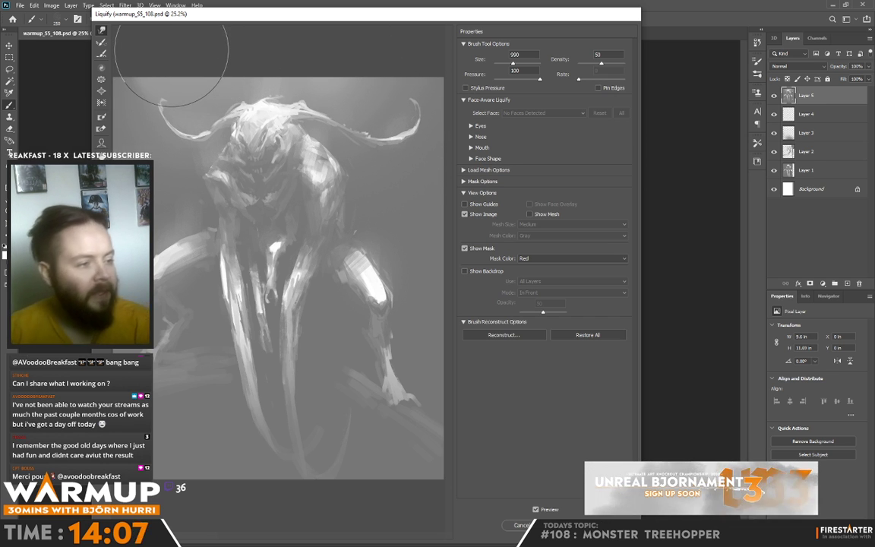
pyautogui.press('Return')
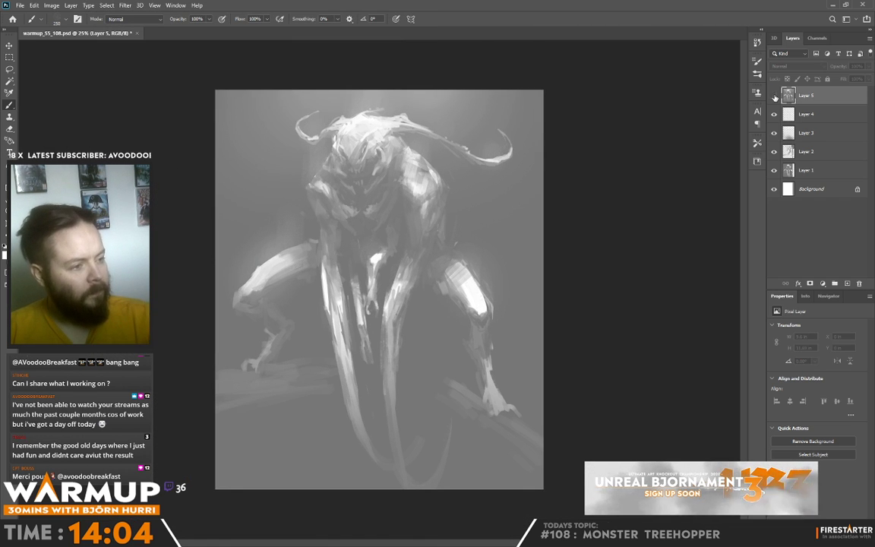
pyautogui.press('e')
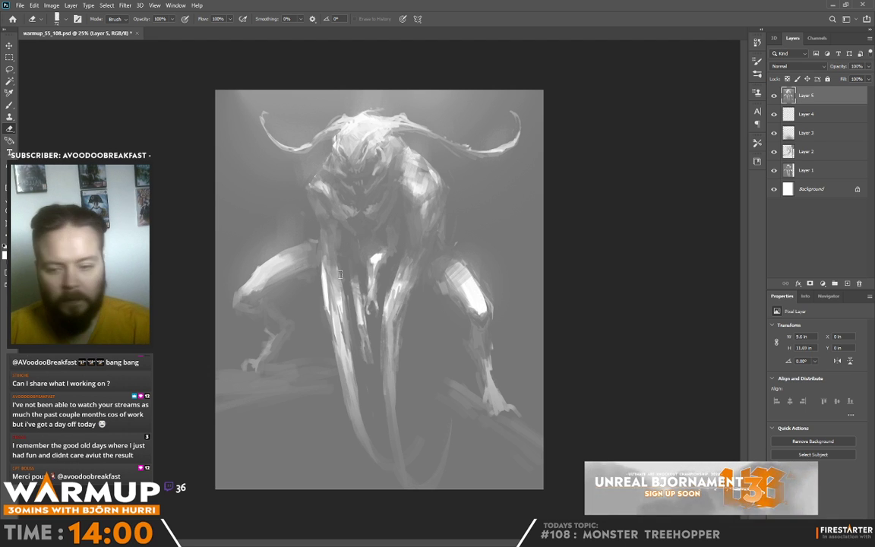
pyautogui.press('b')
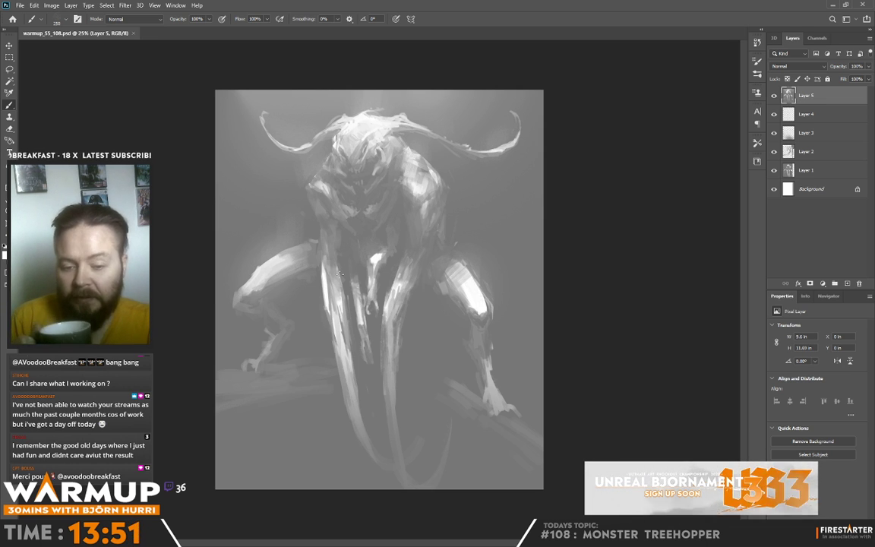
pyautogui.click(621, 195)
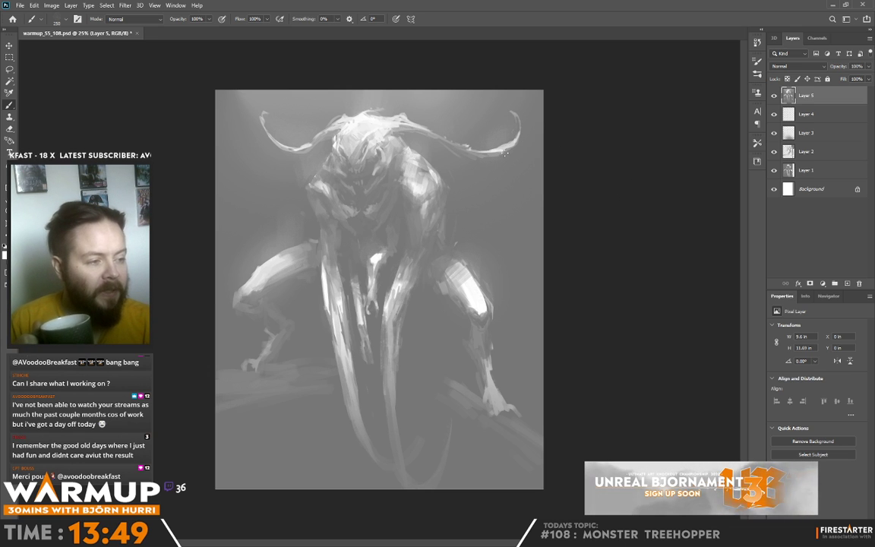
# - Add a new layer and rework the horn bases and crown with a sketcher brush reduced to 37 px in sampled greys
pyautogui.click(848, 284)
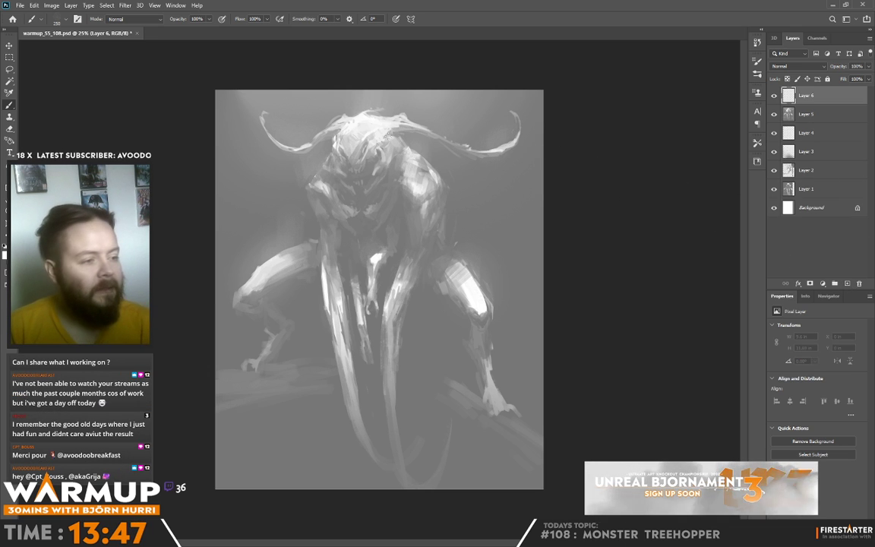
pyautogui.rightClick(285, 157)
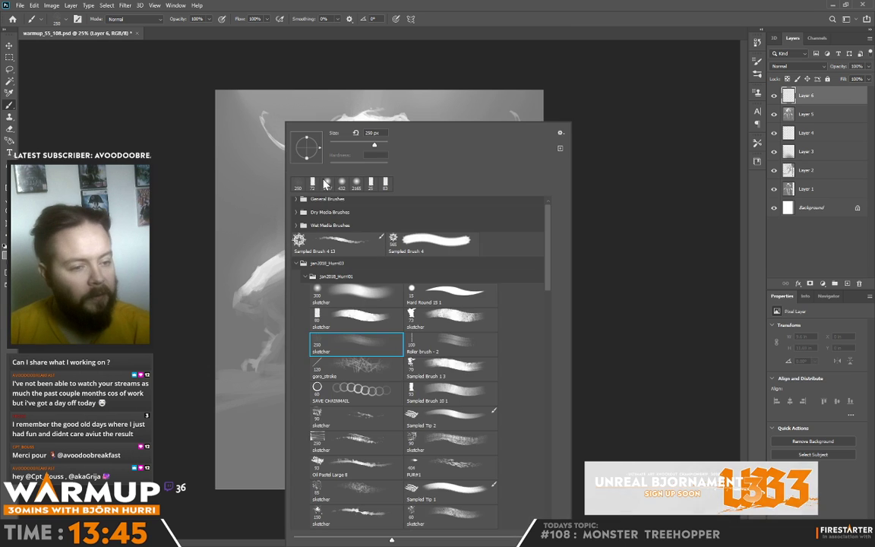
pyautogui.doubleClick(373, 322)
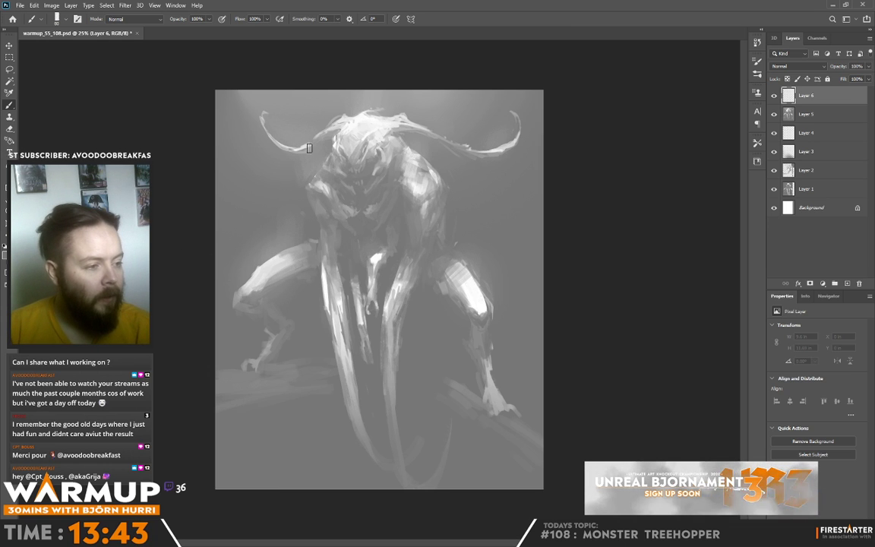
pyautogui.moveTo(388, 129); pyautogui.dragTo(420, 131)
pyautogui.keyDown('alt'); pyautogui.click(402, 121); pyautogui.keyUp('alt')
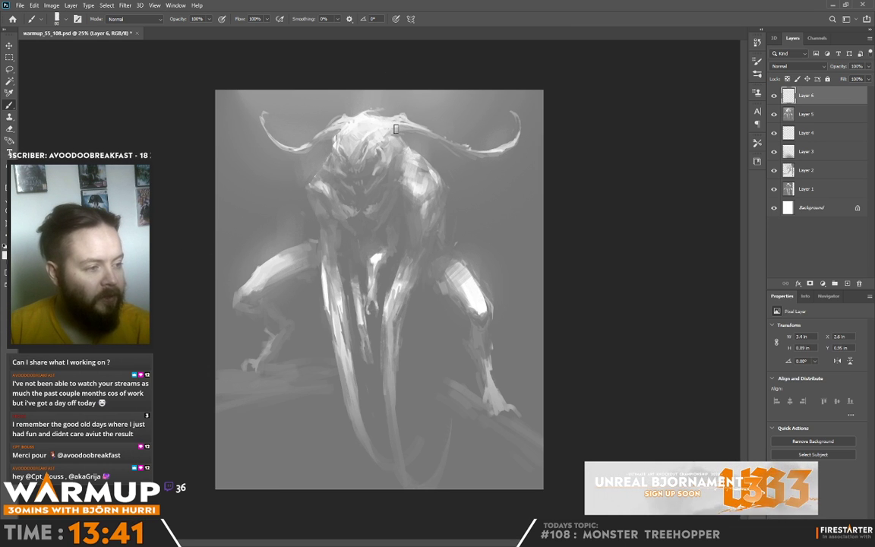
pyautogui.rightClick(397, 125)
pyautogui.keyDown('alt'); pyautogui.click(389, 120); pyautogui.keyUp('alt')
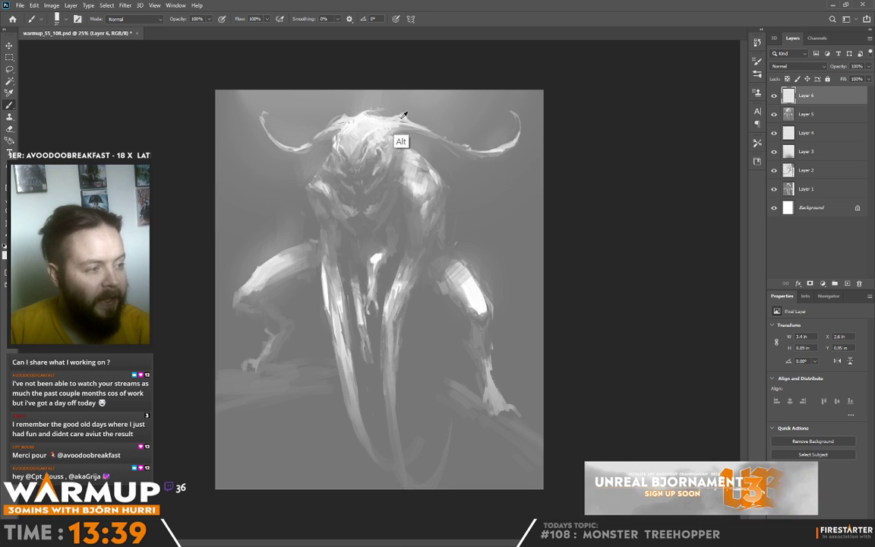
pyautogui.moveTo(404, 114); pyautogui.dragTo(403, 121)
pyautogui.keyDown('alt'); pyautogui.click(405, 127); pyautogui.keyUp('alt')
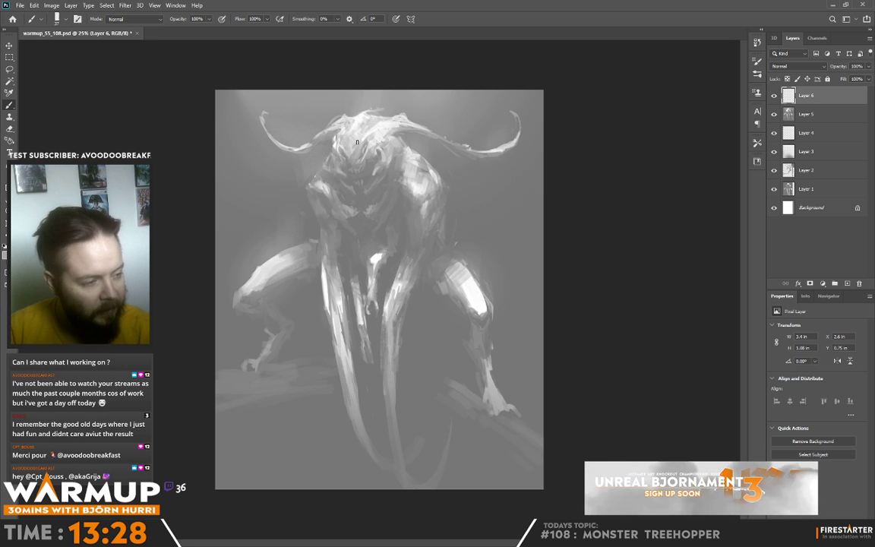
# - Switch to a smaller brush and refine the creature's face and mouth with fine strokes in sampled greys
pyautogui.rightClick(379, 121)
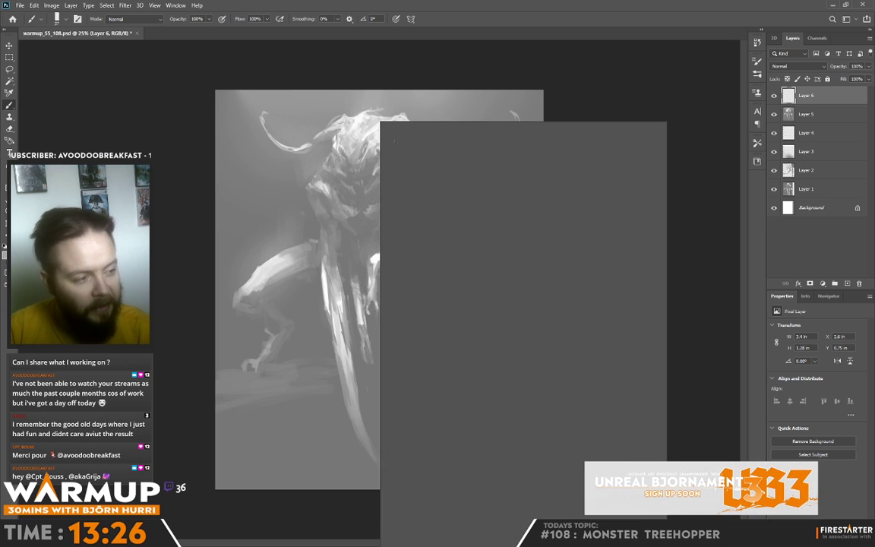
pyautogui.click(434, 148)
pyautogui.keyDown('alt'); pyautogui.click(353, 144); pyautogui.keyUp('alt')
pyautogui.keyDown('alt'); pyautogui.click(353, 144); pyautogui.keyUp('alt')
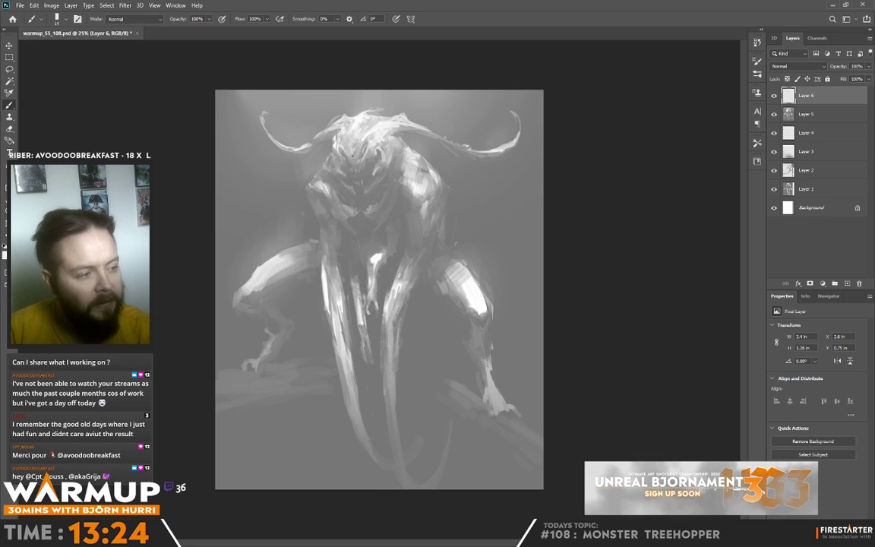
pyautogui.moveTo(350, 158); pyautogui.dragTo(352, 161)
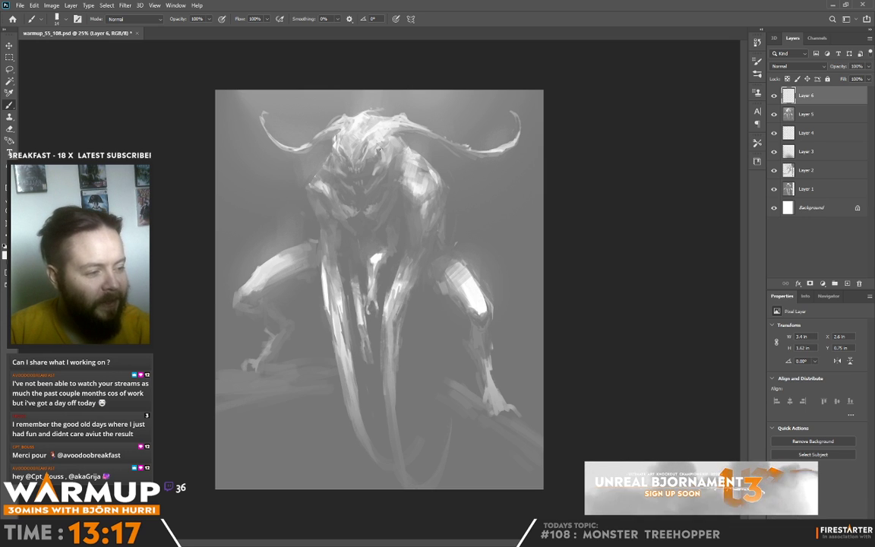
pyautogui.moveTo(367, 165); pyautogui.dragTo(369, 172)
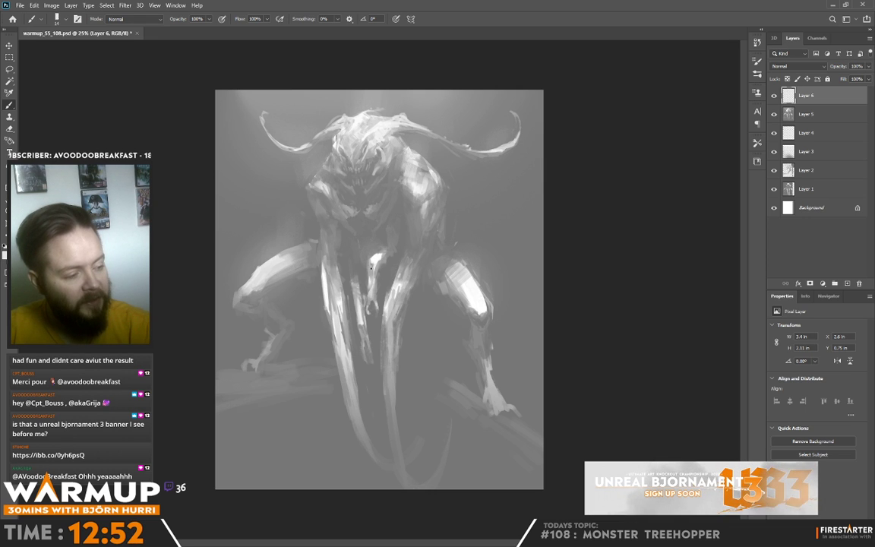
# - Refine the small limbs hanging below the creature's chest with short strokes in sampled greys
pyautogui.moveTo(372, 258); pyautogui.dragTo(368, 265)
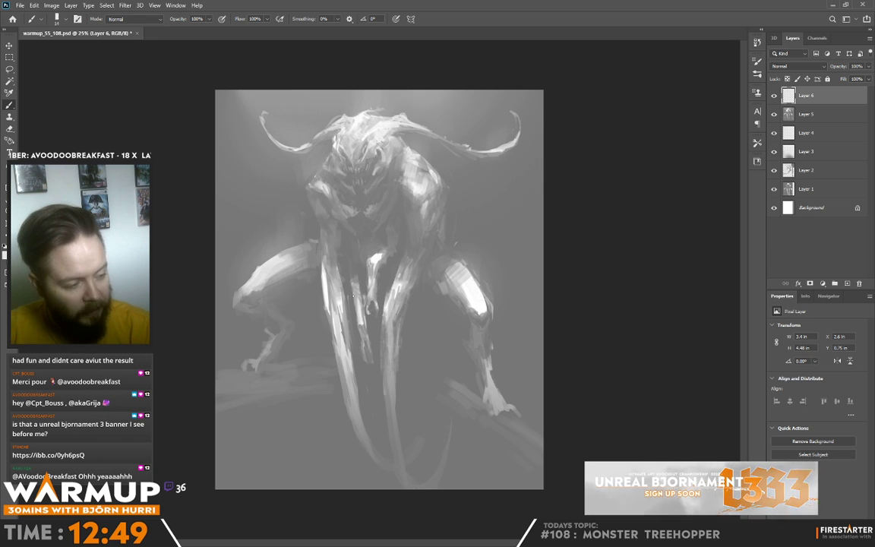
pyautogui.moveTo(363, 311); pyautogui.dragTo(356, 281)
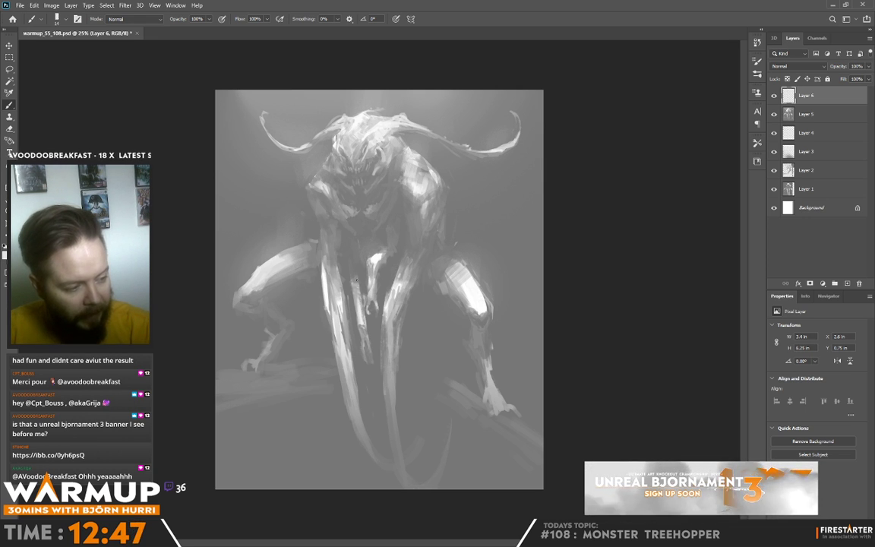
pyautogui.keyDown('alt'); pyautogui.click(354, 278); pyautogui.keyUp('alt')
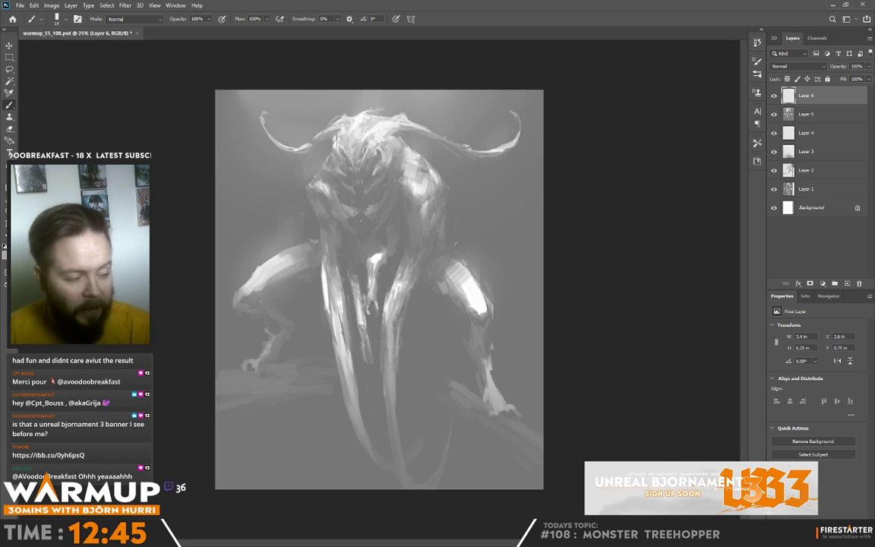
pyautogui.keyDown('alt'); pyautogui.click(341, 274); pyautogui.keyUp('alt')
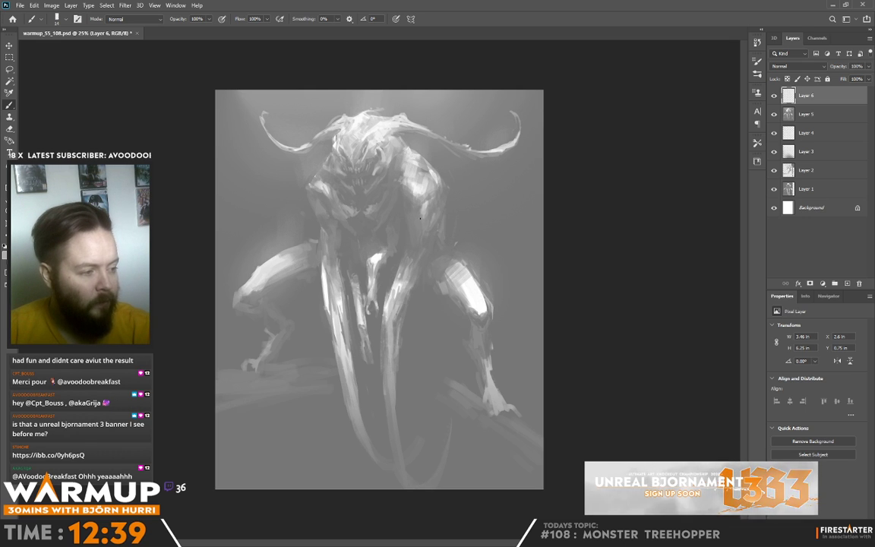
# - Model the bright shoulder and its outer contour on the right of the canvas using sampled greys
pyautogui.moveTo(428, 201); pyautogui.dragTo(428, 182)
pyautogui.keyDown('alt'); pyautogui.click(428, 181); pyautogui.keyUp('alt')
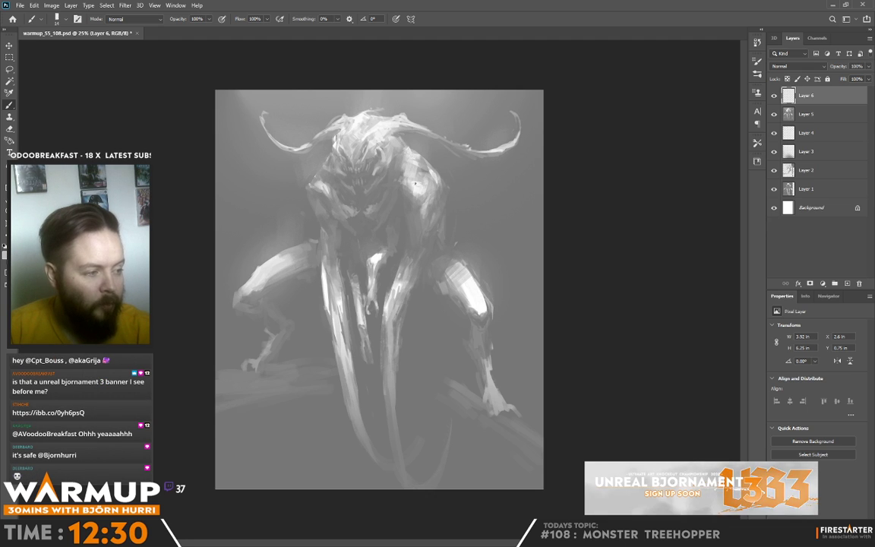
pyautogui.press('alt')
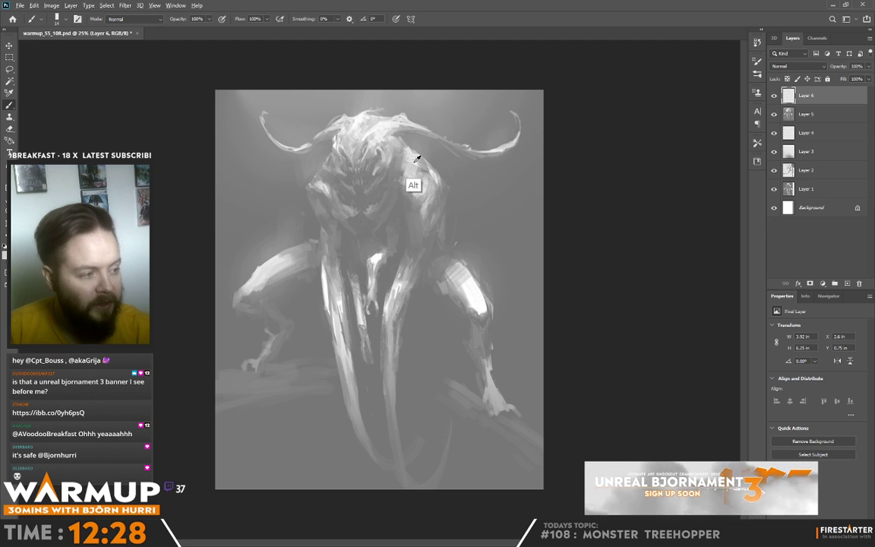
pyautogui.keyDown('alt'); pyautogui.click(372, 146); pyautogui.keyUp('alt')
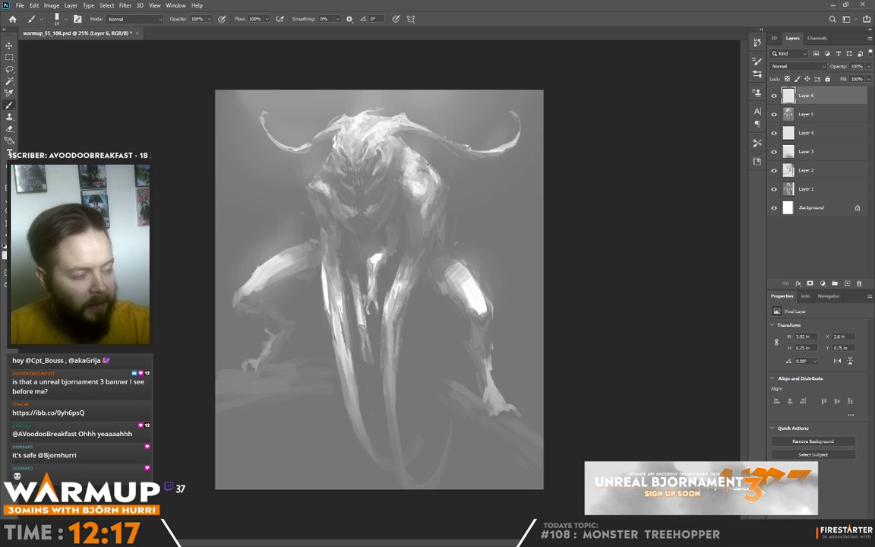
pyautogui.moveTo(432, 168); pyautogui.dragTo(442, 197)
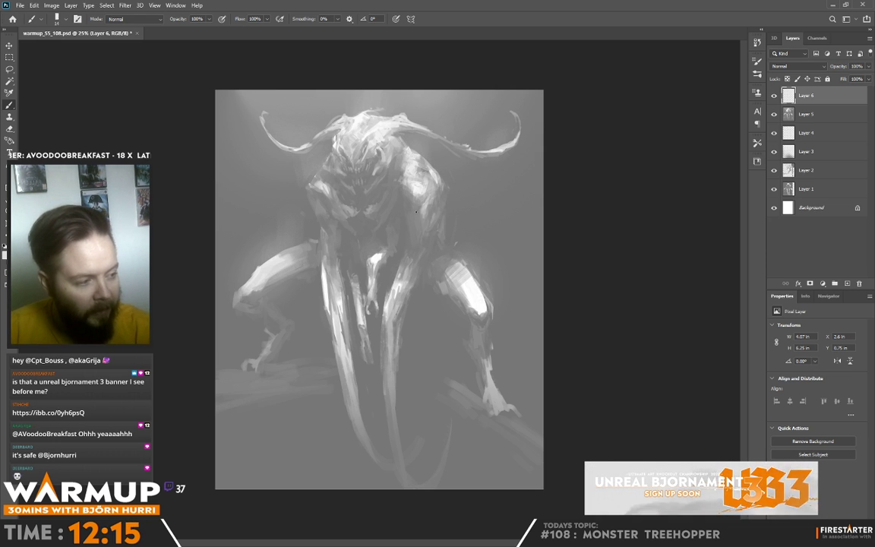
# - Switch to a broader brush, reduce its size, and retouch the area beside the creature's left-hand shoulder in sampled greys
pyautogui.rightClick(433, 203)
pyautogui.click(566, 101)
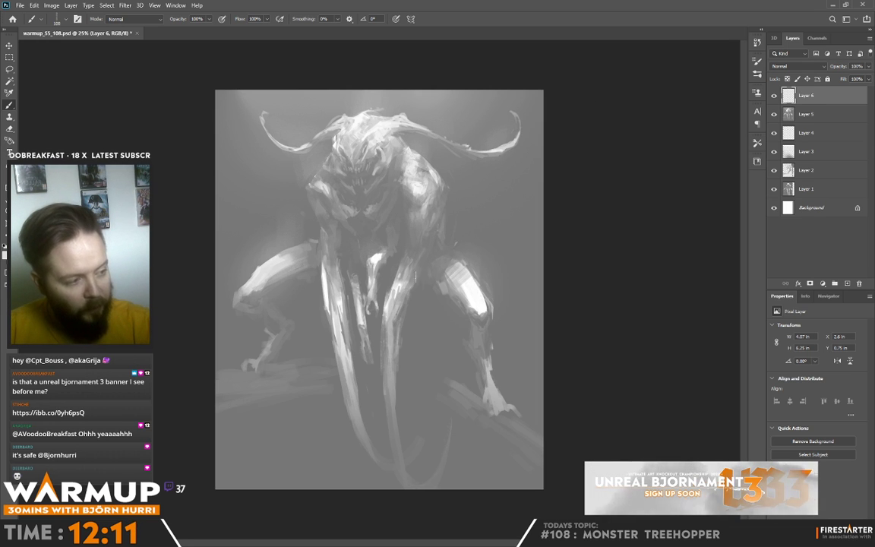
pyautogui.rightClick(433, 247)
pyautogui.moveTo(512, 145); pyautogui.dragTo(500, 144)
pyautogui.press('Return')
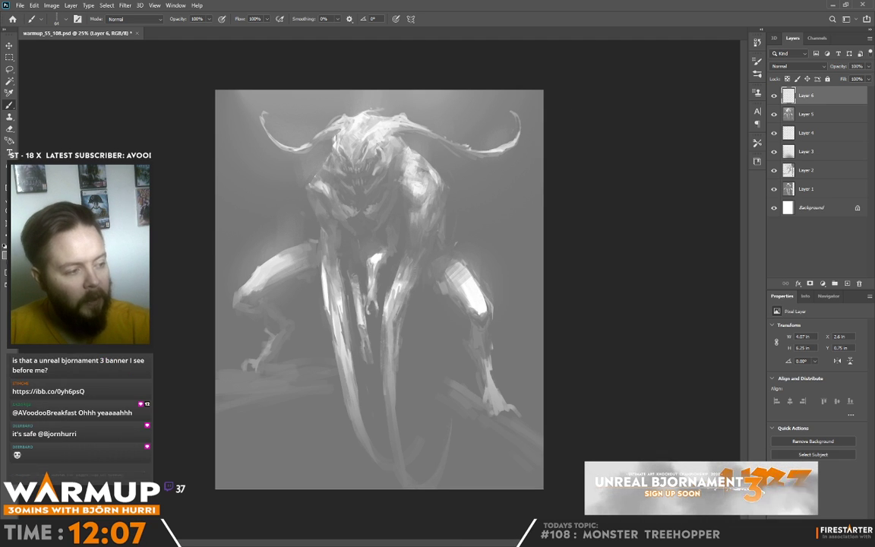
pyautogui.keyDown('alt'); pyautogui.click(415, 186); pyautogui.keyUp('alt')
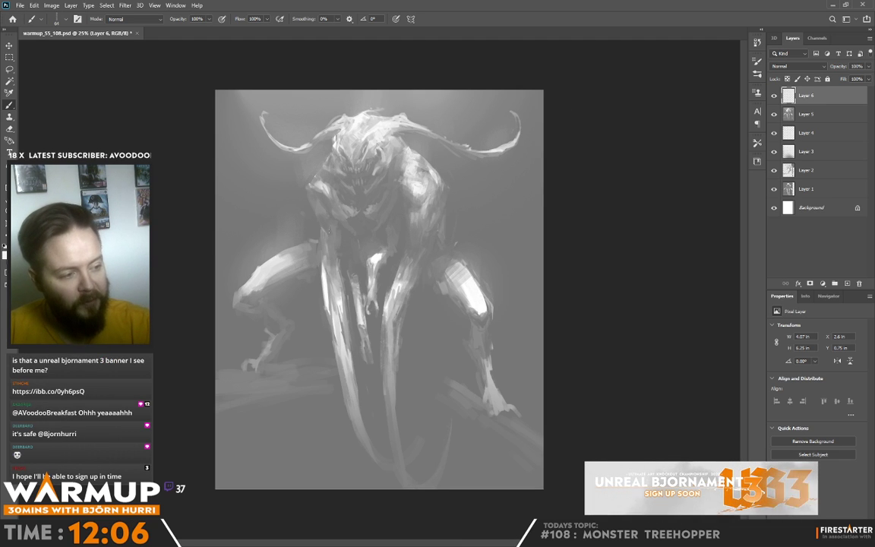
pyautogui.keyDown('alt'); pyautogui.click(303, 197); pyautogui.keyUp('alt')
pyautogui.moveTo(304, 193)
pyautogui.mouseDown()
pyautogui.moveTo(301, 180)
pyautogui.moveTo(278, 179)
pyautogui.mouseUp()
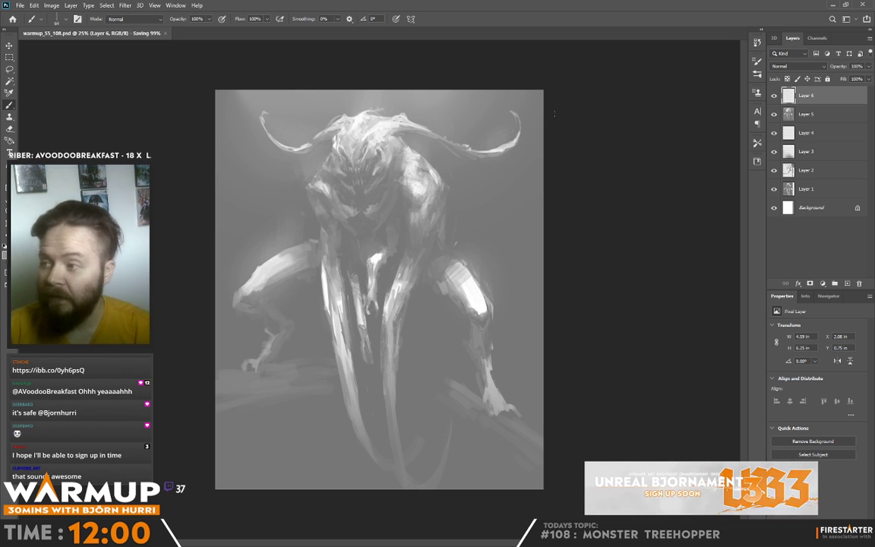
# - Add a Hue/Saturation adjustment layer with Colorize enabled and set its hue to 189 for a teal tint
pyautogui.click(823, 283)
pyautogui.click(821, 362)
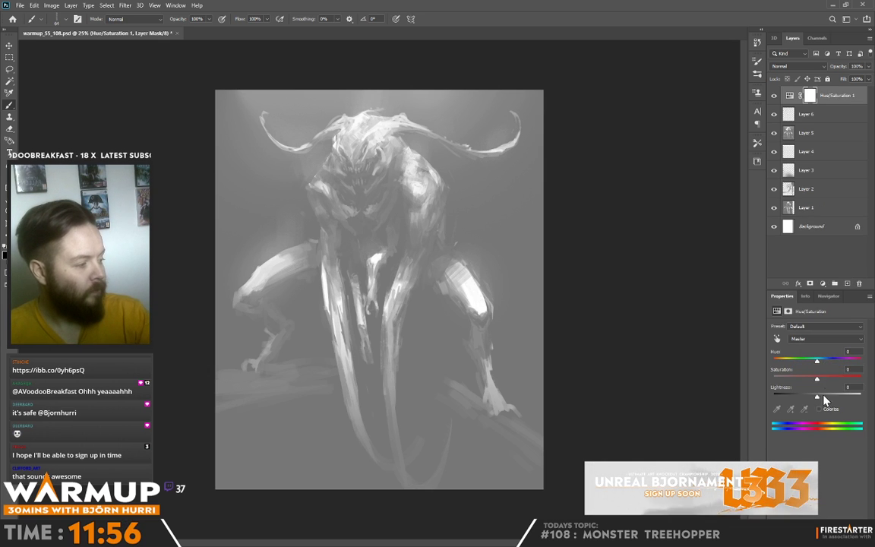
pyautogui.click(819, 409)
pyautogui.moveTo(775, 361); pyautogui.dragTo(818, 358)
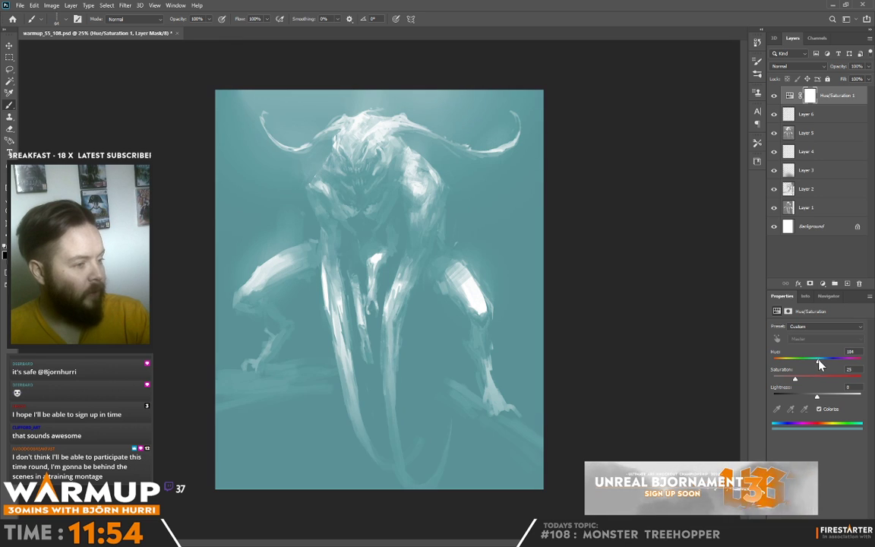
# - Mask the teal adjustment to the creature's highlights using Color Range with sampled colors and a fuzziness of 72
pyautogui.click(106, 5)
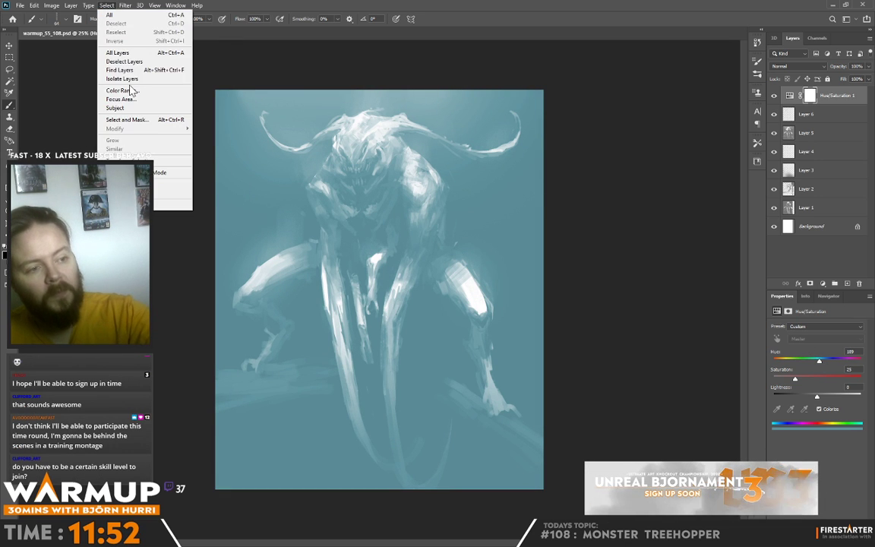
pyautogui.click(129, 89)
pyautogui.click(381, 103)
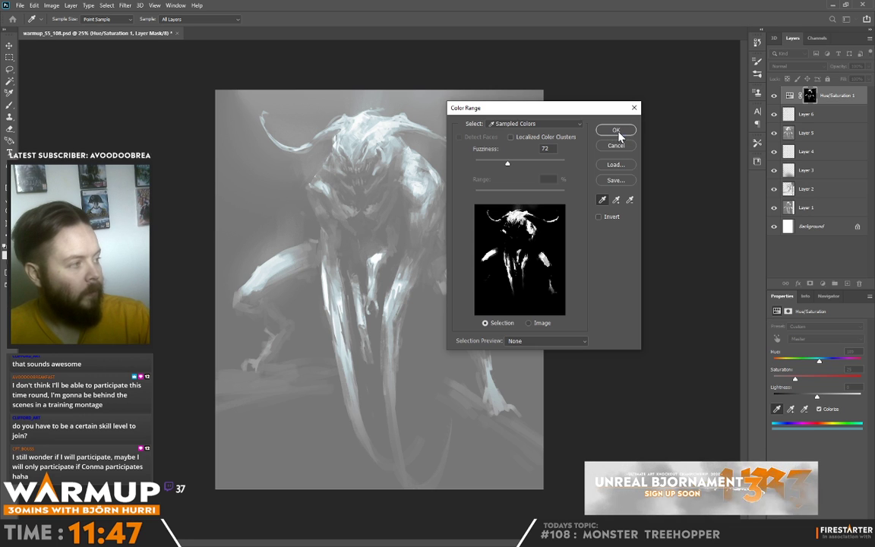
pyautogui.click(616, 130)
# - Add a new layer in Color Burn mode and choose a dark red foreground colour
pyautogui.click(848, 283)
pyautogui.click(798, 66)
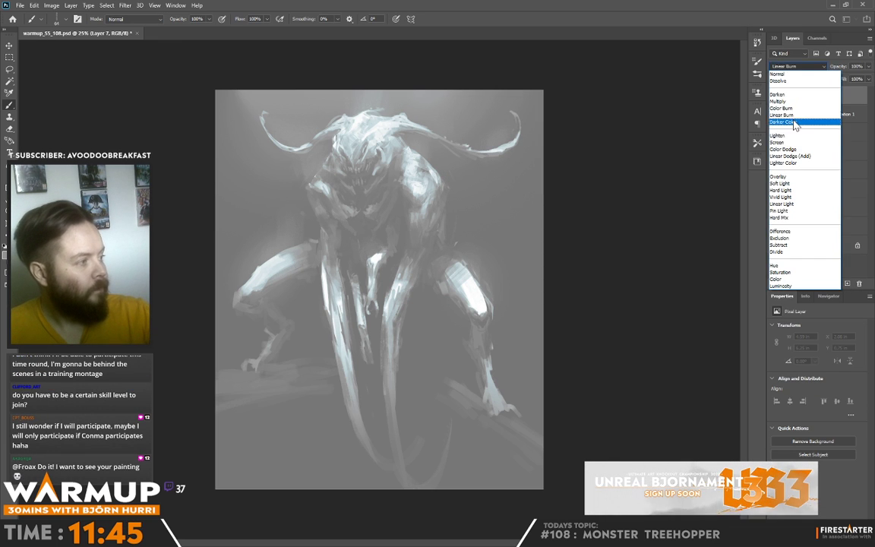
pyautogui.click(775, 111)
pyautogui.click(6, 254)
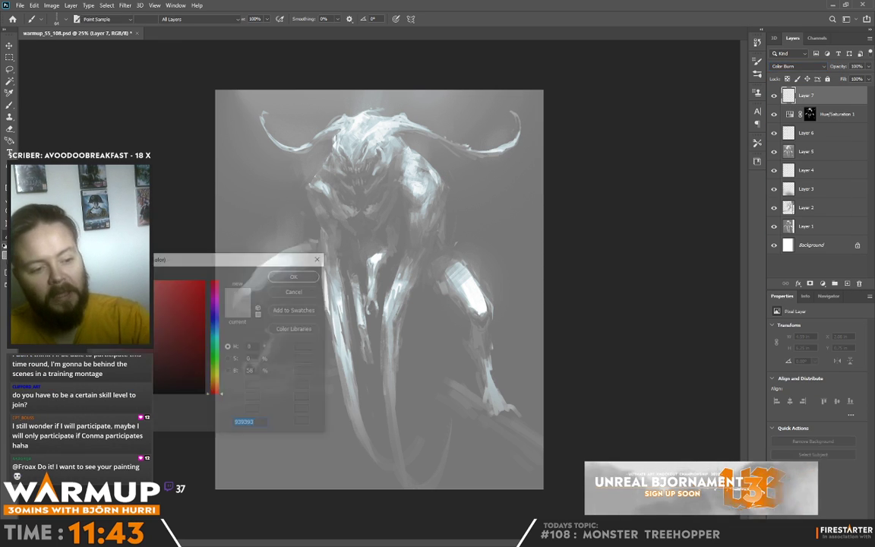
pyautogui.click(146, 334)
pyautogui.click(296, 275)
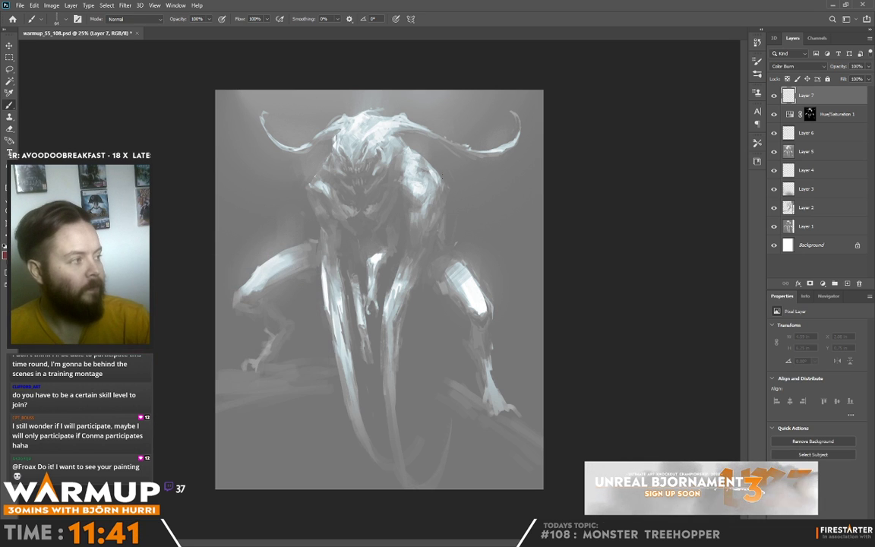
# - Draw a vertical red gradient fading down from the top of the canvas and lower the layer's fill to 45%
pyautogui.moveTo(394, 78); pyautogui.dragTo(395, 167)
pyautogui.moveTo(387, 287); pyautogui.dragTo(379, 471)
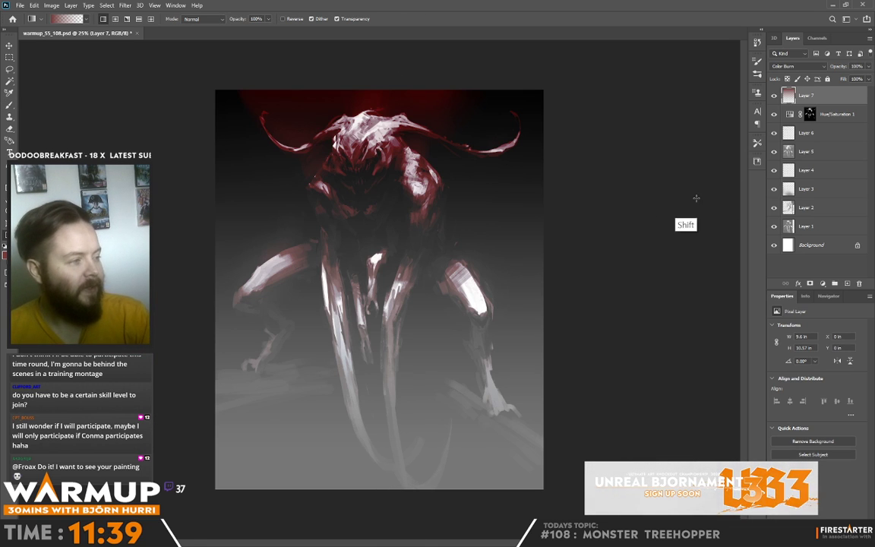
pyautogui.moveTo(859, 95); pyautogui.dragTo(847, 94)
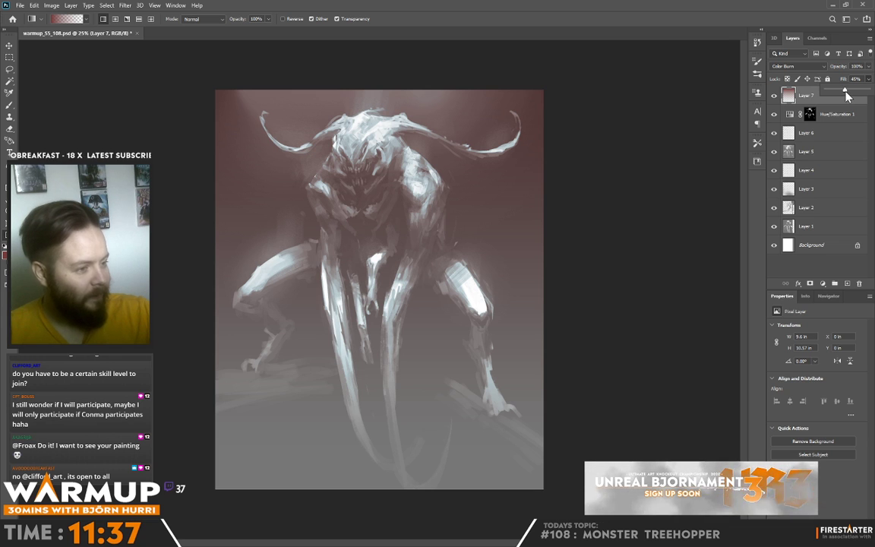
# - Shift the gradient layer's hue by +47 to an olive tone, raise its saturation, and save the file
pyautogui.hotkey('ctrl', 'u')
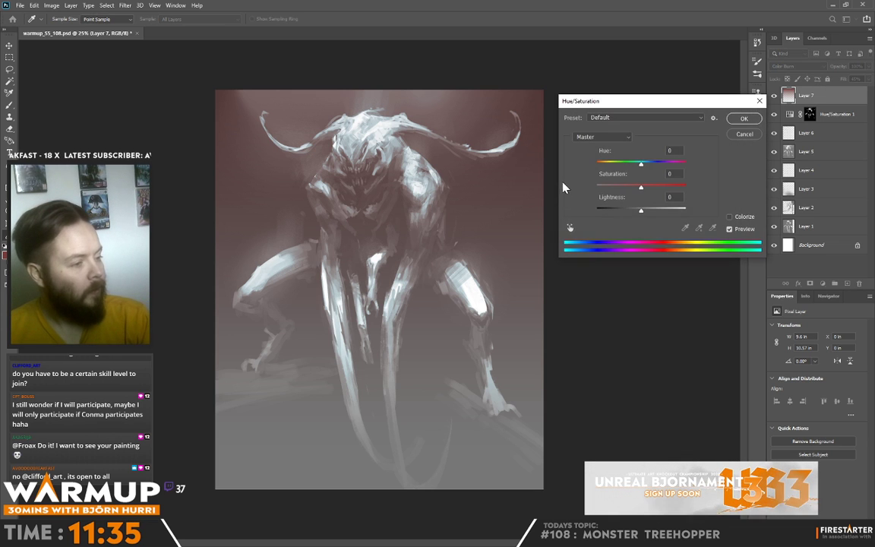
pyautogui.moveTo(642, 171); pyautogui.dragTo(664, 166)
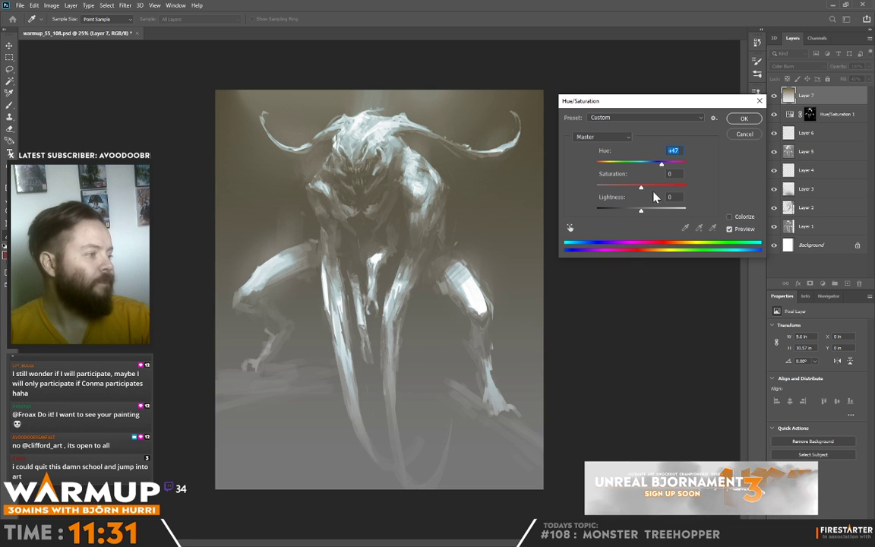
pyautogui.click(744, 118)
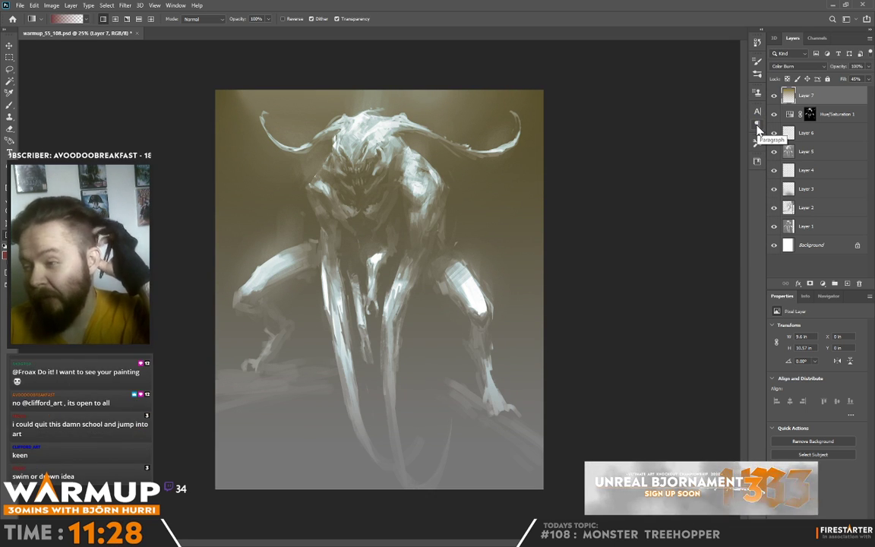
pyautogui.hotkey('ctrl', 's')
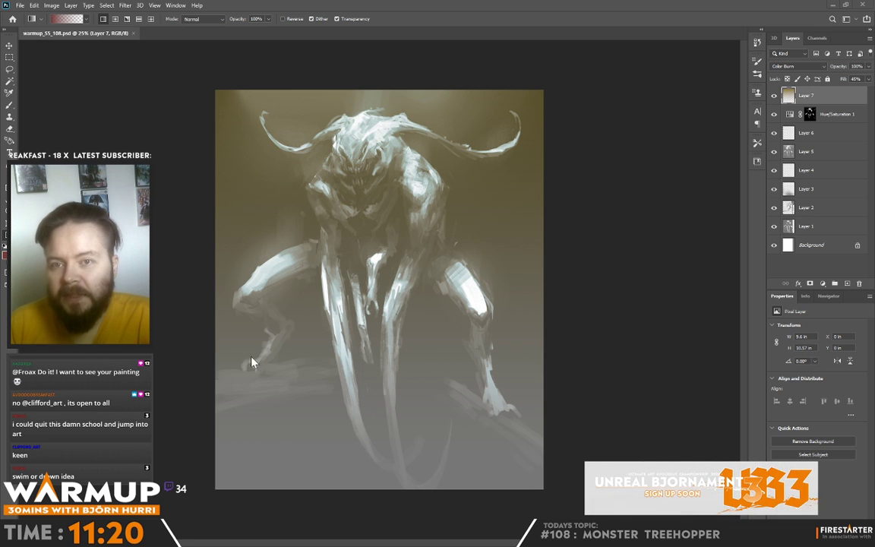
# - Switch to the browser, examine the shared snake-haired portrait on imgbb, and return to the Photoshop painting
pyautogui.hotkey('alt', 'Tab')
pyautogui.scroll(-3, 524, 303)
pyautogui.scroll(3, 526, 332)
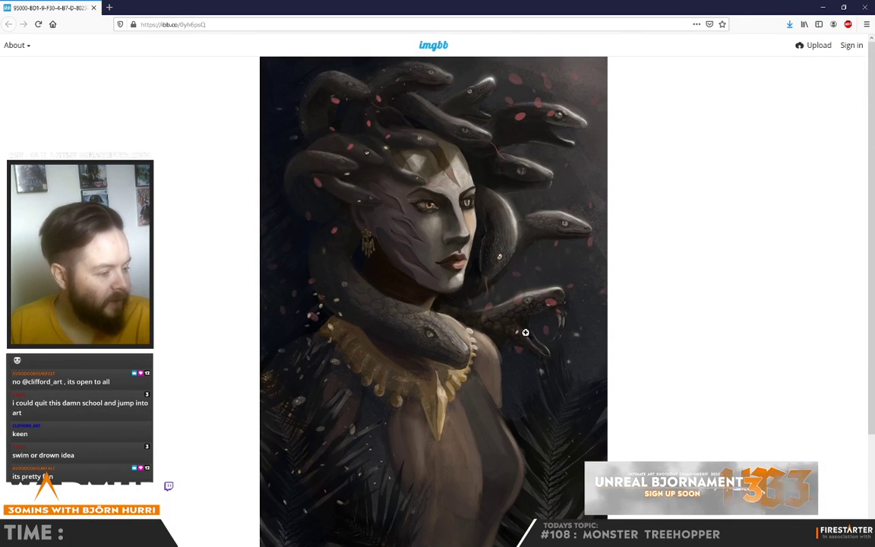
pyautogui.scroll(-3, 459, 404)
pyautogui.scroll(3, 420, 397)
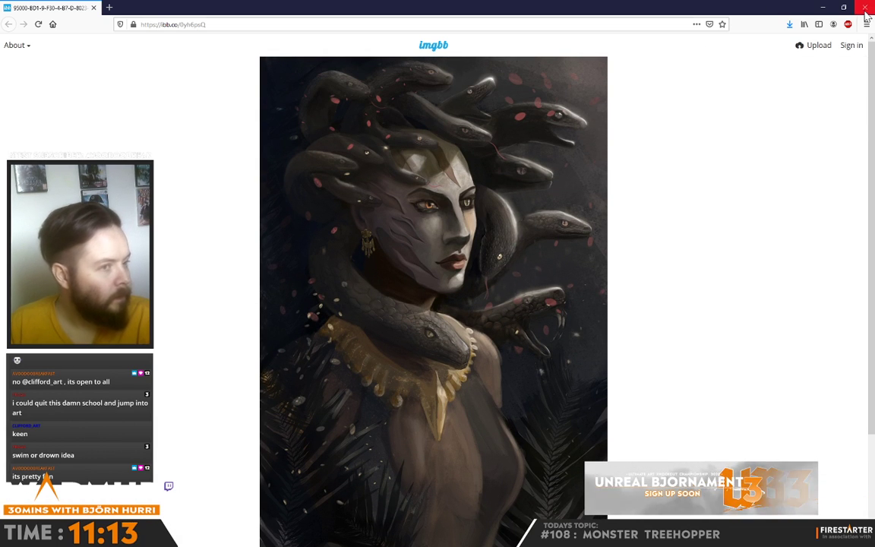
pyautogui.hotkey('alt', 'Tab')
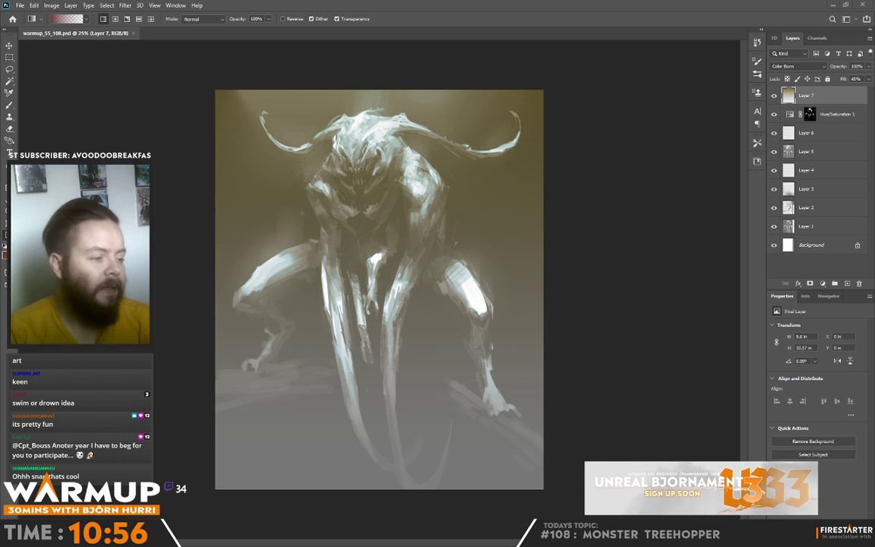
# - Add a new layer in Overlay mode and activate the Brush tool for painting on it
pyautogui.click(847, 284)
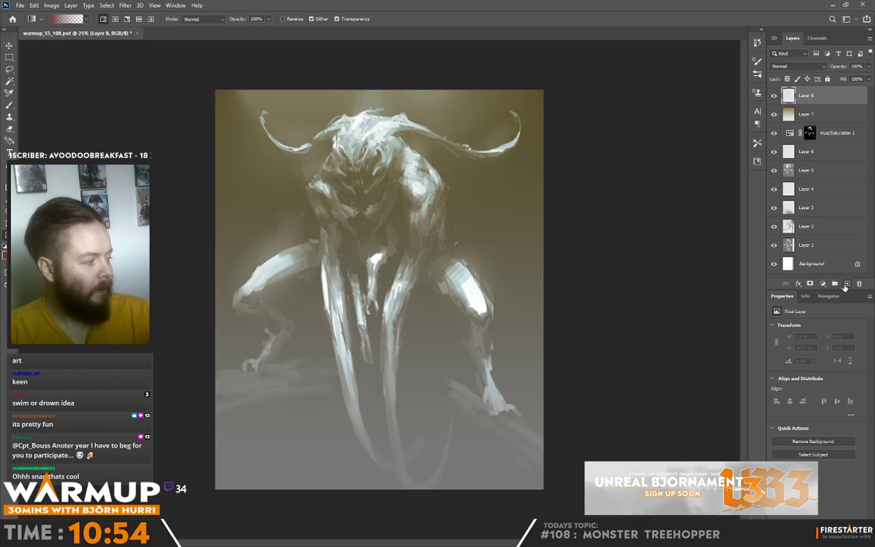
pyautogui.click(795, 68)
pyautogui.click(783, 165)
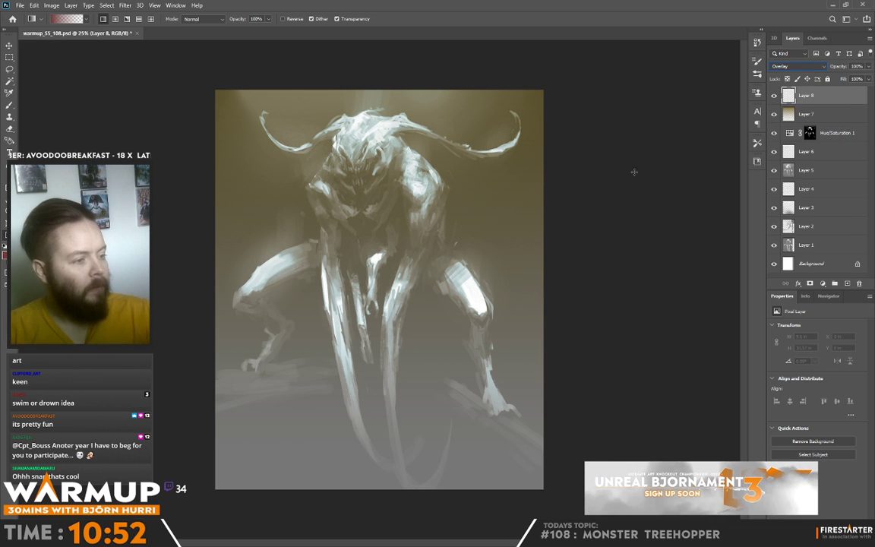
pyautogui.press('b')
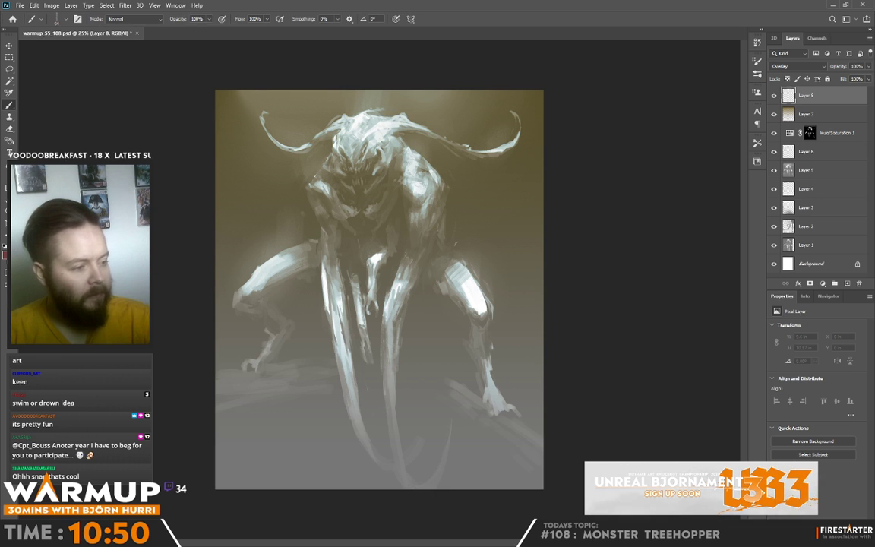
# - Choose the soft sketcher brush at 32 px and set the foreground to a more saturated red, #9c3232
pyautogui.rightClick(409, 124)
pyautogui.click(505, 302)
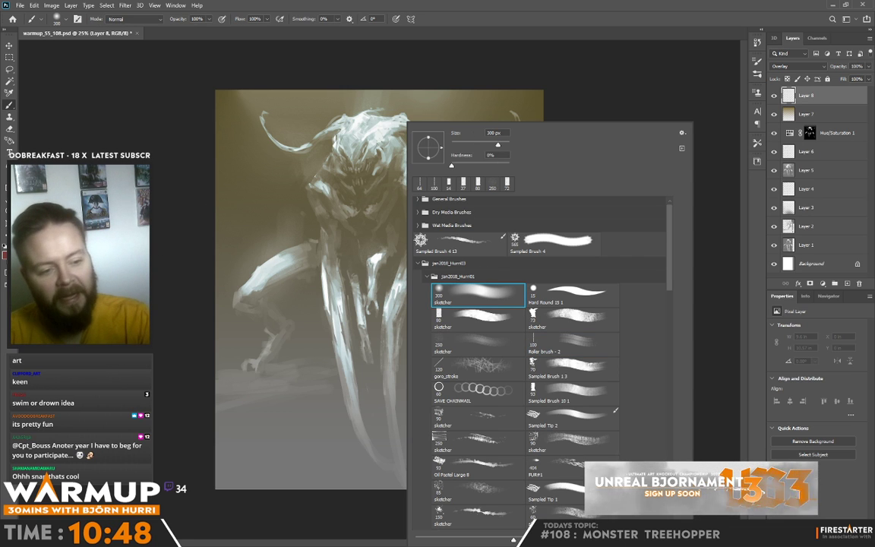
pyautogui.click(6, 254)
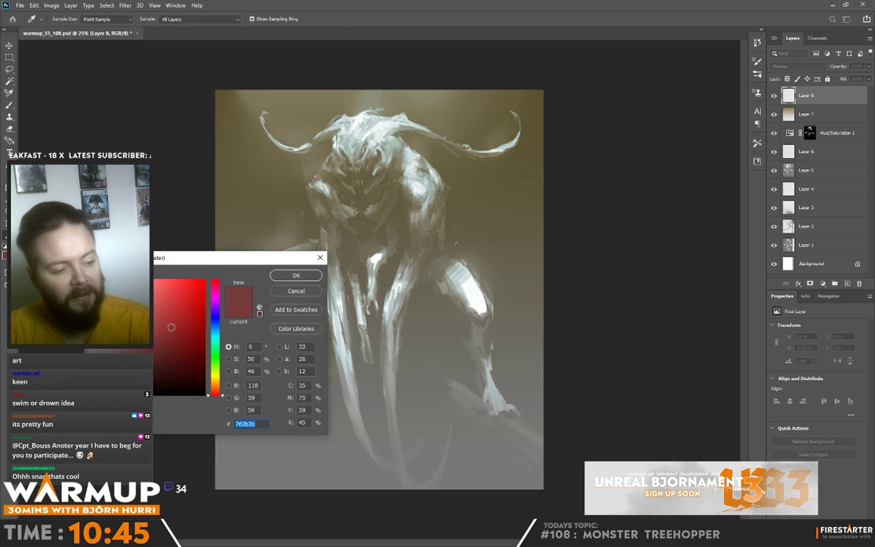
pyautogui.click(169, 325)
pyautogui.click(296, 279)
pyautogui.rightClick(372, 123)
pyautogui.click(424, 144)
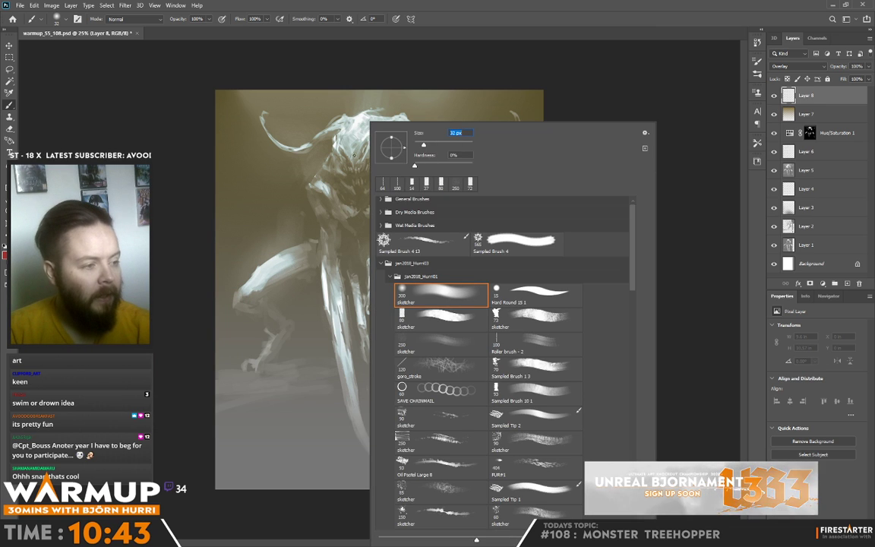
# - Paint red accents over the creature's face, both horns, hanging hands and knees
pyautogui.click(360, 158)
pyautogui.moveTo(357, 158)
pyautogui.mouseDown()
pyautogui.moveTo(343, 149)
pyautogui.moveTo(349, 169)
pyautogui.moveTo(375, 155)
pyautogui.moveTo(380, 164)
pyautogui.moveTo(342, 180)
pyautogui.mouseUp()
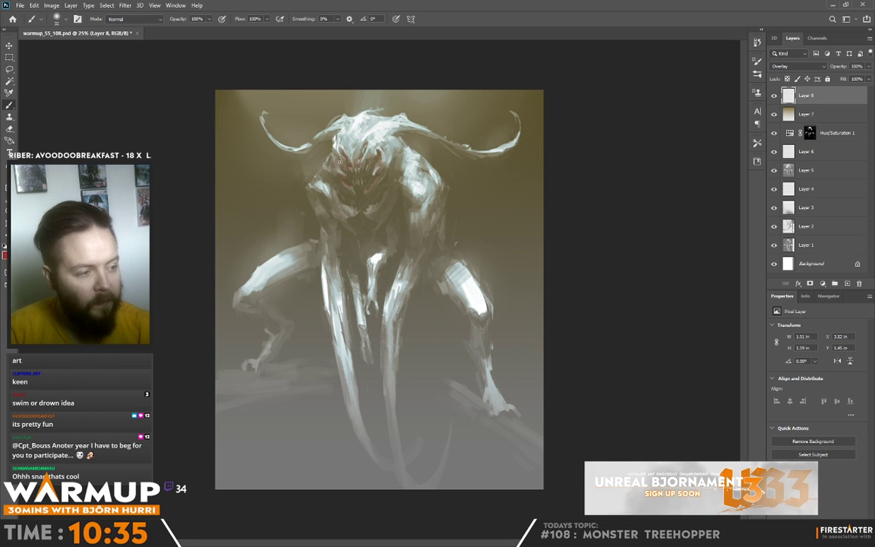
pyautogui.moveTo(338, 131)
pyautogui.mouseDown()
pyautogui.moveTo(319, 134)
pyautogui.moveTo(313, 147)
pyautogui.mouseUp()
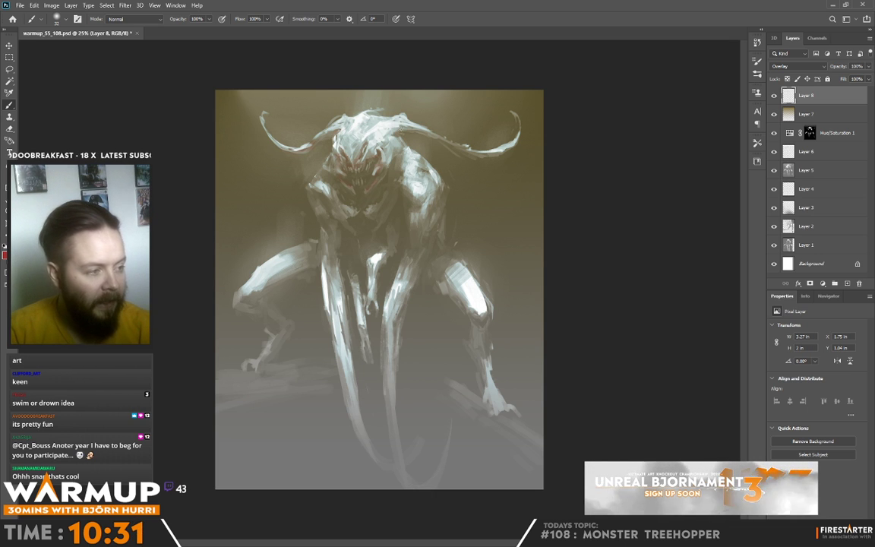
pyautogui.moveTo(445, 139)
pyautogui.mouseDown()
pyautogui.moveTo(498, 152)
pyautogui.moveTo(518, 138)
pyautogui.mouseUp()
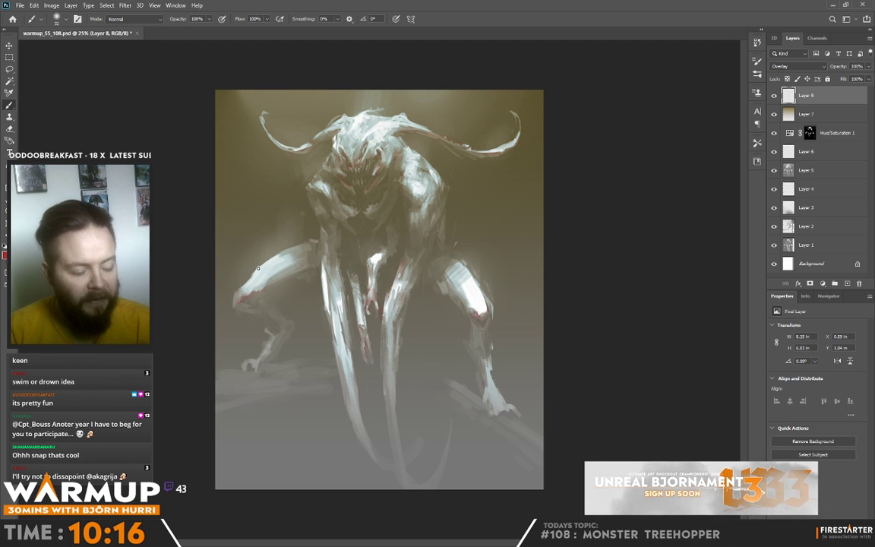
# - Glaze red over the knee of the left bent leg with a 100 px brush, then erase the excess with a soft sketcher eraser
pyautogui.rightClick(314, 212)
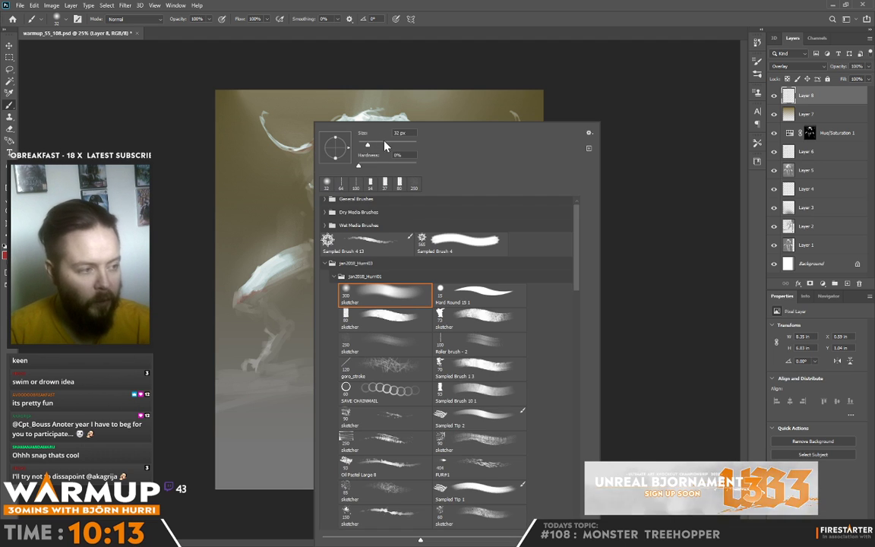
pyautogui.click(386, 144)
pyautogui.click(234, 253)
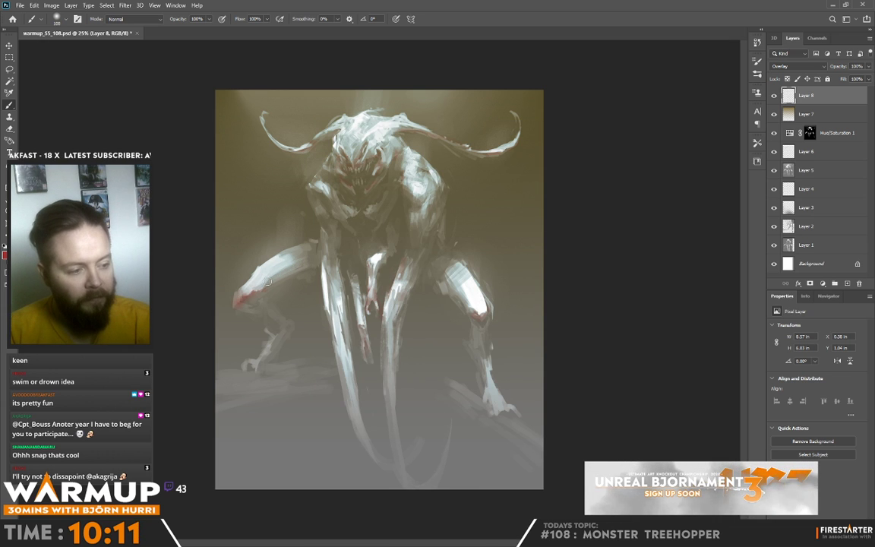
pyautogui.press('e')
pyautogui.rightClick(260, 290)
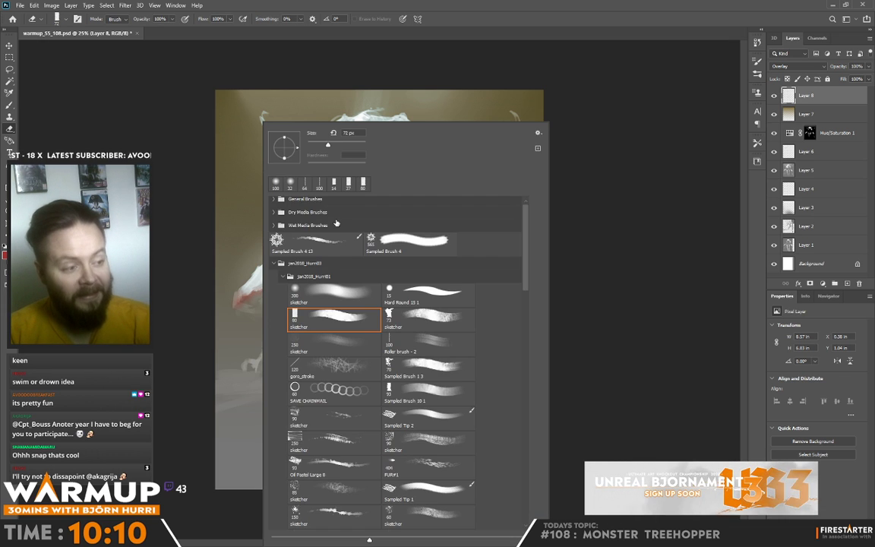
pyautogui.click(366, 297)
pyautogui.click(250, 315)
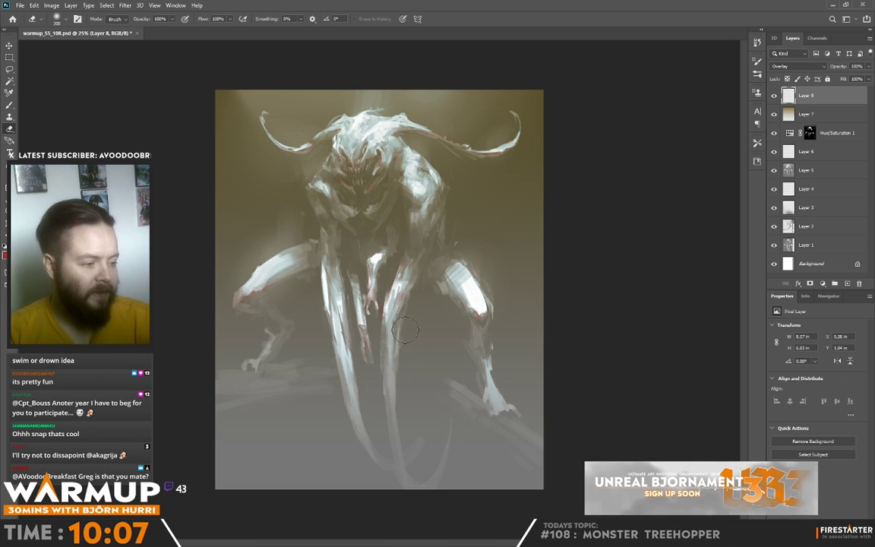
# - Glaze red over the forehead and right horn, erasing spill between strokes, and reduce the brush to 34 px for finer touches
pyautogui.press('b')
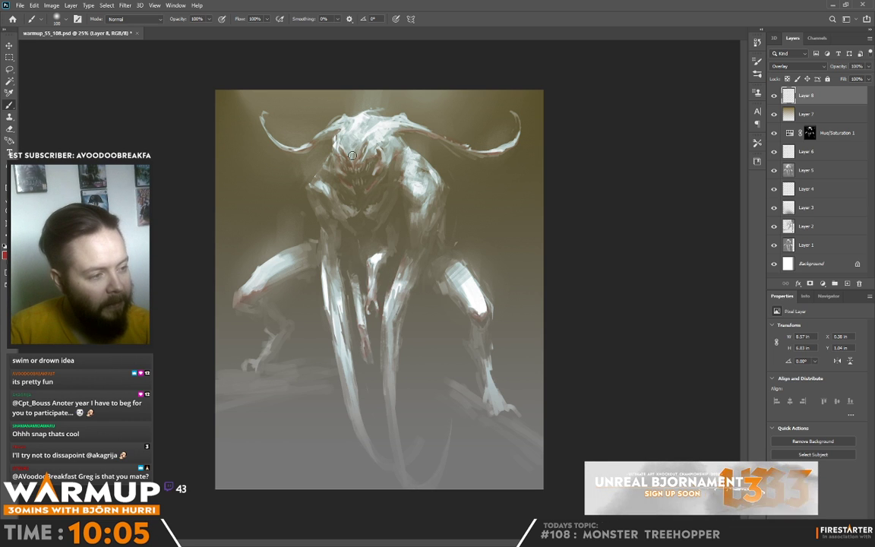
pyautogui.moveTo(357, 132); pyautogui.dragTo(347, 123)
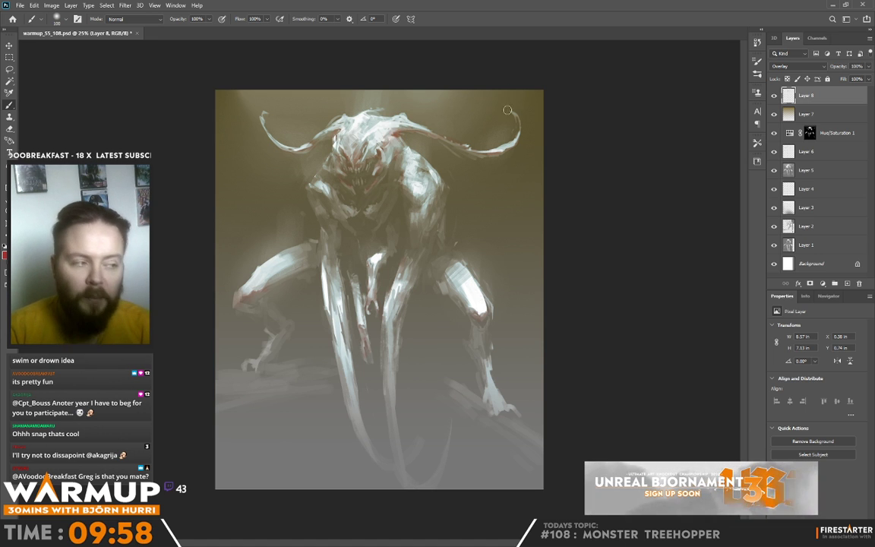
pyautogui.press('e')
pyautogui.press('b')
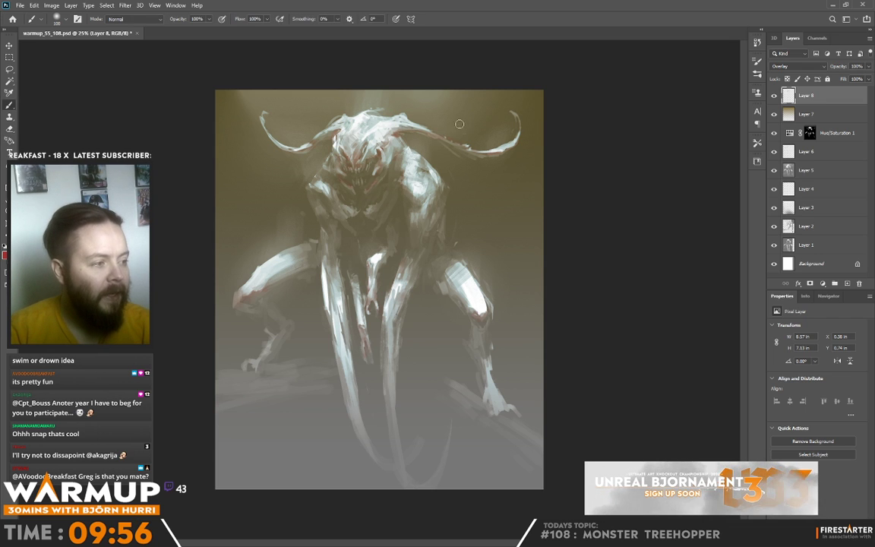
pyautogui.press('e')
pyautogui.press('b')
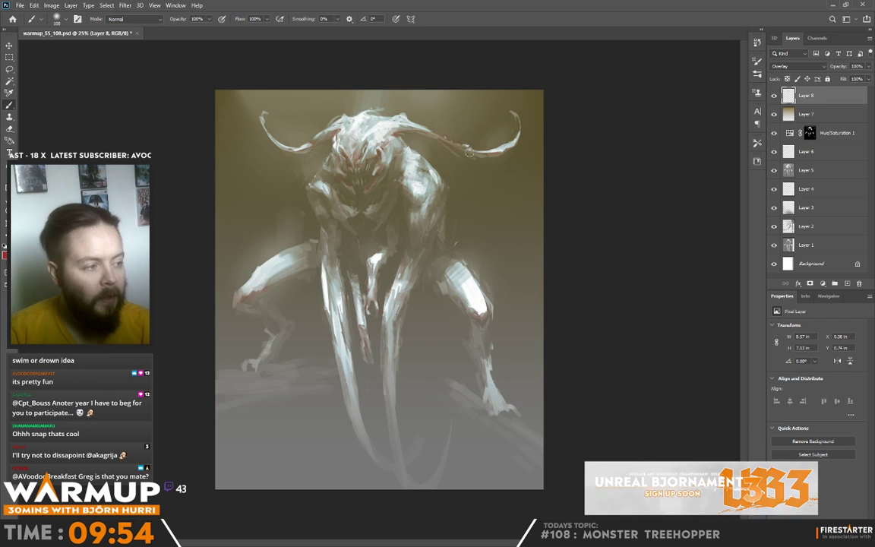
pyautogui.press('e')
pyautogui.press('b')
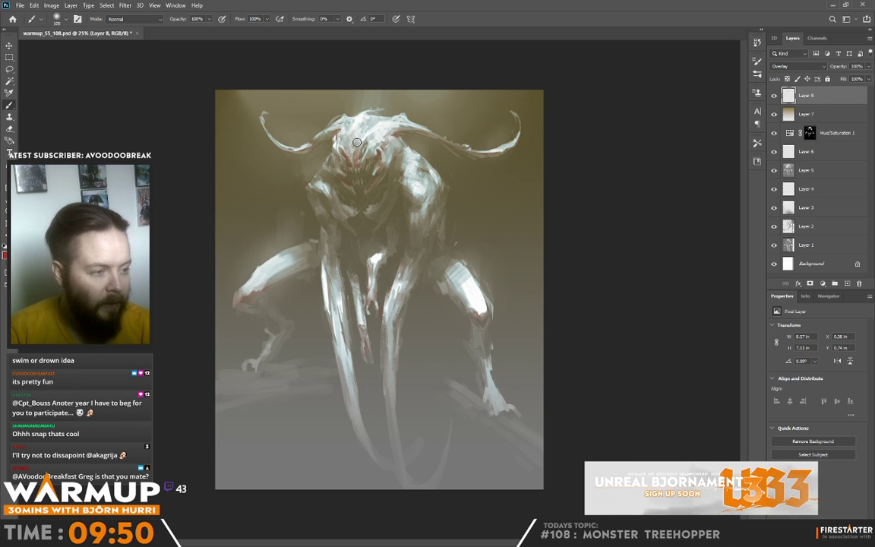
pyautogui.rightClick(324, 126)
pyautogui.click(327, 138)
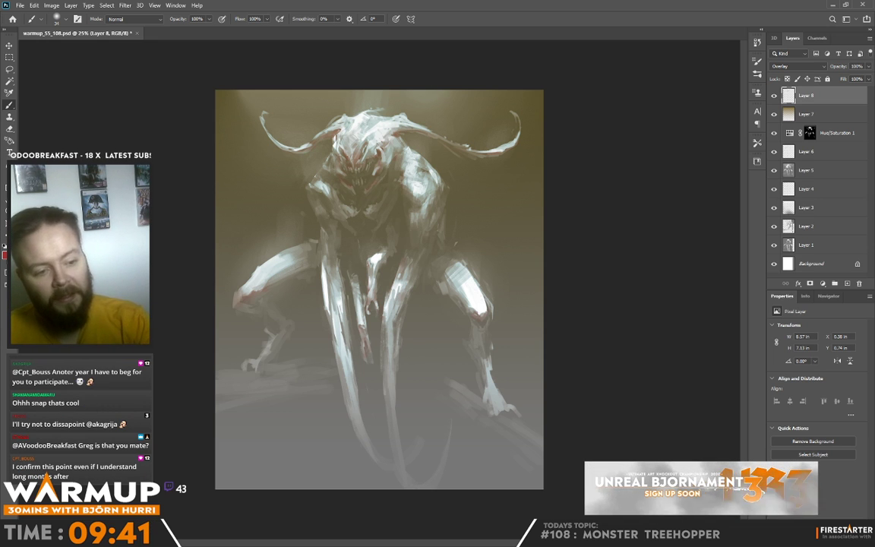
# - Add another new layer above the red accents and set its blending mode to Overlay
pyautogui.hotkey('ctrl', 'shift', 'alt', 'n')
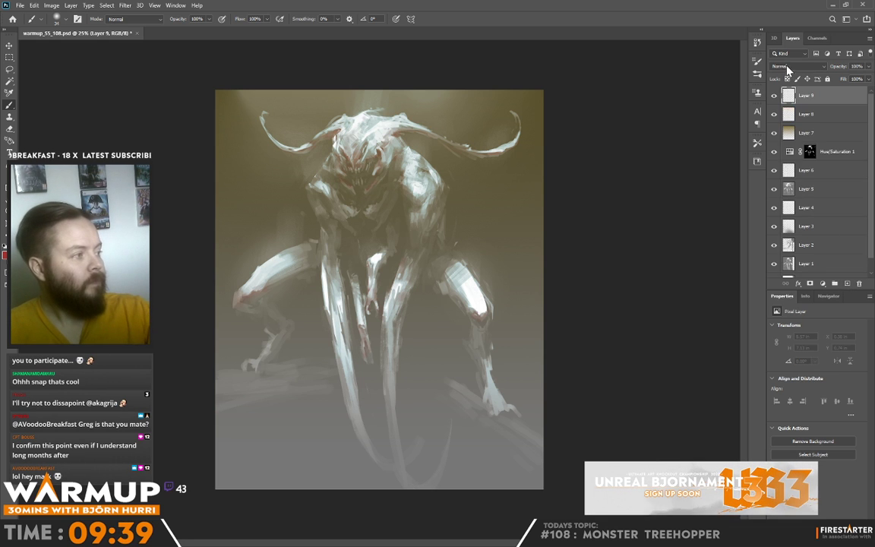
pyautogui.click(797, 66)
pyautogui.click(780, 177)
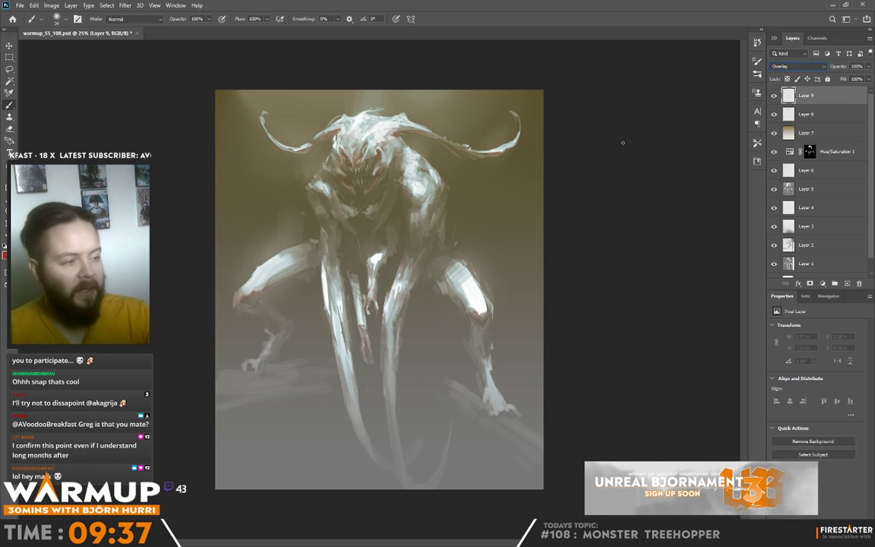
# - Change the foreground colour to yellow-green and enlarge the soft brush to 149 px
pyautogui.press('i')
pyautogui.click(6, 253)
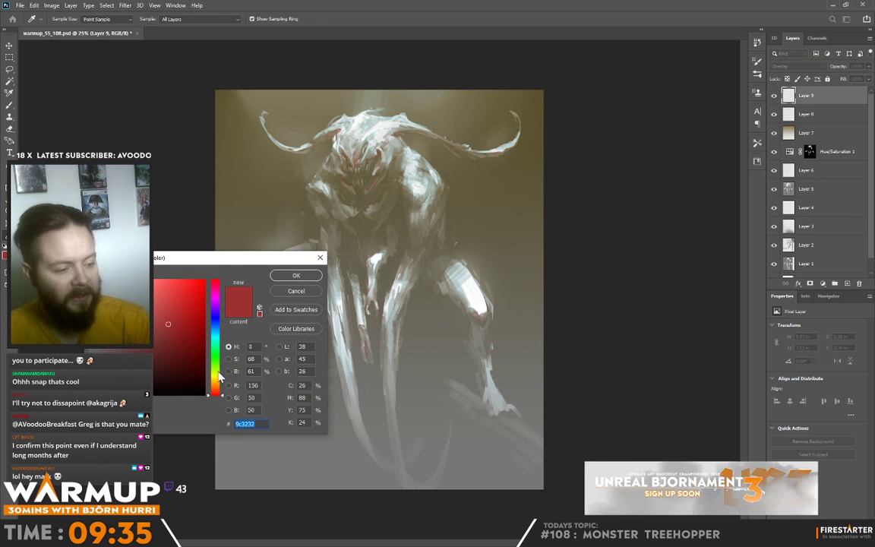
pyautogui.click(218, 372)
pyautogui.click(278, 276)
pyautogui.rightClick(355, 182)
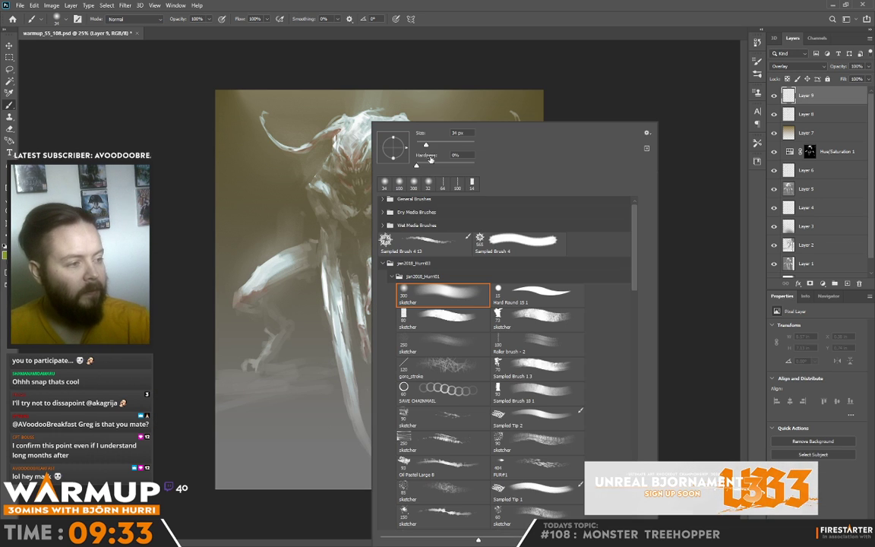
pyautogui.moveTo(427, 147); pyautogui.dragTo(456, 148)
pyautogui.click(356, 129)
# - Glaze yellow-green over the creature's head, shoulders, long arms and both lower legs
pyautogui.moveTo(355, 129)
pyautogui.mouseDown()
pyautogui.moveTo(349, 149)
pyautogui.moveTo(343, 117)
pyautogui.moveTo(337, 134)
pyautogui.mouseUp()
pyautogui.moveTo(403, 160); pyautogui.dragTo(418, 225)
pyautogui.moveTo(304, 187); pyautogui.dragTo(332, 245)
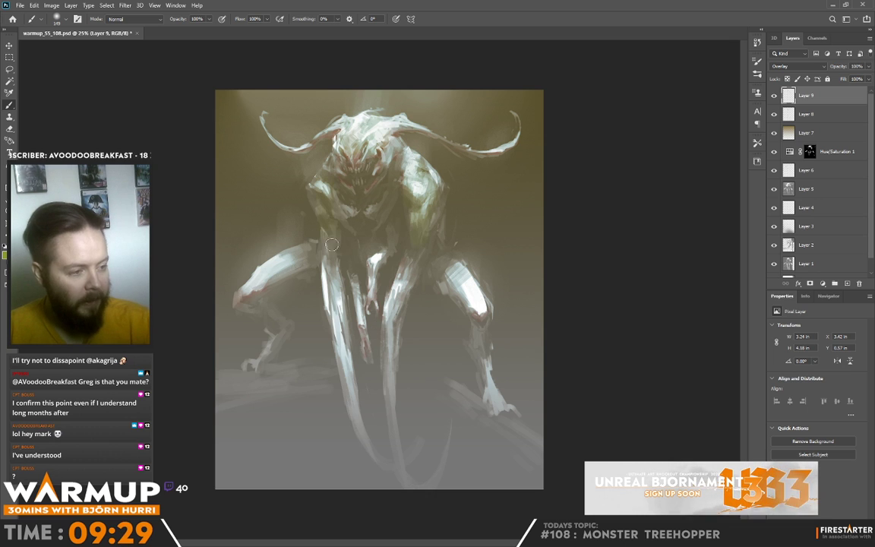
pyautogui.moveTo(339, 335); pyautogui.dragTo(360, 370)
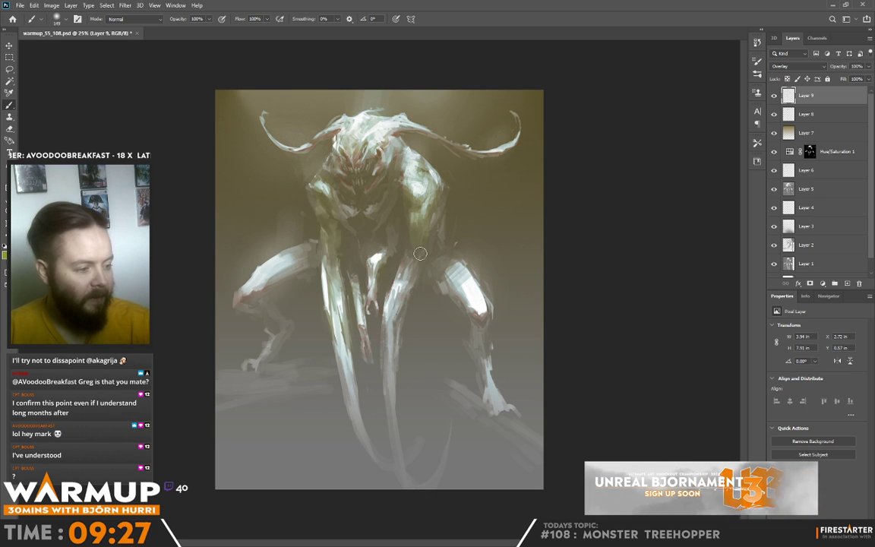
pyautogui.moveTo(483, 314)
pyautogui.mouseDown()
pyautogui.moveTo(488, 380)
pyautogui.moveTo(503, 413)
pyautogui.mouseUp()
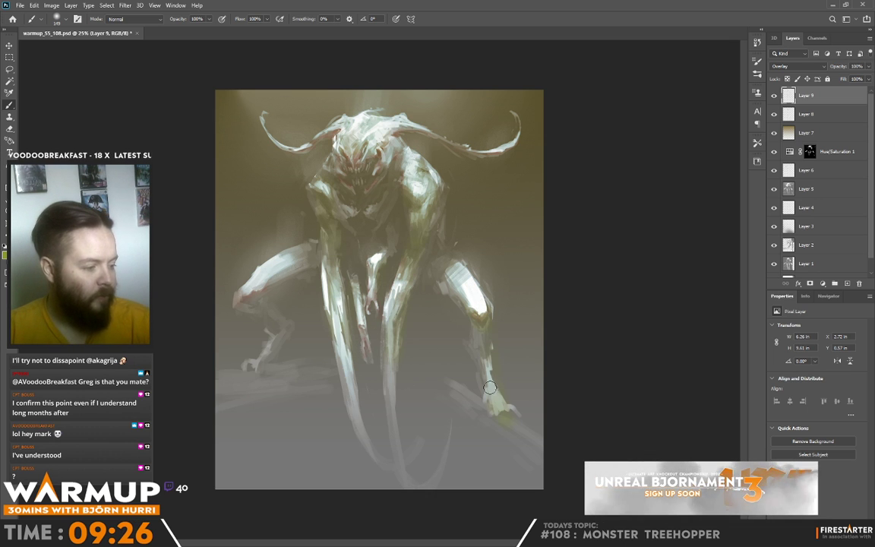
pyautogui.moveTo(270, 310); pyautogui.dragTo(260, 361)
# - Erase the excess green around the left lower leg and glaze green along the left thigh
pyautogui.press('e')
pyautogui.moveTo(258, 282); pyautogui.dragTo(253, 342)
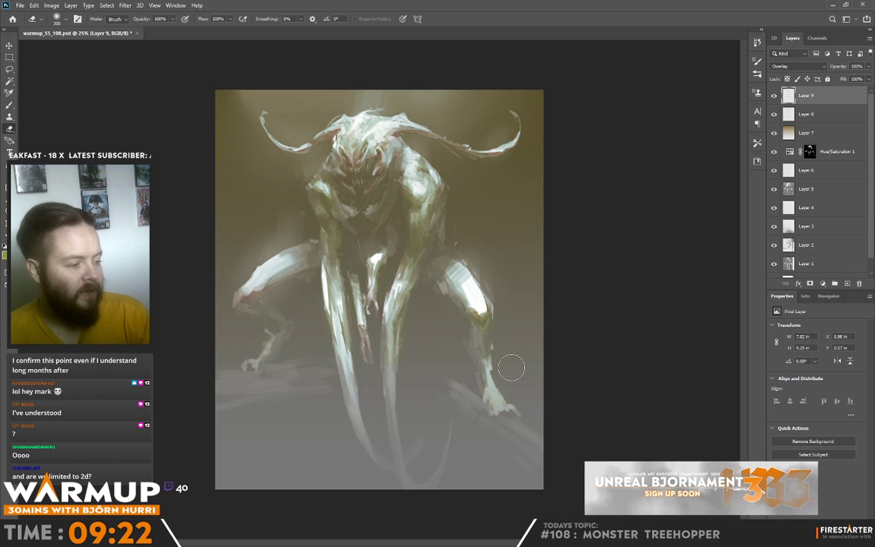
pyautogui.press('b')
pyautogui.moveTo(237, 295); pyautogui.dragTo(323, 249)
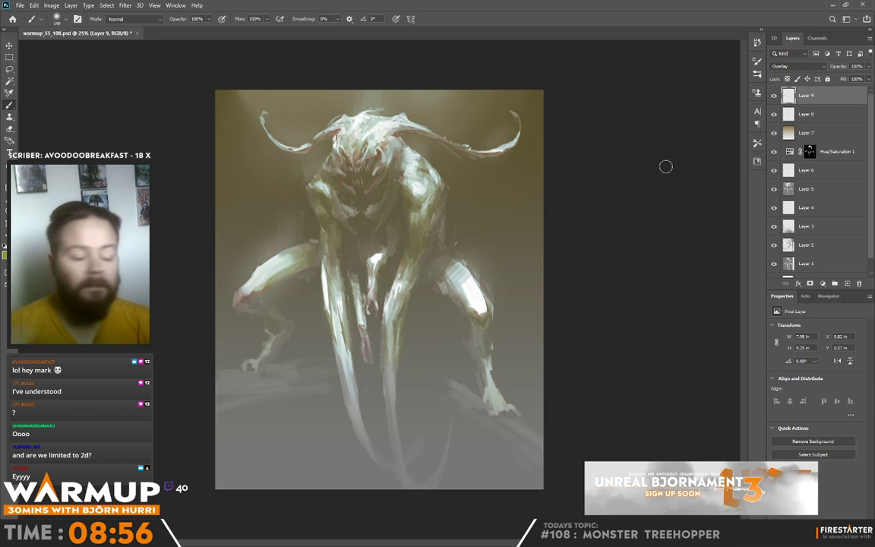
# - Add a Brightness/Contrast adjustment layer in Luminosity mode with contrast 83 and brightness -12, then compare the painting with and without it
pyautogui.click(823, 282)
pyautogui.click(827, 323)
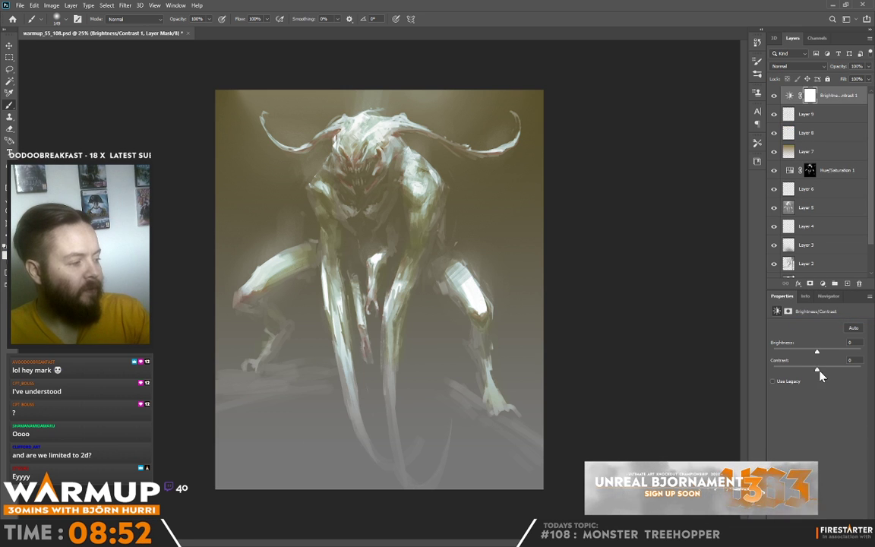
pyautogui.moveTo(819, 370); pyautogui.dragTo(854, 370)
pyautogui.click(798, 66)
pyautogui.click(788, 282)
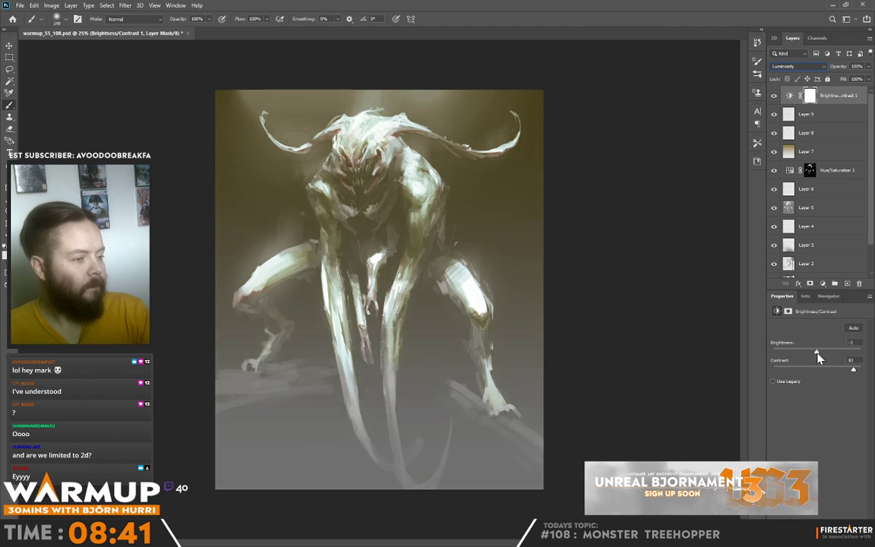
pyautogui.moveTo(818, 354)
pyautogui.mouseDown()
pyautogui.moveTo(790, 355)
pyautogui.moveTo(815, 355)
pyautogui.mouseUp()
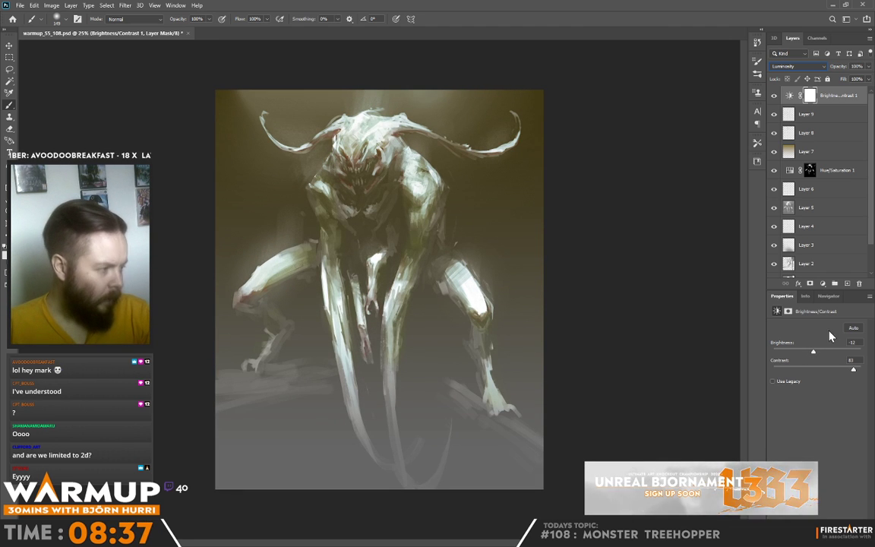
pyautogui.click(774, 96)
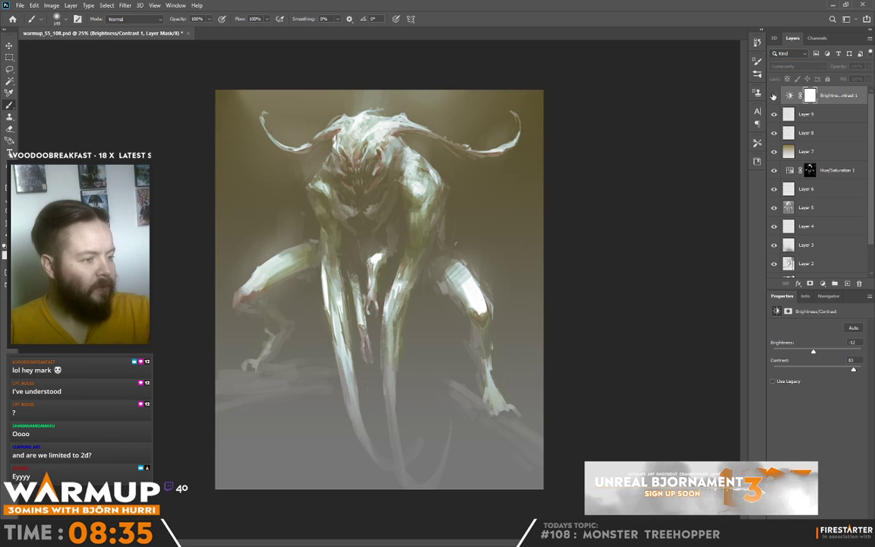
pyautogui.click(774, 96)
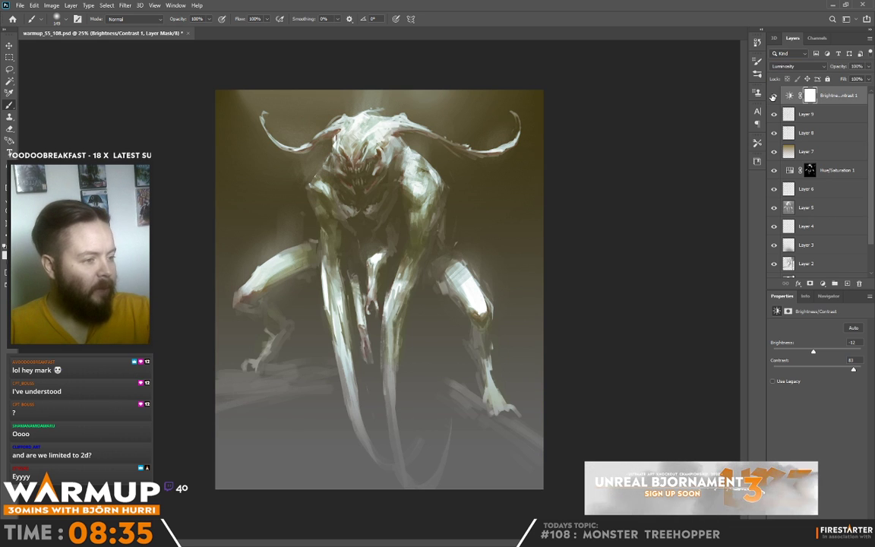
# - Add a Curves adjustment layer above the contrast adjustment and reshape its blue channel curve
pyautogui.click(823, 283)
pyautogui.click(817, 337)
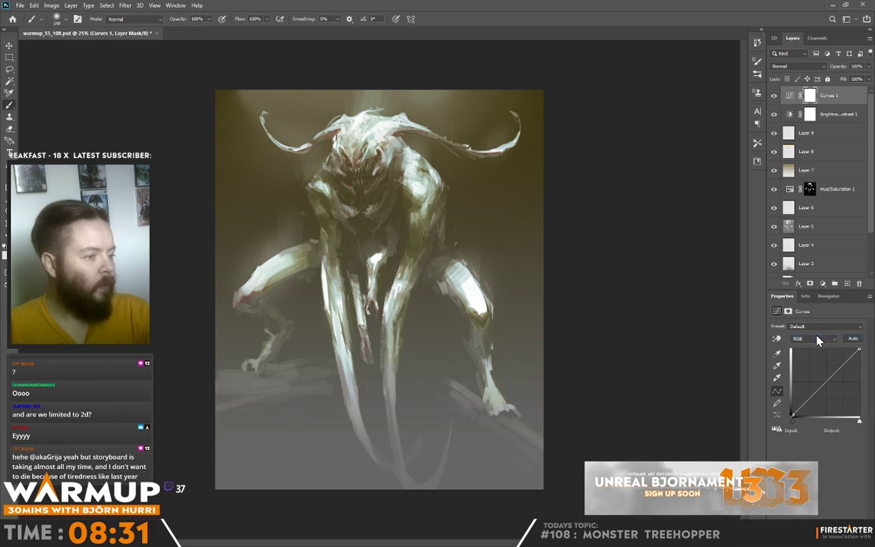
pyautogui.click(812, 339)
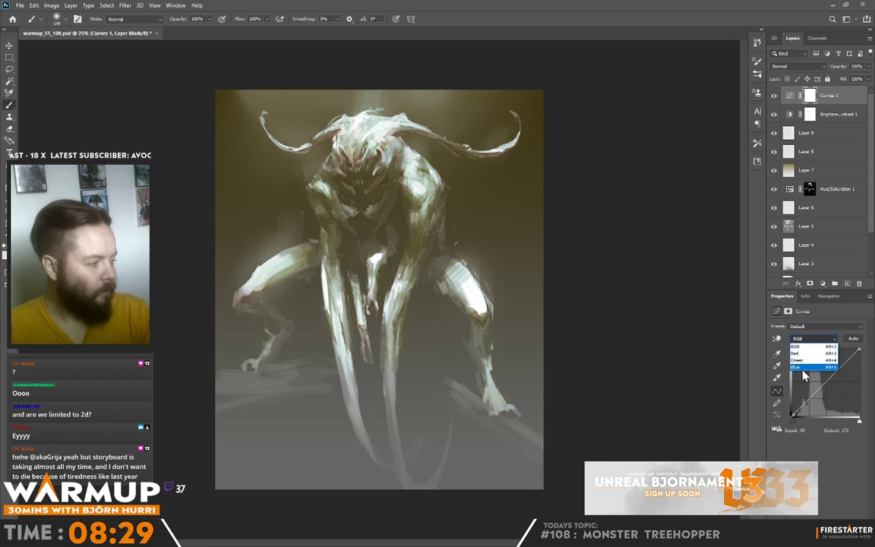
pyautogui.click(802, 370)
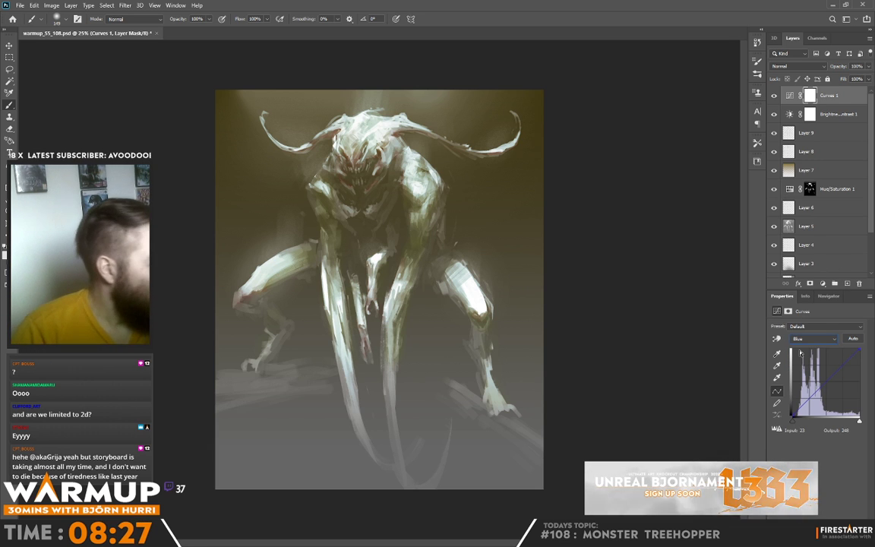
pyautogui.moveTo(811, 397)
pyautogui.mouseDown()
pyautogui.moveTo(838, 366)
pyautogui.moveTo(814, 397)
pyautogui.moveTo(839, 376)
pyautogui.moveTo(816, 389)
pyautogui.mouseUp()
# - Reshape the green and red channel curves of the Curves adjustment, then compare the painting with and without it
pyautogui.click(813, 340)
pyautogui.click(805, 361)
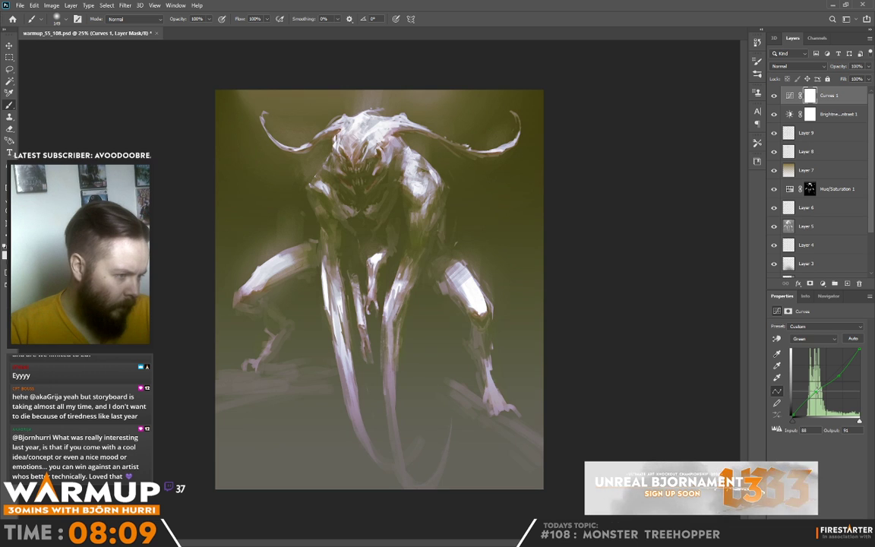
pyautogui.click(813, 338)
pyautogui.click(812, 351)
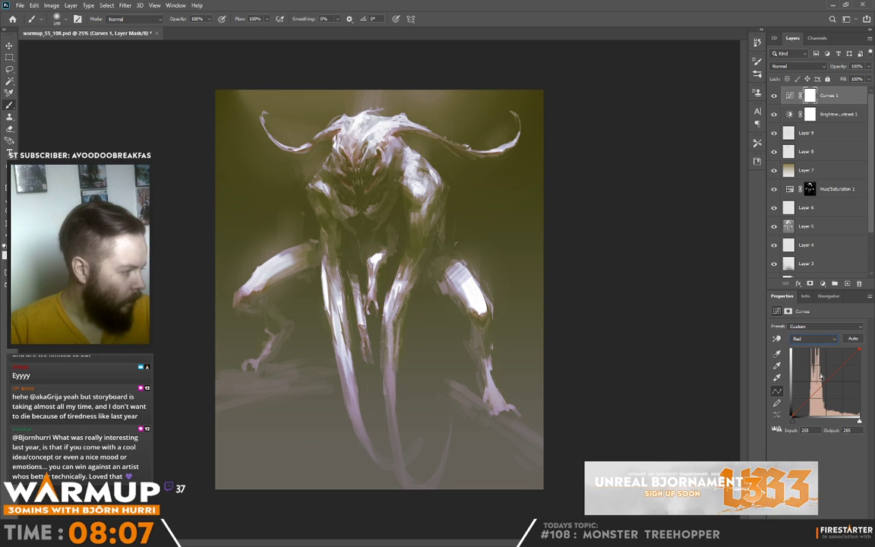
pyautogui.moveTo(820, 387)
pyautogui.mouseDown()
pyautogui.moveTo(821, 395)
pyautogui.moveTo(836, 374)
pyautogui.mouseUp()
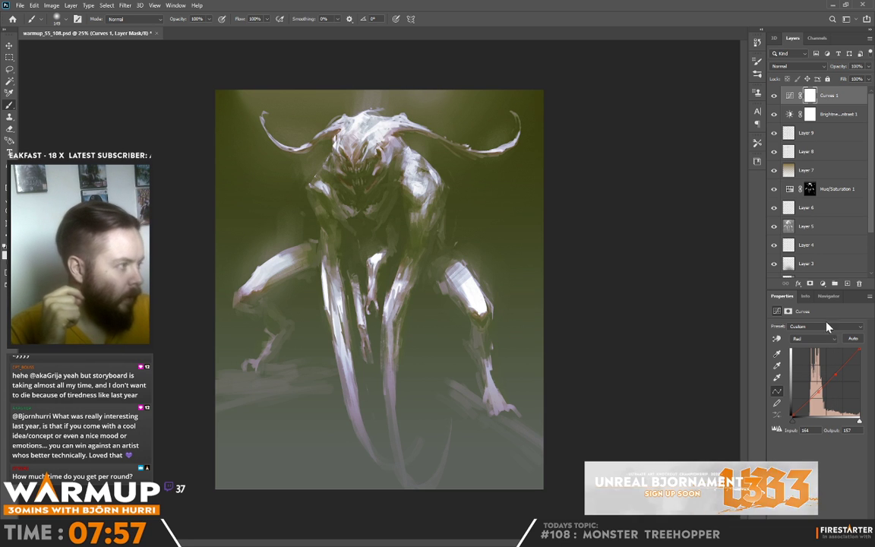
pyautogui.click(774, 96)
pyautogui.click(774, 95)
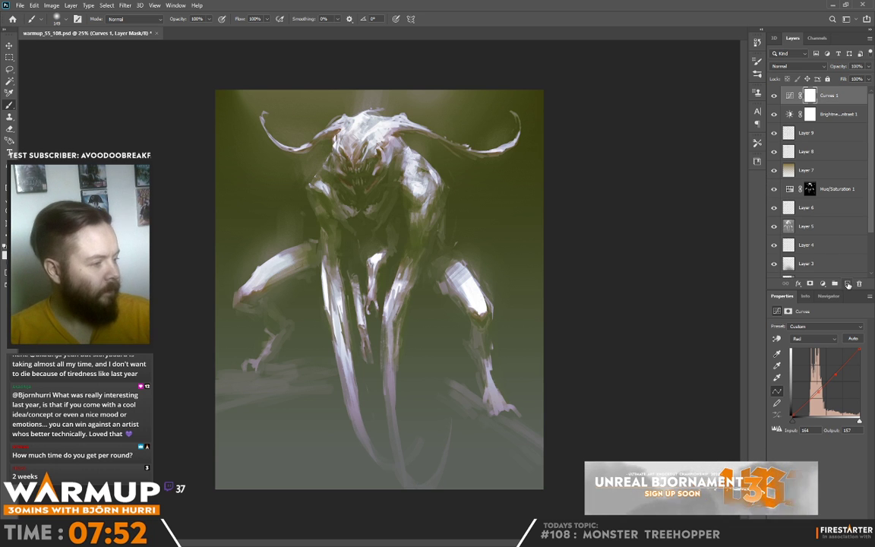
# - Add a new layer in Color Dodge mode above the Curves adjustment and choose a teal-blue foreground colour
pyautogui.click(848, 284)
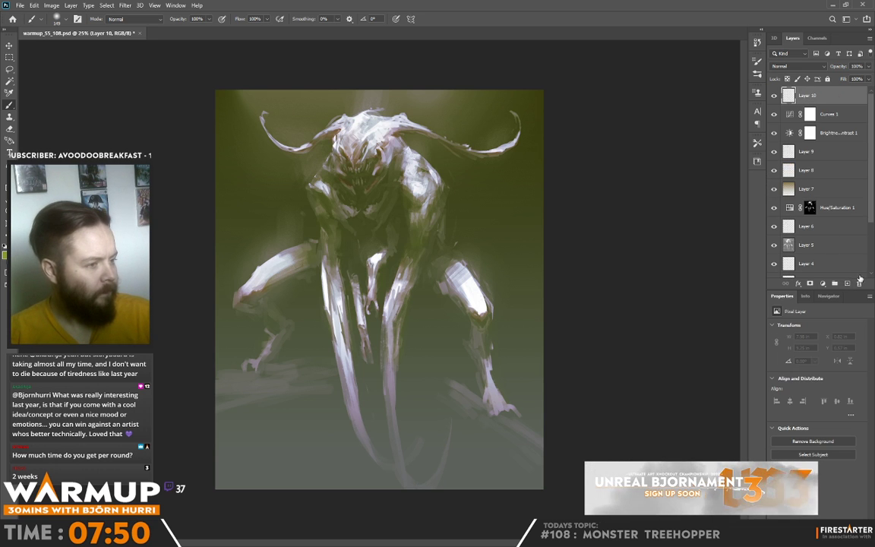
pyautogui.click(798, 67)
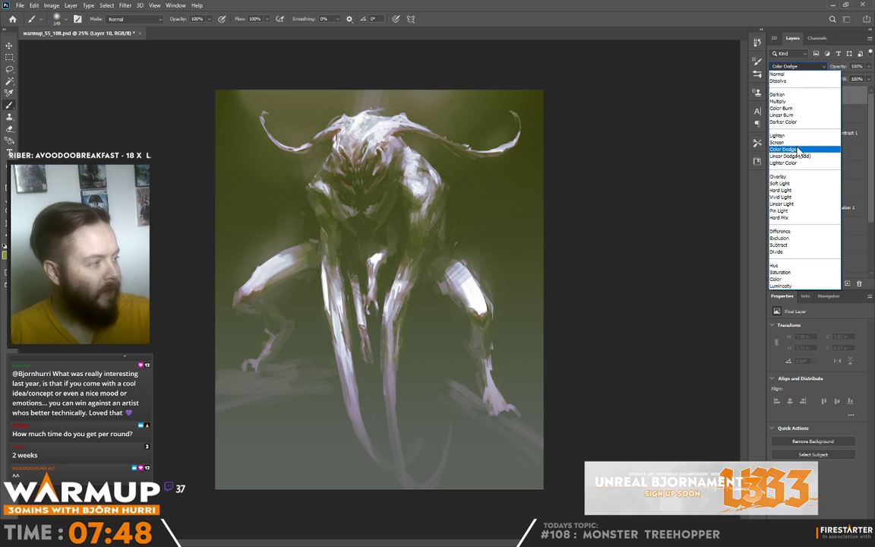
pyautogui.click(722, 133)
pyautogui.click(4, 255)
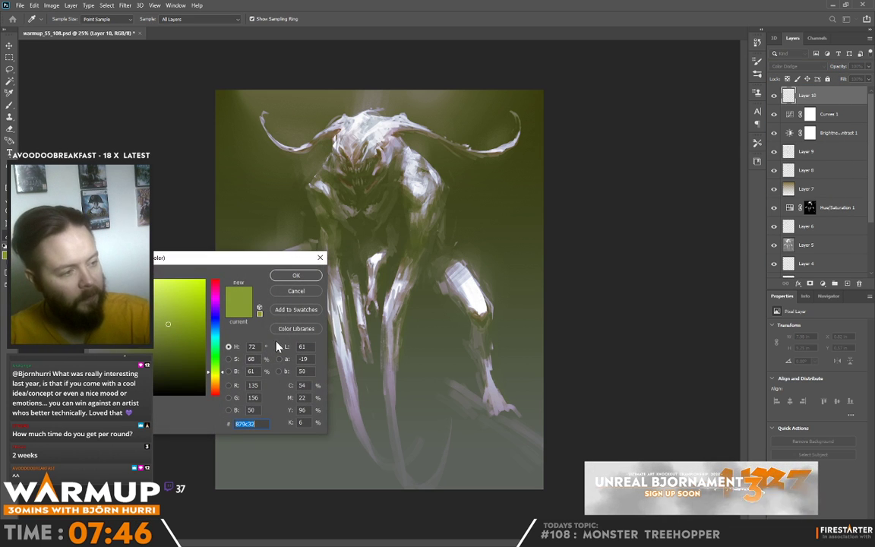
pyautogui.click(215, 333)
pyautogui.click(292, 276)
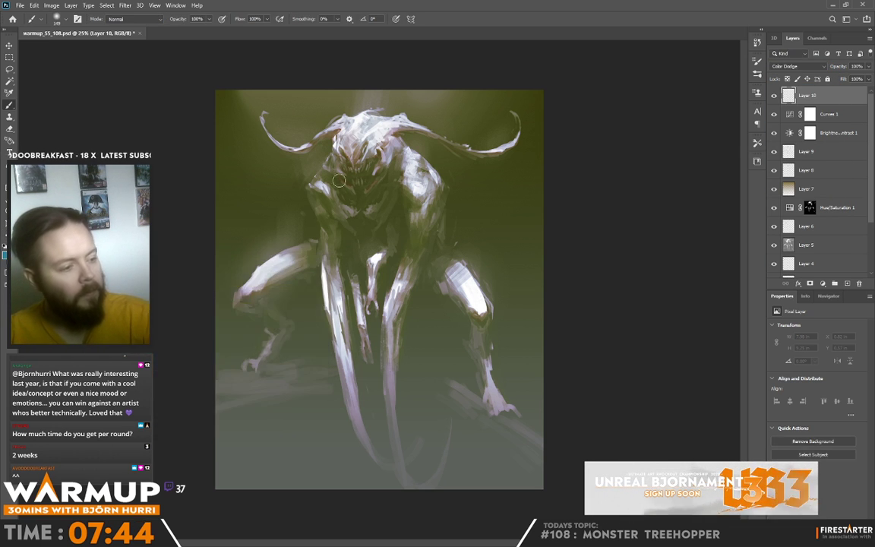
# - Glaze a soft teal glow over the creature with 2520 px and 306 px soft brushes, including around the legs and hanging arms
pyautogui.rightClick(343, 208)
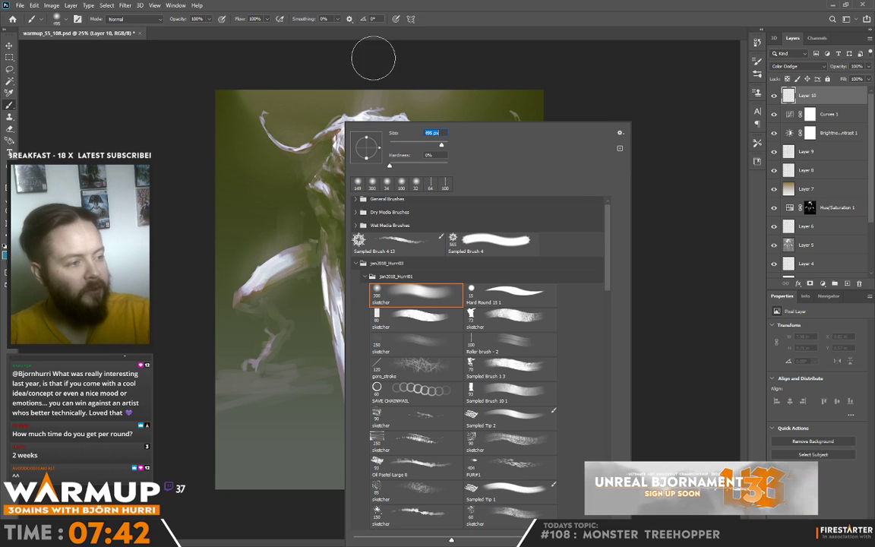
pyautogui.moveTo(426, 144); pyautogui.dragTo(446, 149)
pyautogui.press('Return')
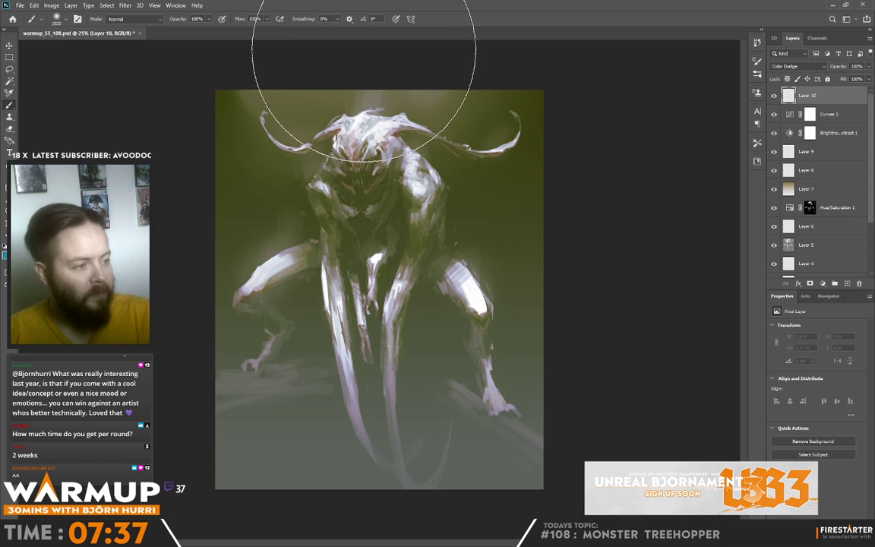
pyautogui.rightClick(456, 120)
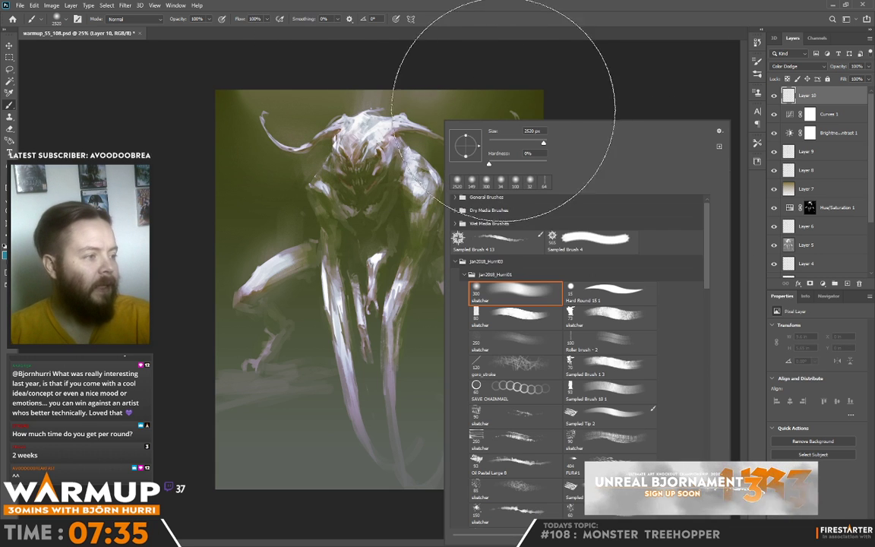
pyautogui.press('Return')
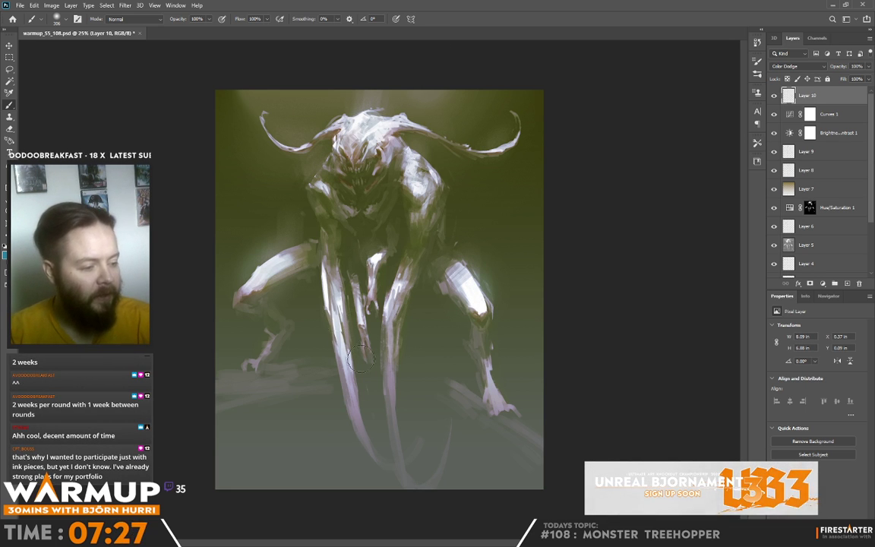
pyautogui.click(360, 318)
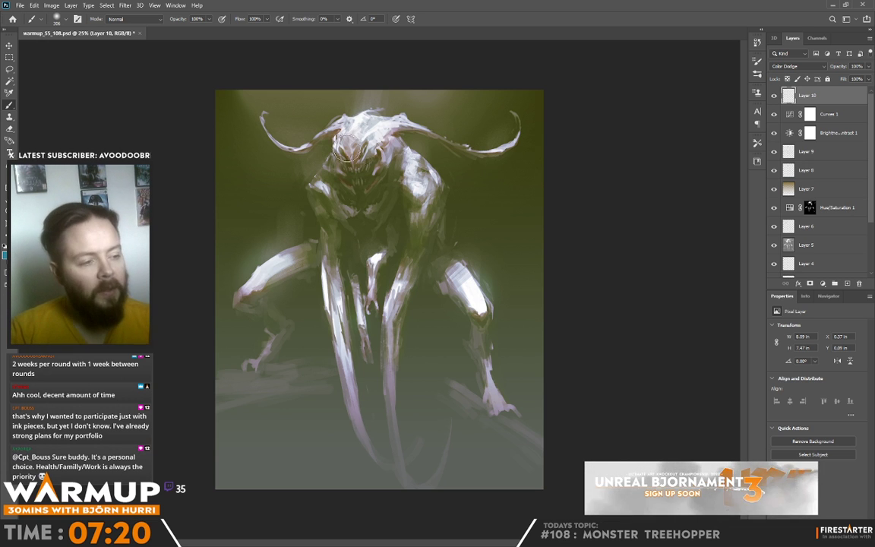
# - Add finer teal highlights to the horn, head and teeth using 44 px and 12 px soft brushes
pyautogui.rightClick(392, 150)
pyautogui.click(386, 144)
pyautogui.click(285, 143)
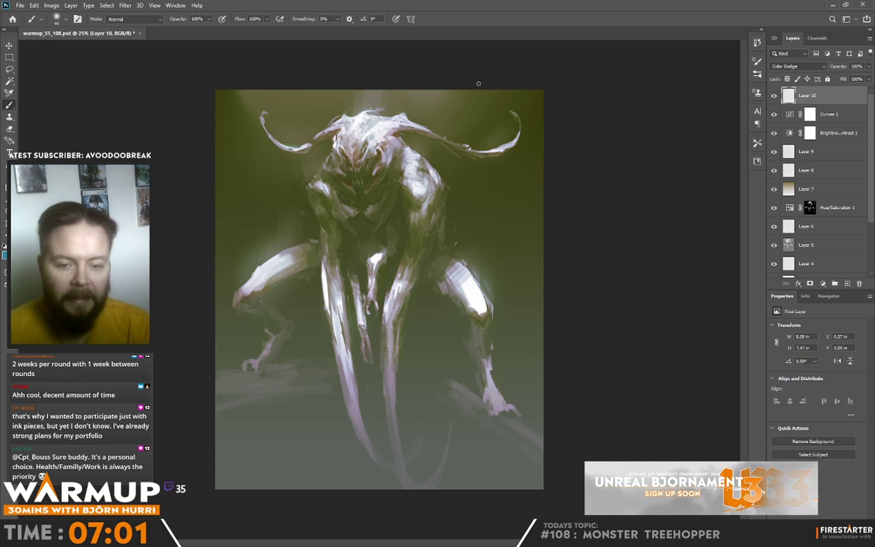
pyautogui.rightClick(376, 128)
pyautogui.click(364, 150)
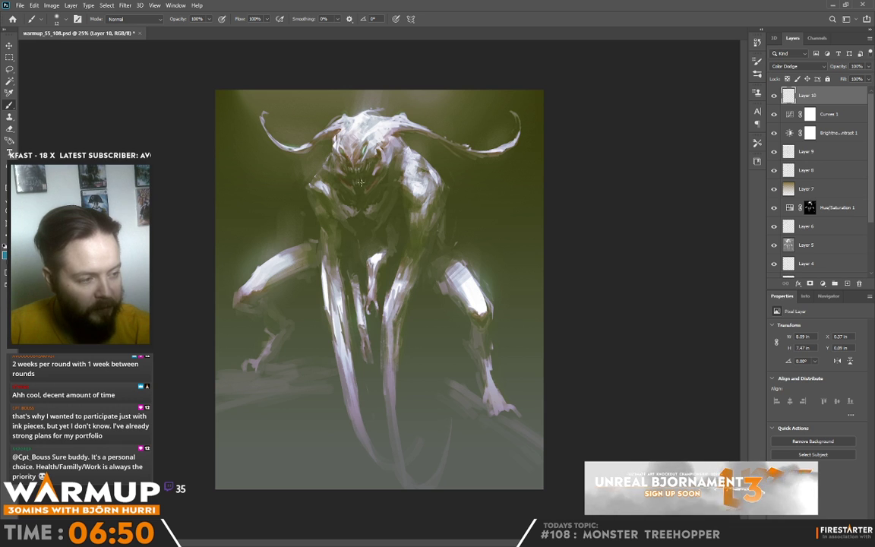
# - Choose a red foreground colour and paint thin red accents around the creature's mouth and face
pyautogui.press('i')
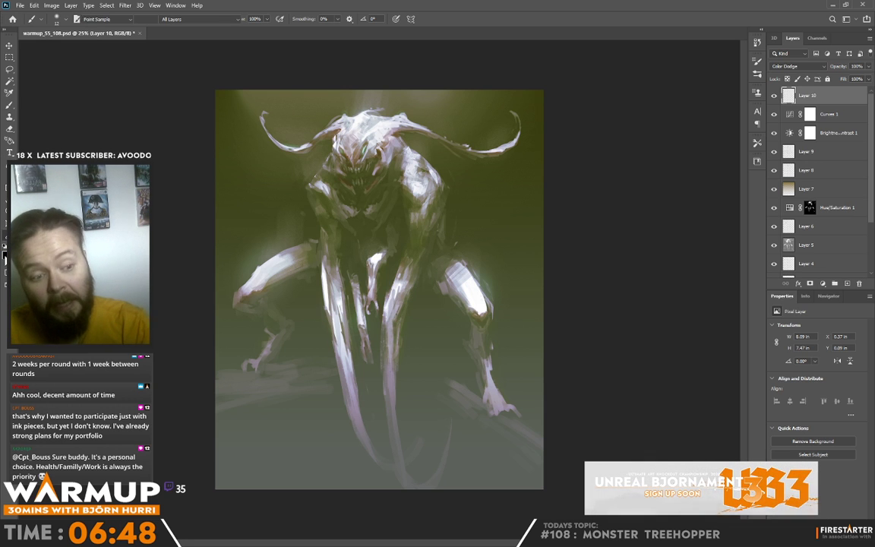
pyautogui.click(5, 256)
pyautogui.click(166, 323)
pyautogui.click(293, 277)
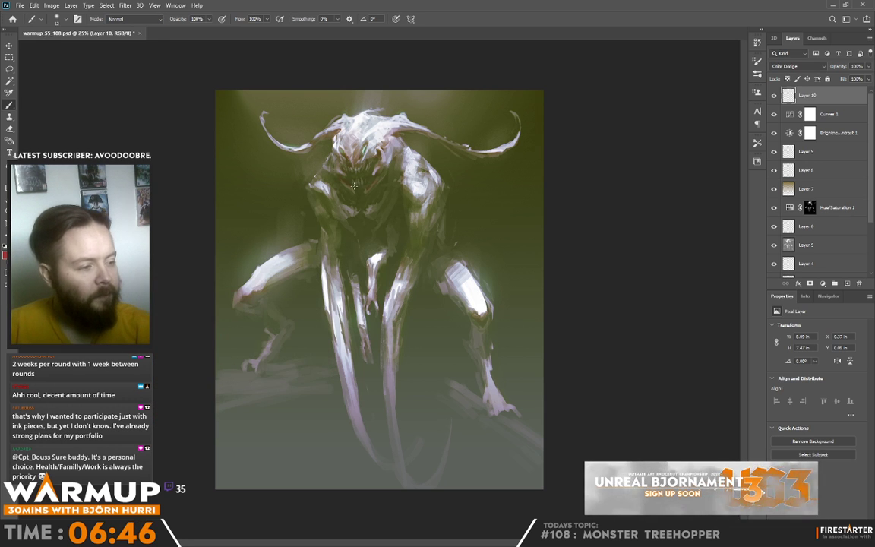
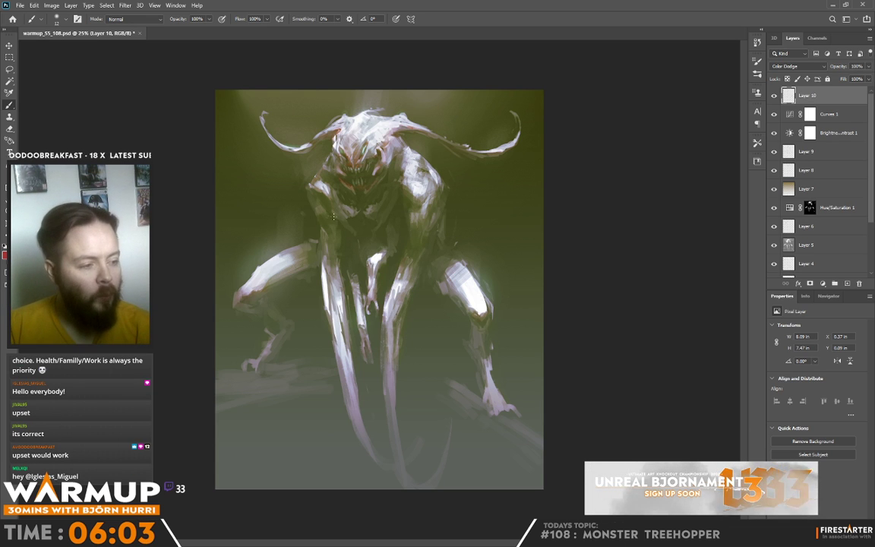
# - Paint red accents over the chest, arms, legs and right horn with a 47 px soft brush, erasing the excess
pyautogui.rightClick(385, 126)
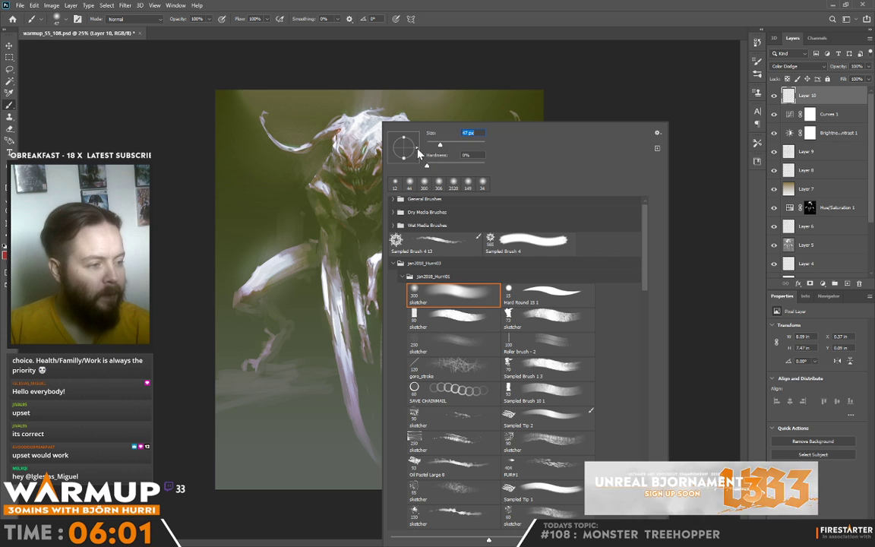
pyautogui.click(355, 213)
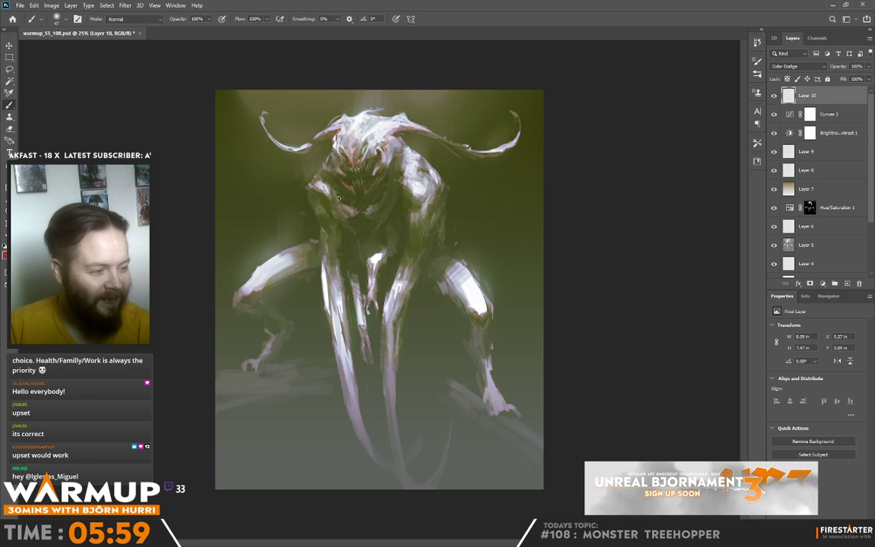
pyautogui.press('e')
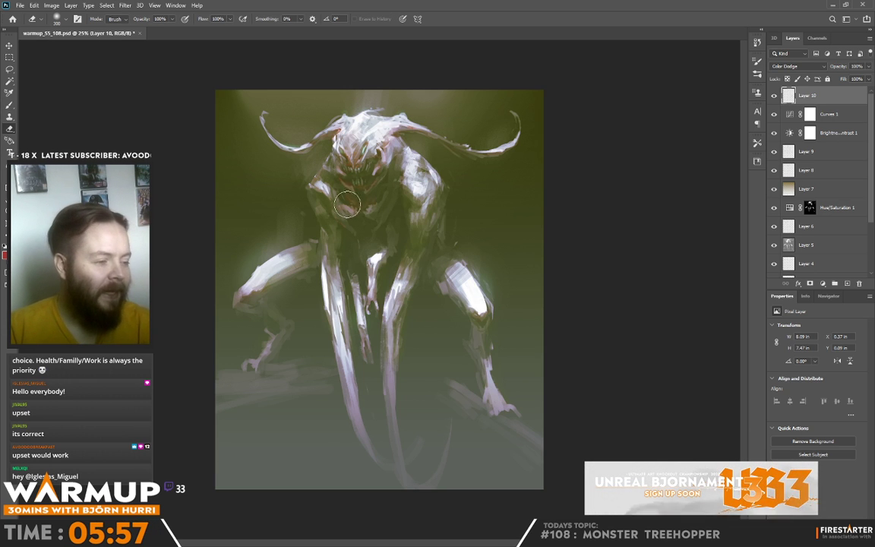
pyautogui.press('b')
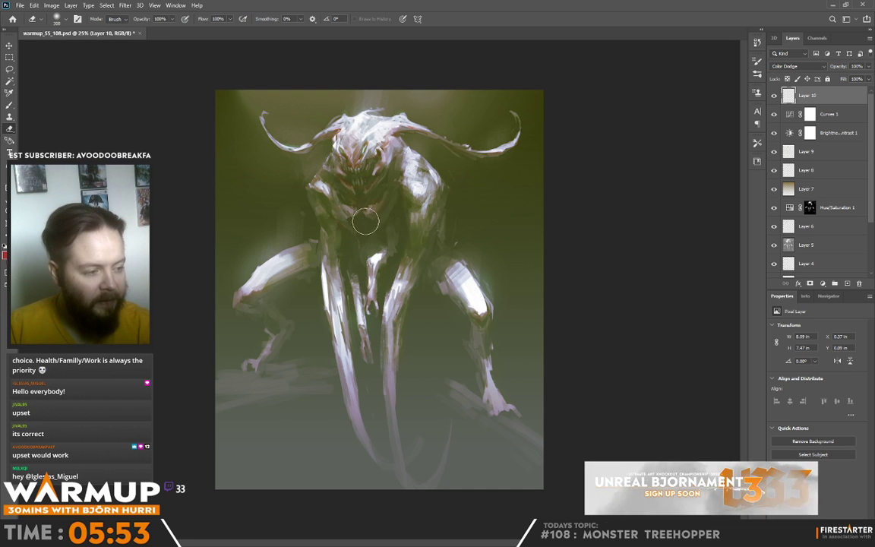
pyautogui.press('b')
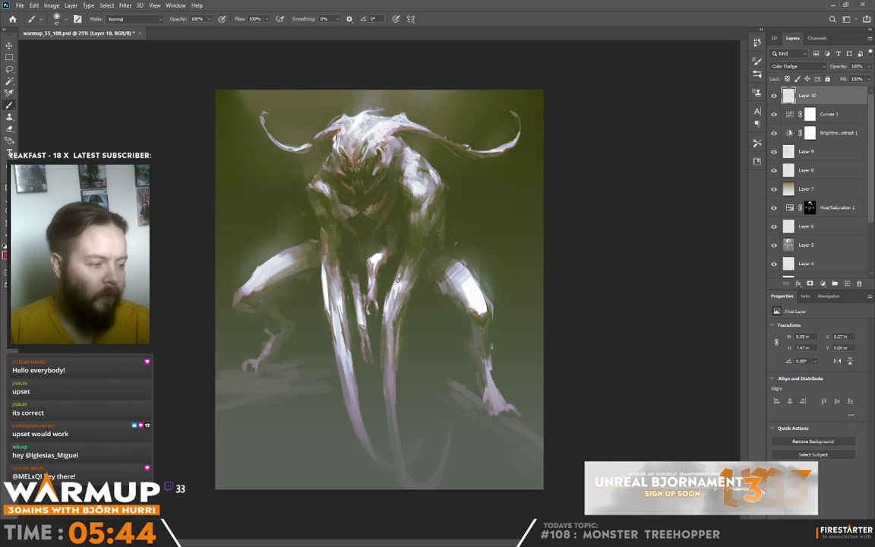
pyautogui.press('e')
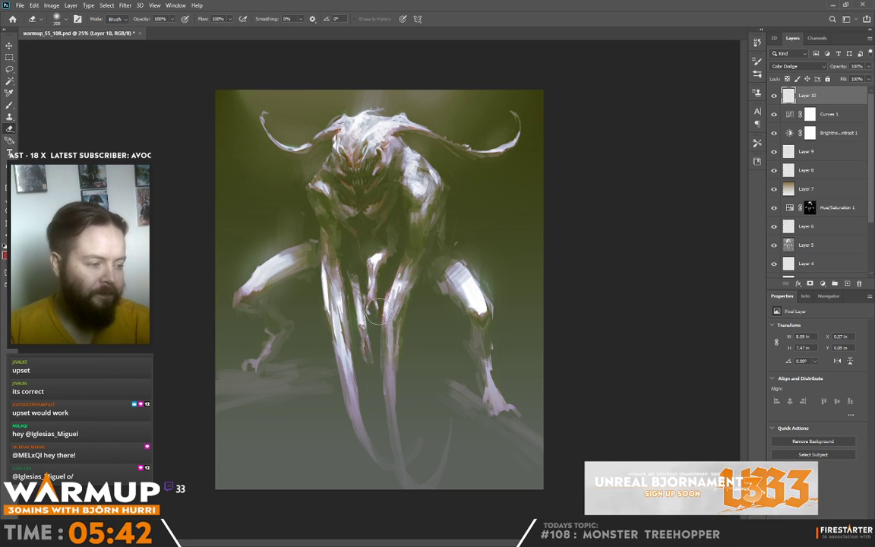
pyautogui.press('b')
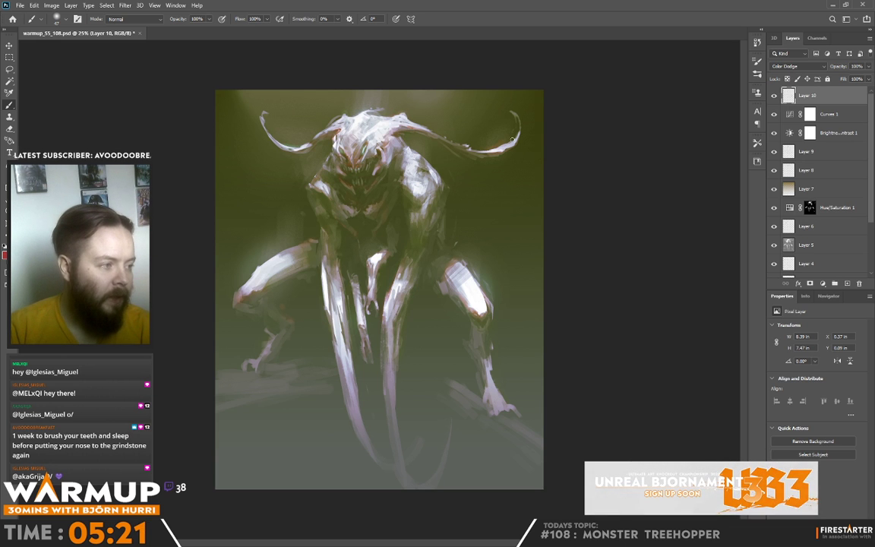
# - Glaze a soft red glow over the upper background above the head with 511 px and 2874 px brushes
pyautogui.rightClick(401, 152)
pyautogui.click(497, 143)
pyautogui.moveTo(354, 93); pyautogui.dragTo(376, 104)
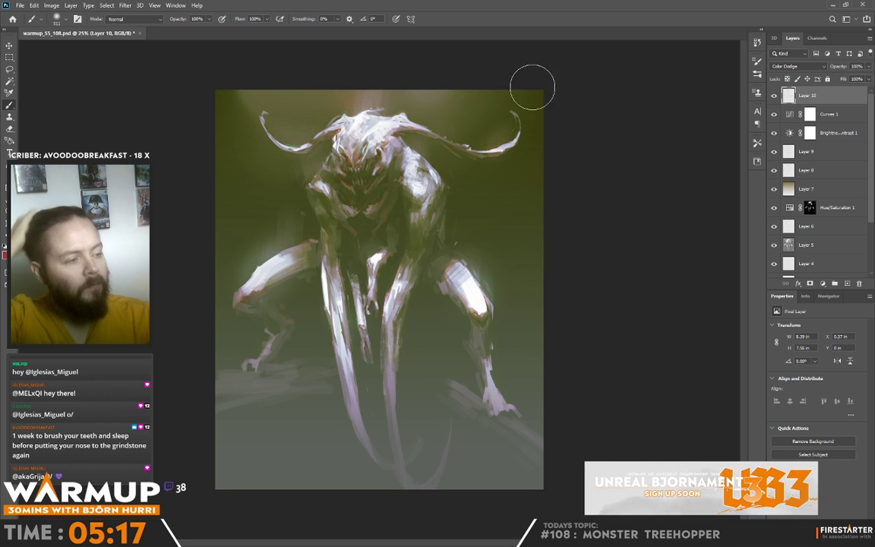
pyautogui.rightClick(391, 100)
pyautogui.moveTo(299, 101); pyautogui.dragTo(292, 80)
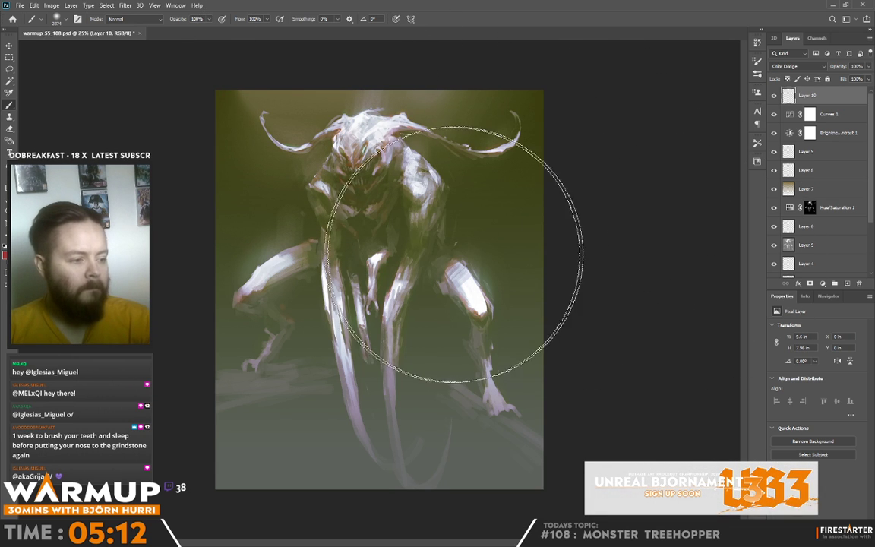
# - Add a new Normal layer on top and switch to a small Oil Pastel Large brush for detailing
pyautogui.click(850, 284)
pyautogui.rightClick(369, 273)
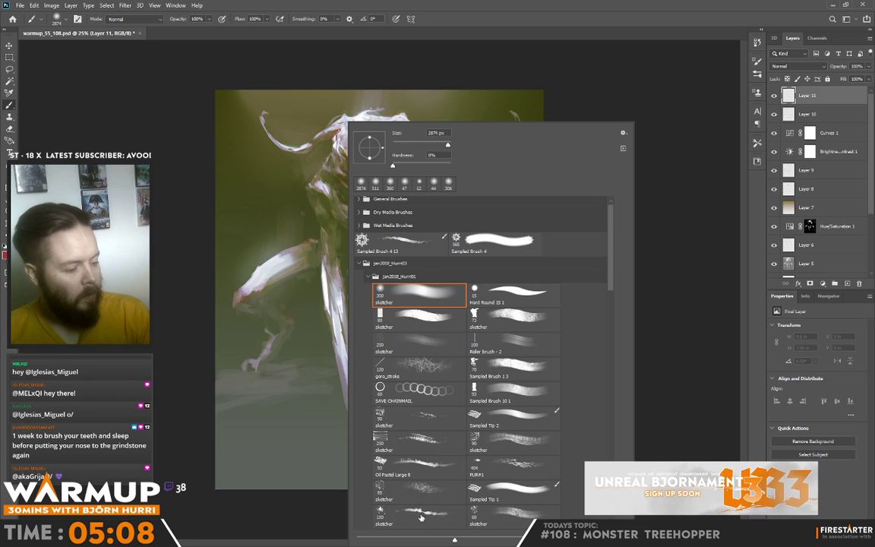
pyautogui.click(420, 465)
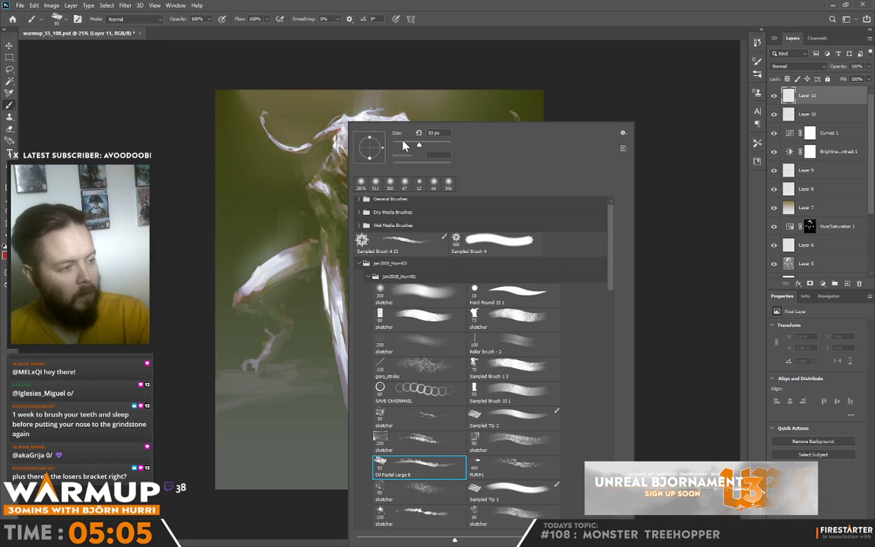
pyautogui.click(261, 259)
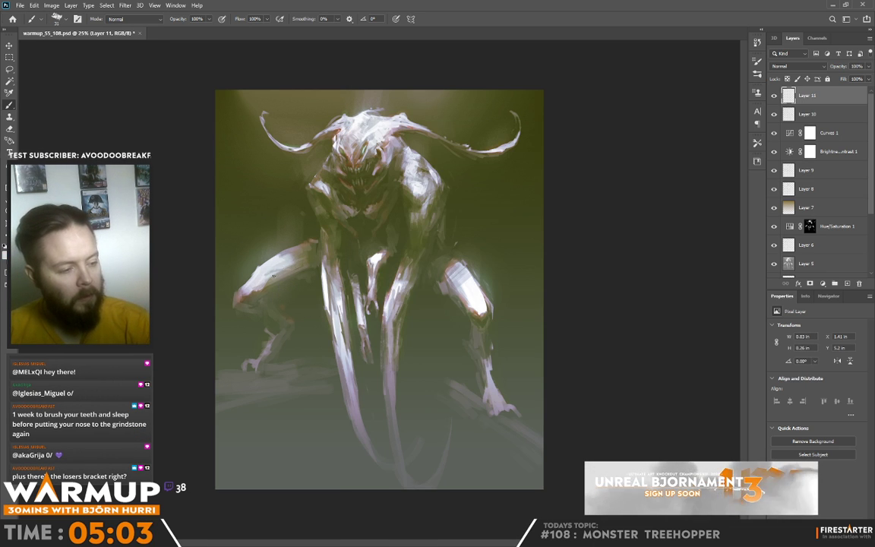
# - Paint textured strokes along the left thigh using colours sampled from the leg
pyautogui.keyDown('alt'); pyautogui.click(287, 269); pyautogui.keyUp('alt')
pyautogui.moveTo(290, 269)
pyautogui.mouseDown()
pyautogui.moveTo(309, 263)
pyautogui.moveTo(271, 259)
pyautogui.moveTo(248, 282)
pyautogui.mouseUp()
pyautogui.keyDown('alt'); pyautogui.click(291, 251); pyautogui.keyUp('alt')
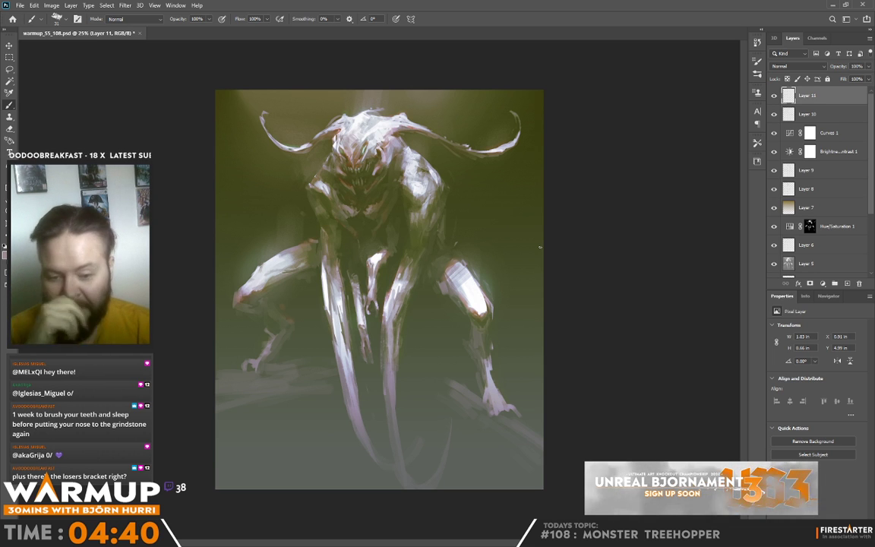
# - Paint small textured strokes around the right hip and upper right thigh using colours sampled from the body and background
pyautogui.keyDown('alt'); pyautogui.click(361, 242); pyautogui.keyUp('alt')
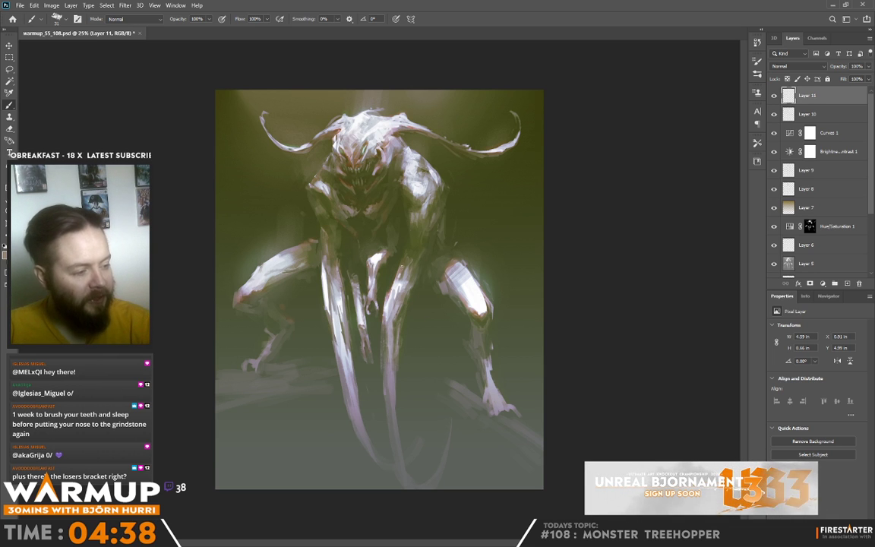
pyautogui.click(399, 267)
pyautogui.moveTo(405, 269); pyautogui.dragTo(423, 262)
pyautogui.keyDown('alt'); pyautogui.click(424, 252); pyautogui.keyUp('alt')
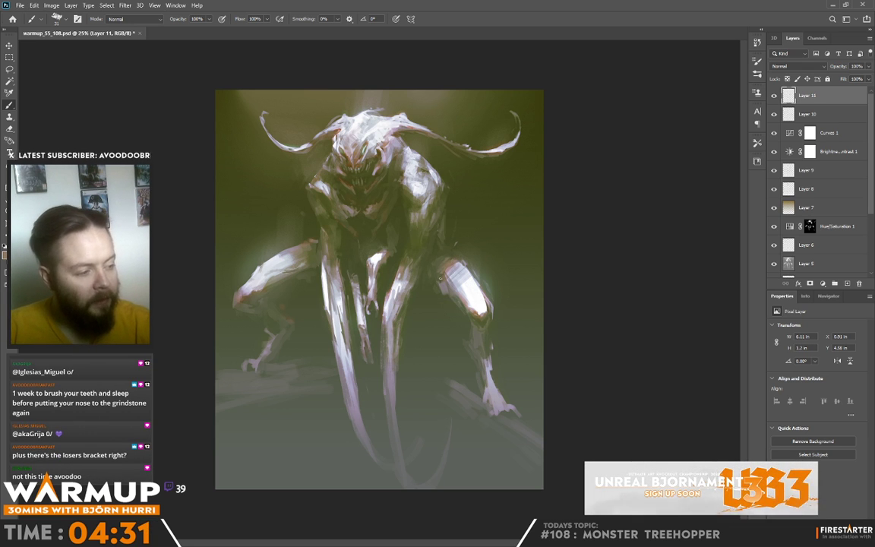
pyautogui.keyDown('alt'); pyautogui.click(444, 281); pyautogui.keyUp('alt')
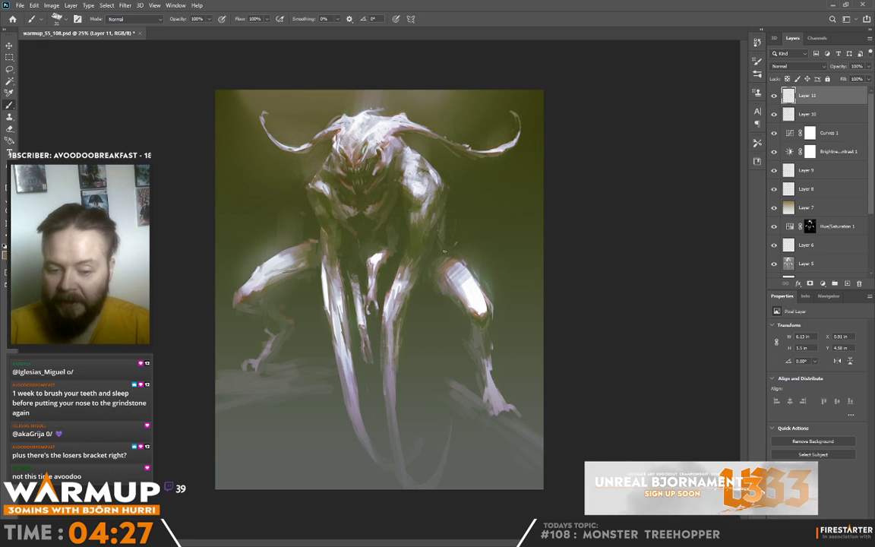
pyautogui.keyDown('alt'); pyautogui.click(456, 262); pyautogui.keyUp('alt')
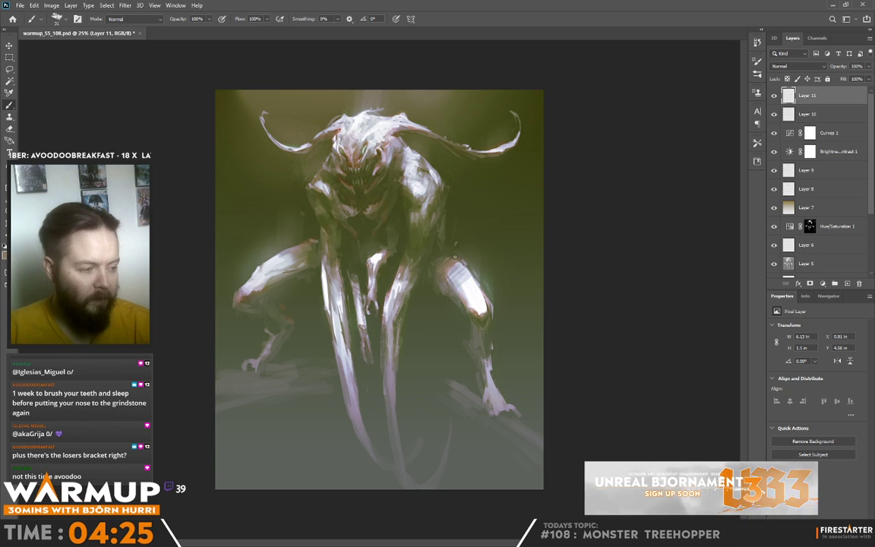
pyautogui.keyDown('alt'); pyautogui.click(447, 255); pyautogui.keyUp('alt')
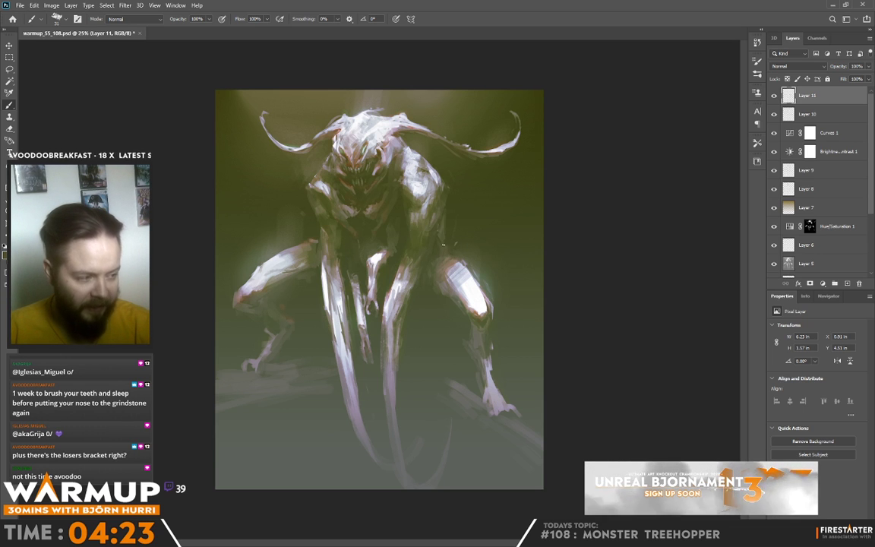
pyautogui.moveTo(436, 254); pyautogui.dragTo(453, 232)
# - Enlarge the brush to 99 px and rework the edge of the left shoulder and arm with sampled background greens
pyautogui.keyDown('alt'); pyautogui.click(312, 240); pyautogui.keyUp('alt')
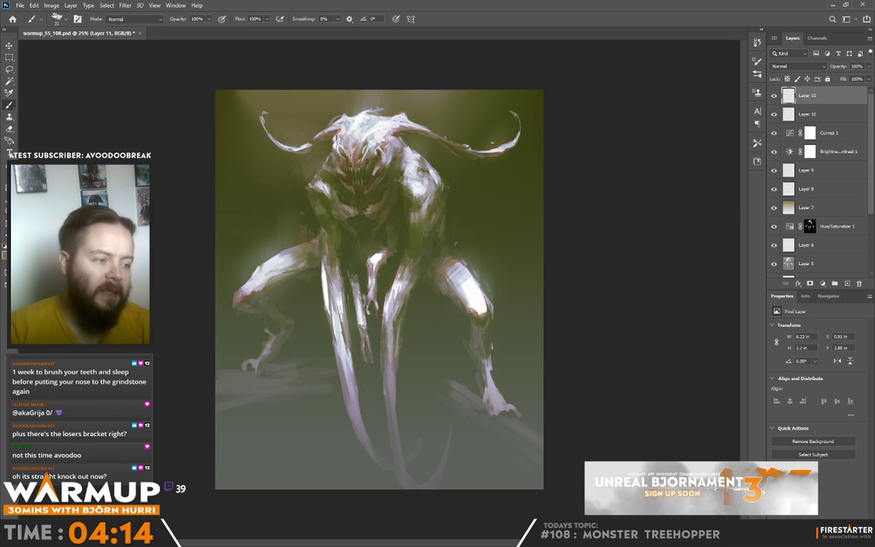
pyautogui.click(299, 213)
pyautogui.keyDown('alt'); pyautogui.click(307, 174); pyautogui.keyUp('alt')
pyautogui.click(322, 174)
pyautogui.rightClick(323, 174)
pyautogui.click(398, 145)
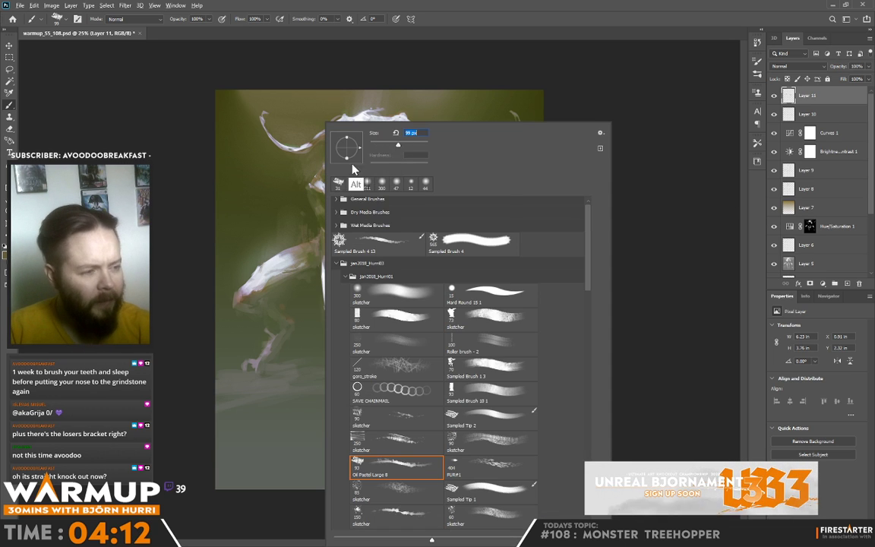
pyautogui.click(297, 187)
pyautogui.keyDown('alt'); pyautogui.click(307, 195); pyautogui.keyUp('alt')
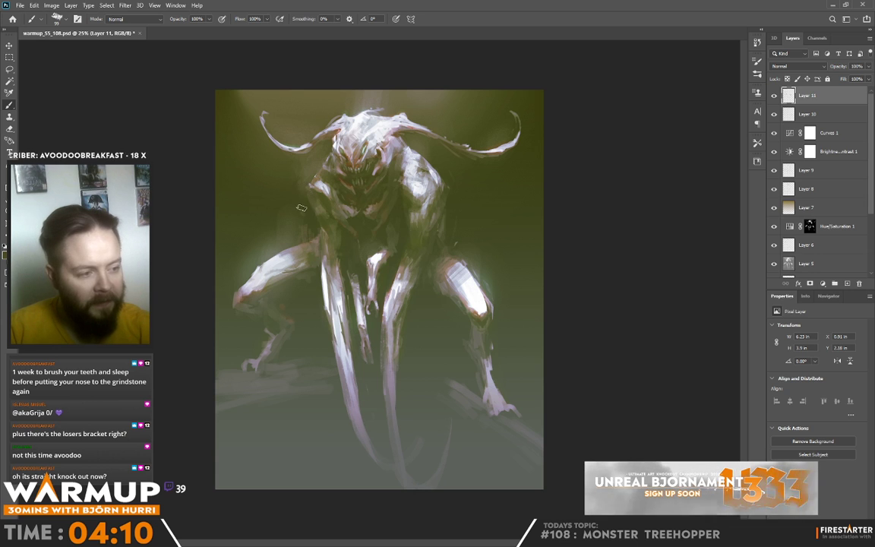
pyautogui.click(304, 211)
pyautogui.keyDown('alt'); pyautogui.click(311, 208); pyautogui.keyUp('alt')
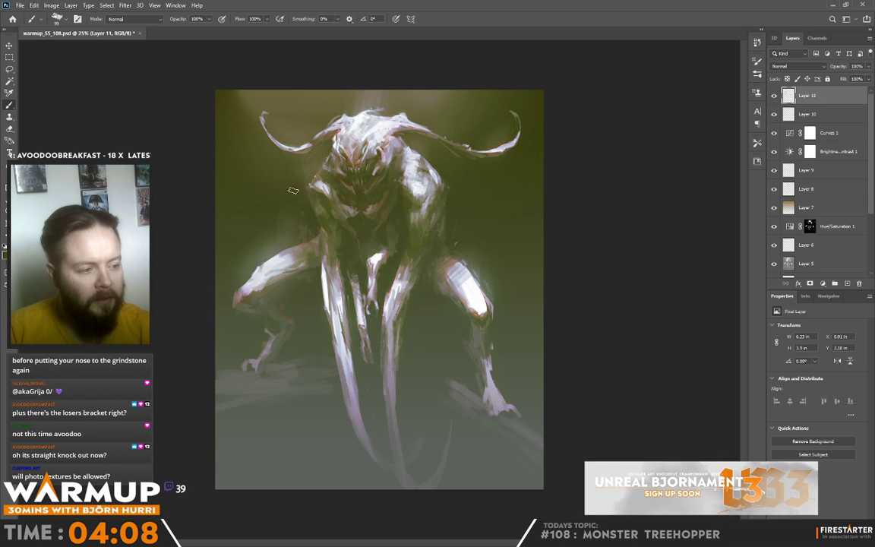
pyautogui.keyDown('alt'); pyautogui.click(305, 214); pyautogui.keyUp('alt')
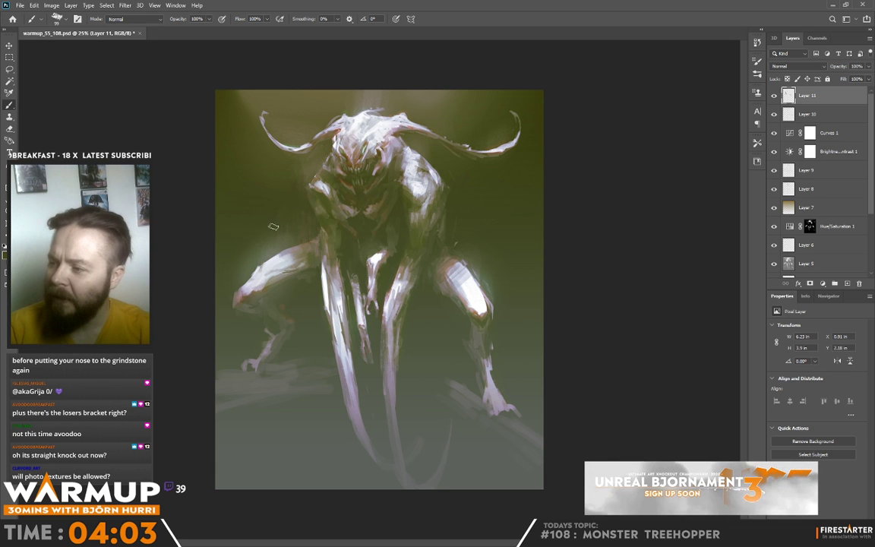
# - Brush sampled background tones along the upper edge of the left thigh
pyautogui.keyDown('alt'); pyautogui.click(354, 178); pyautogui.keyUp('alt')
pyautogui.keyDown('alt'); pyautogui.click(262, 237); pyautogui.keyUp('alt')
pyautogui.moveTo(261, 236)
pyautogui.mouseDown()
pyautogui.moveTo(240, 267)
pyautogui.moveTo(259, 257)
pyautogui.mouseUp()
pyautogui.keyDown('alt'); pyautogui.click(256, 265); pyautogui.keyUp('alt')
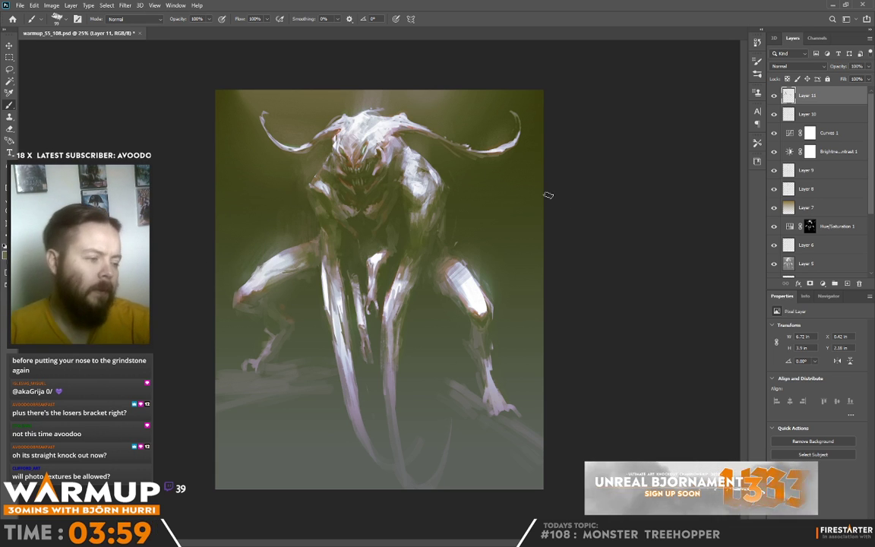
# - Soften the top and outer edges of the right thigh with strokes of sampled brown and green tones
pyautogui.keyDown('alt'); pyautogui.click(459, 261); pyautogui.keyUp('alt')
pyautogui.moveTo(459, 263)
pyautogui.mouseDown()
pyautogui.moveTo(452, 267)
pyautogui.moveTo(470, 272)
pyautogui.mouseUp()
pyautogui.keyDown('alt'); pyautogui.click(456, 260); pyautogui.keyUp('alt')
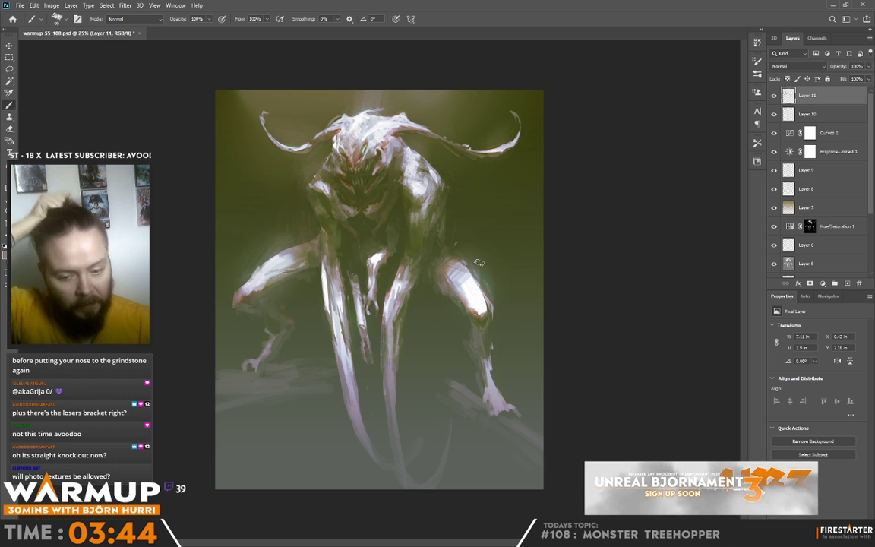
pyautogui.keyDown('alt'); pyautogui.click(459, 256); pyautogui.keyUp('alt')
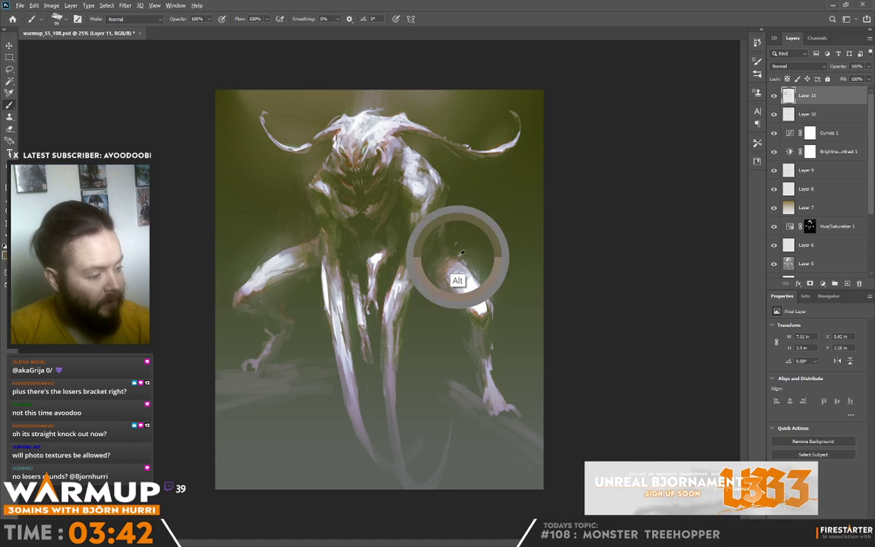
pyautogui.keyDown('alt'); pyautogui.click(460, 247); pyautogui.keyUp('alt')
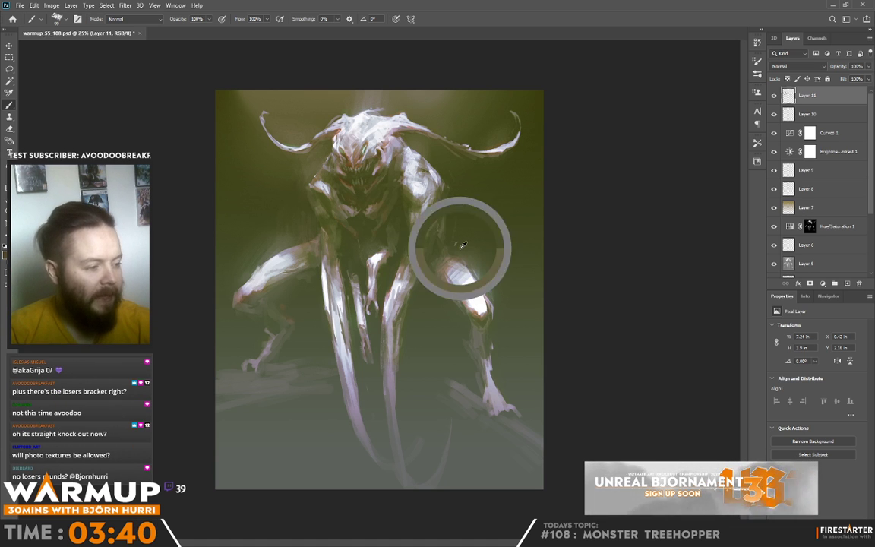
pyautogui.moveTo(456, 244)
pyautogui.mouseDown()
pyautogui.moveTo(457, 234)
pyautogui.moveTo(488, 274)
pyautogui.mouseUp()
pyautogui.keyDown('alt'); pyautogui.click(477, 263); pyautogui.keyUp('alt')
pyautogui.moveTo(485, 312); pyautogui.dragTo(492, 285)
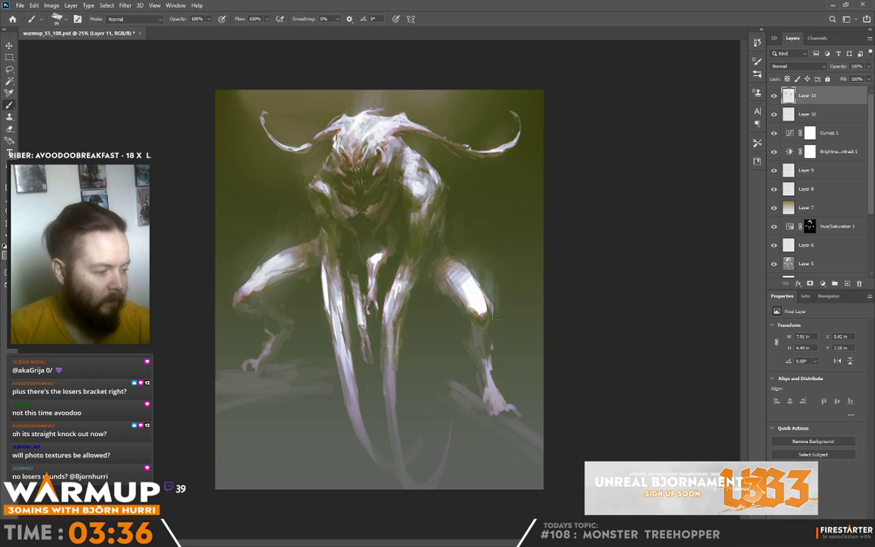
# - Model the right knee with warm and near-white strokes sampled from the knee area
pyautogui.keyDown('alt'); pyautogui.click(494, 308); pyautogui.keyUp('alt')
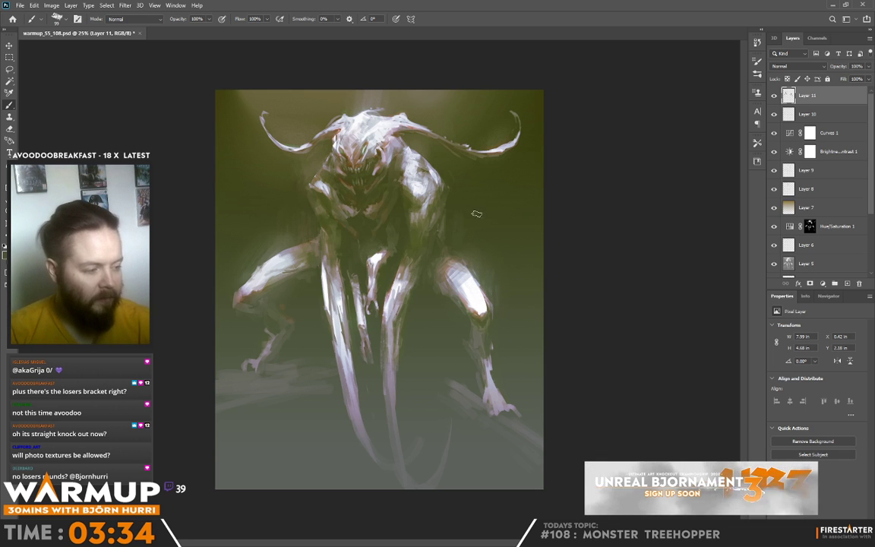
pyautogui.keyDown('alt'); pyautogui.click(478, 310); pyautogui.keyUp('alt')
pyautogui.keyDown('alt'); pyautogui.click(478, 306); pyautogui.keyUp('alt')
pyautogui.moveTo(482, 299); pyautogui.dragTo(477, 307)
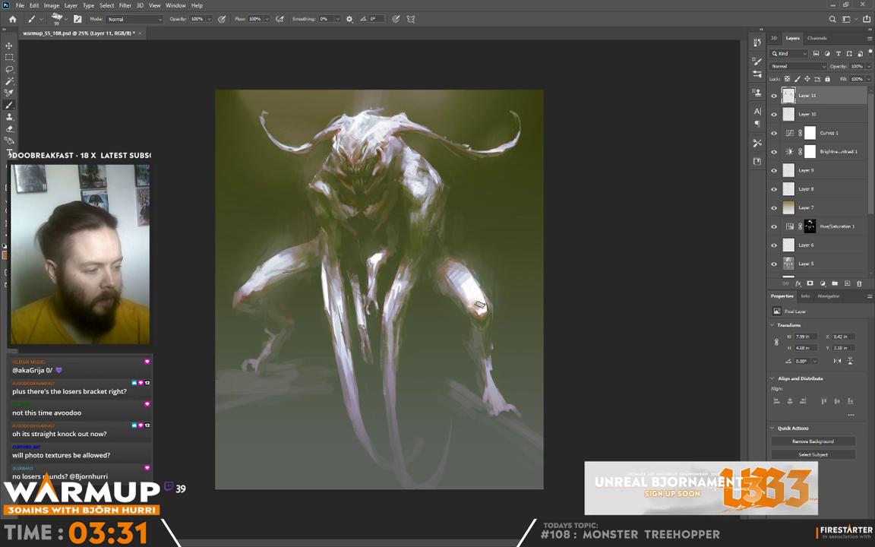
pyautogui.keyDown('alt'); pyautogui.click(481, 307); pyautogui.keyUp('alt')
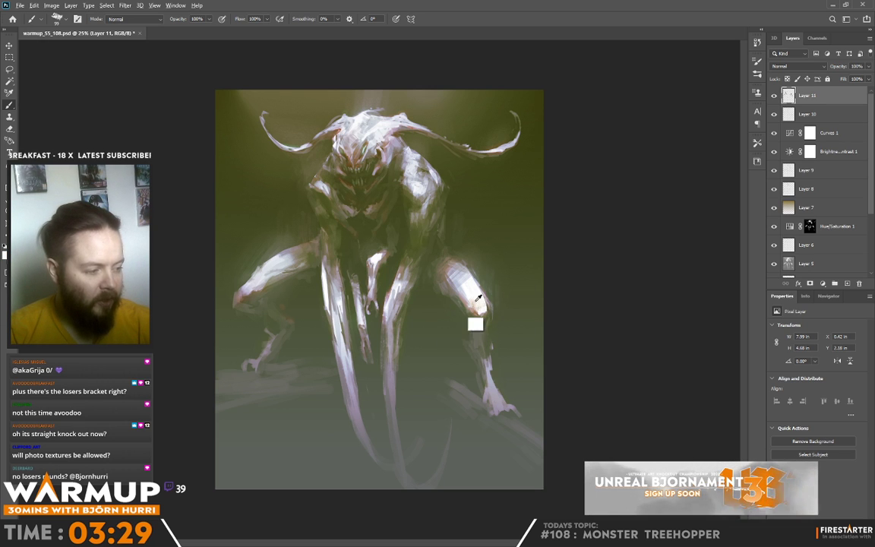
pyautogui.keyDown('alt'); pyautogui.click(480, 296); pyautogui.keyUp('alt')
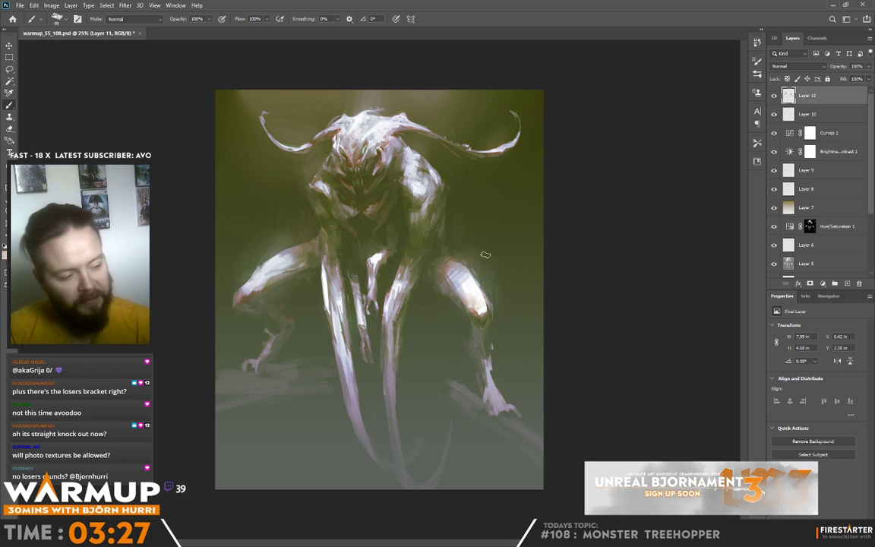
# - Dab pale strokes sampled from the left thigh along the right side of the face
pyautogui.keyDown('alt'); pyautogui.click(270, 274); pyautogui.keyUp('alt')
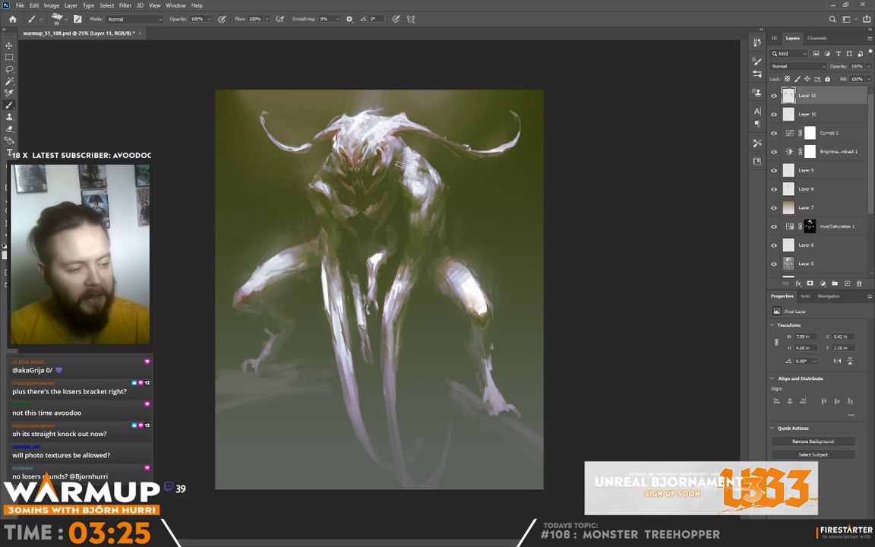
pyautogui.keyDown('alt'); pyautogui.click(287, 254); pyautogui.keyUp('alt')
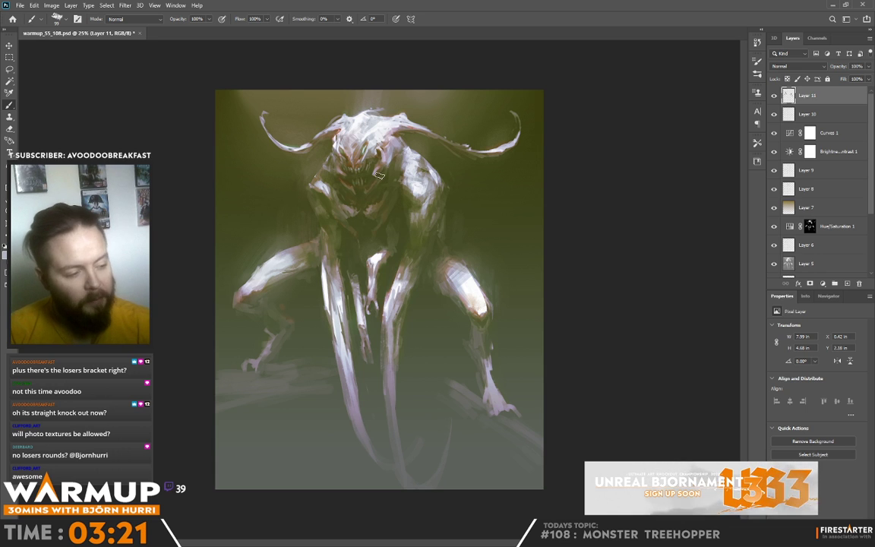
pyautogui.press('alt')
# - Blend the right thigh's highlight and paint sampled tones down the right shin and over the foot
pyautogui.keyDown('alt'); pyautogui.click(477, 287); pyautogui.keyUp('alt')
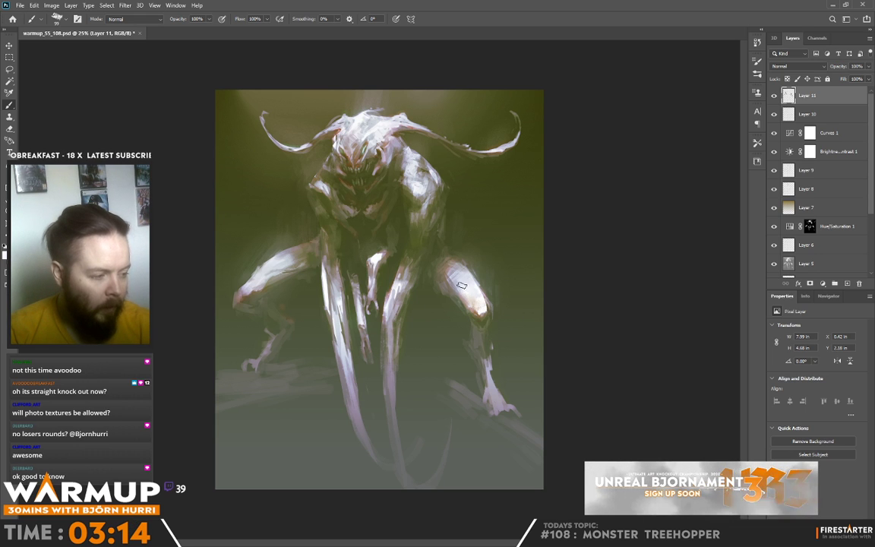
pyautogui.keyDown('alt'); pyautogui.click(473, 326); pyautogui.keyUp('alt')
pyautogui.moveTo(484, 335); pyautogui.dragTo(481, 354)
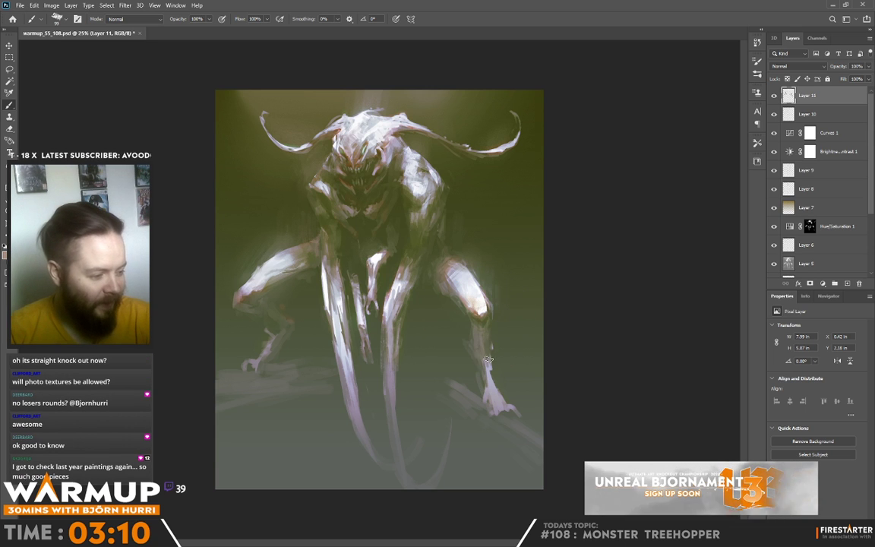
pyautogui.keyDown('alt'); pyautogui.click(484, 370); pyautogui.keyUp('alt')
pyautogui.keyDown('alt'); pyautogui.click(486, 396); pyautogui.keyUp('alt')
pyautogui.moveTo(488, 387)
pyautogui.mouseDown()
pyautogui.moveTo(488, 370)
pyautogui.moveTo(506, 406)
pyautogui.mouseUp()
# - Reduce the brush size and paint light textured ground strokes beneath both feet, refining the right foot's toes
pyautogui.keyDown('alt'); pyautogui.click(283, 264); pyautogui.keyUp('alt')
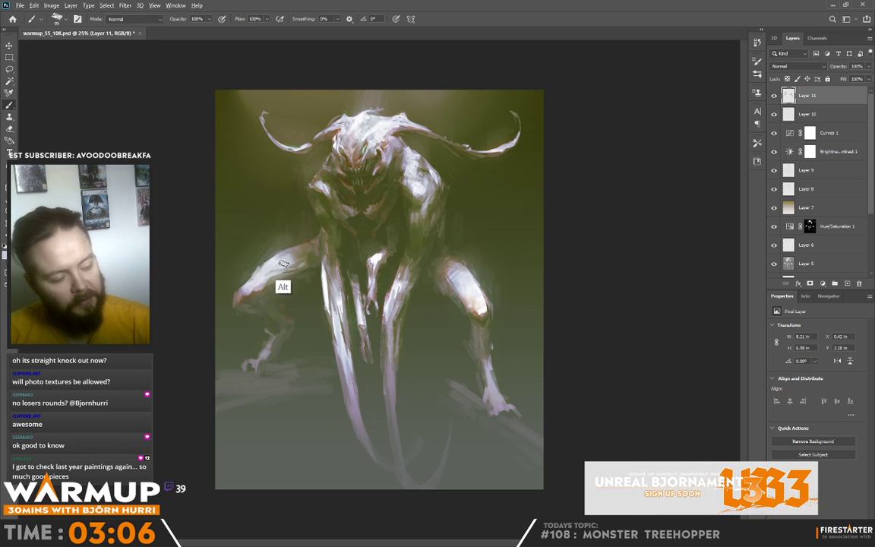
pyautogui.rightClick(285, 266)
pyautogui.moveTo(374, 146); pyautogui.dragTo(356, 145)
pyautogui.press('Return')
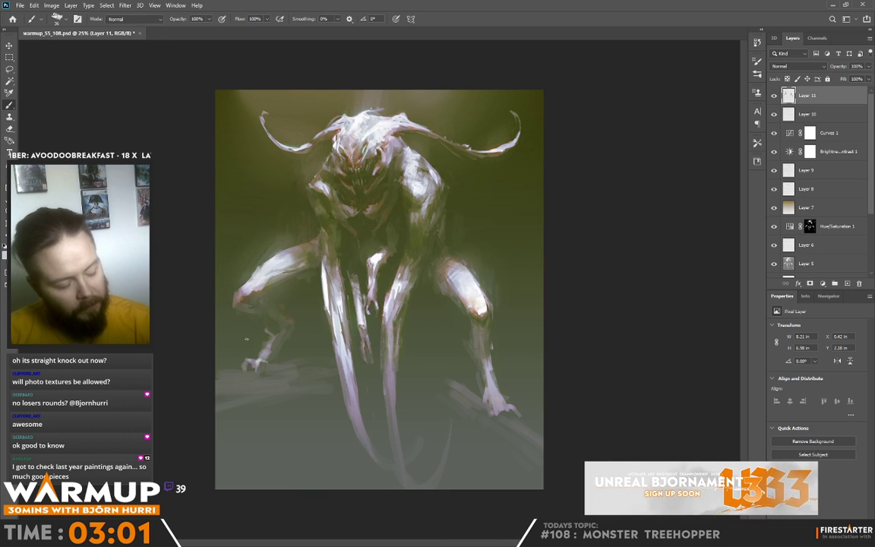
pyautogui.moveTo(266, 374); pyautogui.dragTo(293, 367)
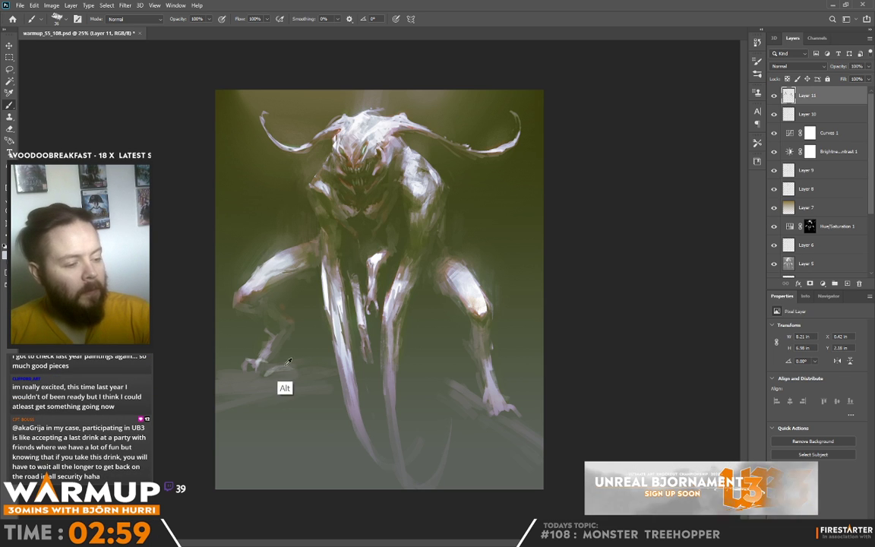
pyautogui.keyDown('alt'); pyautogui.click(287, 364); pyautogui.keyUp('alt')
pyautogui.moveTo(233, 373); pyautogui.dragTo(261, 340)
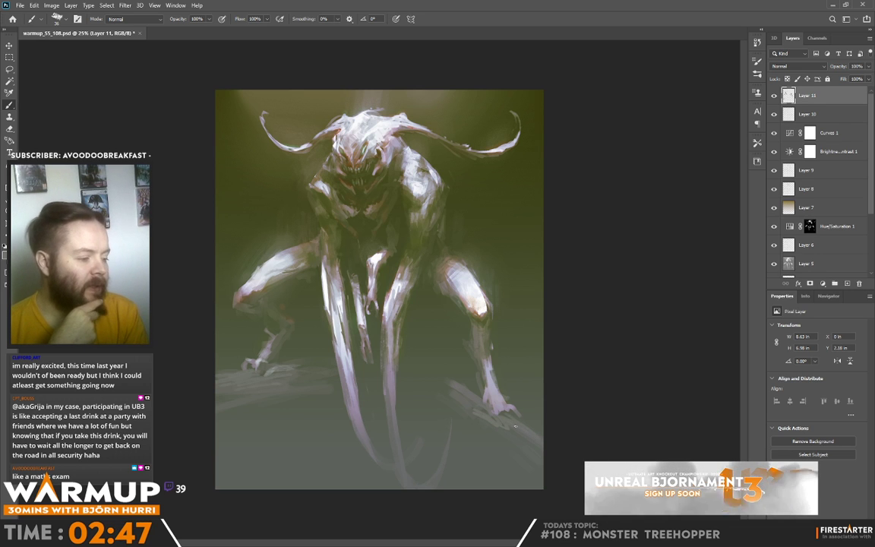
pyautogui.keyDown('alt'); pyautogui.click(455, 278); pyautogui.keyUp('alt')
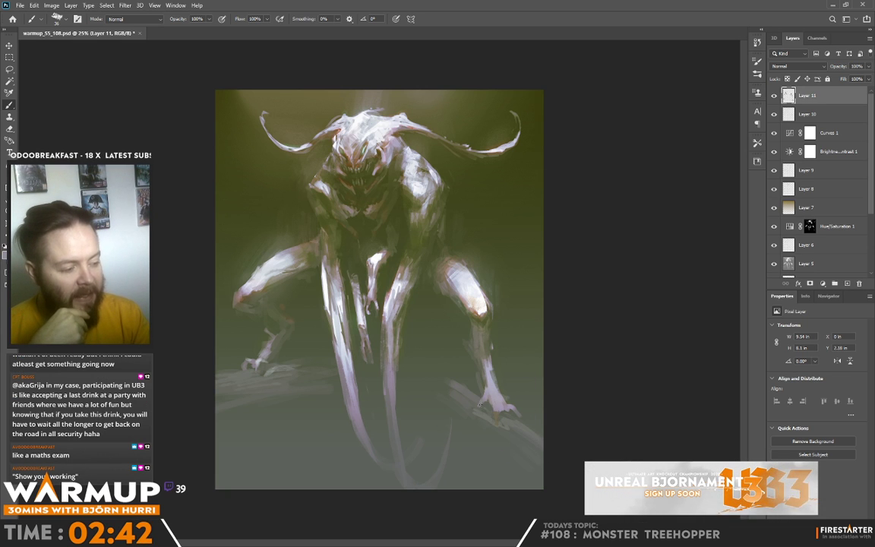
pyautogui.keyDown('alt'); pyautogui.click(496, 415); pyautogui.keyUp('alt')
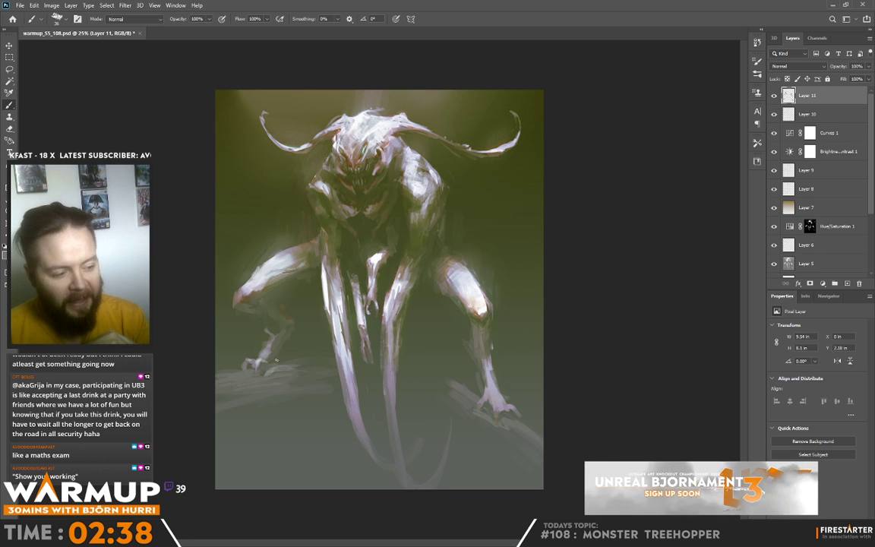
# - Refine the left lower leg, knee and underside of the thigh with small strokes of sampled colours
pyautogui.press('alt')
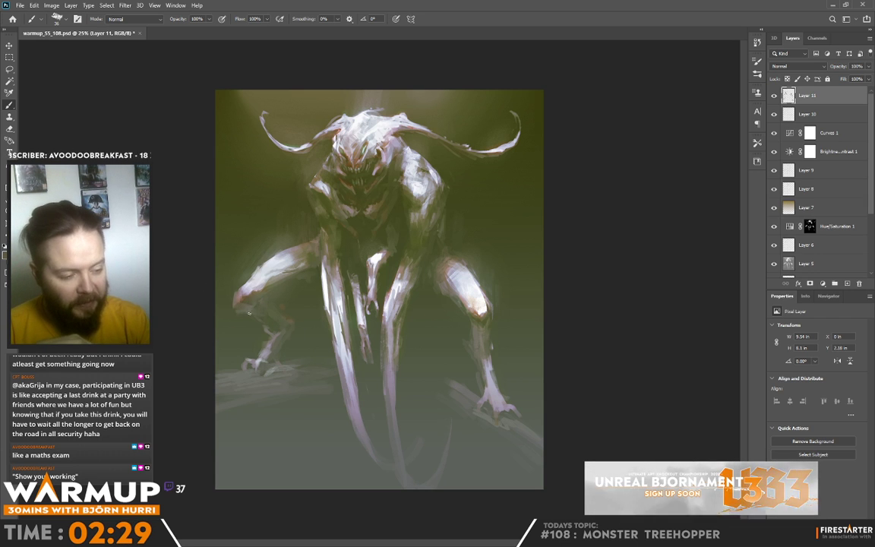
pyautogui.keyDown('alt'); pyautogui.click(260, 328); pyautogui.keyUp('alt')
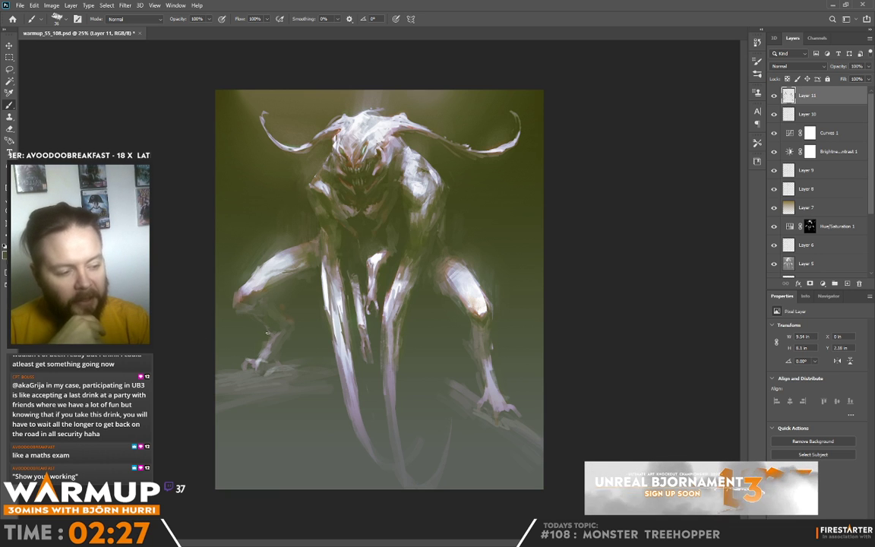
pyautogui.press('alt')
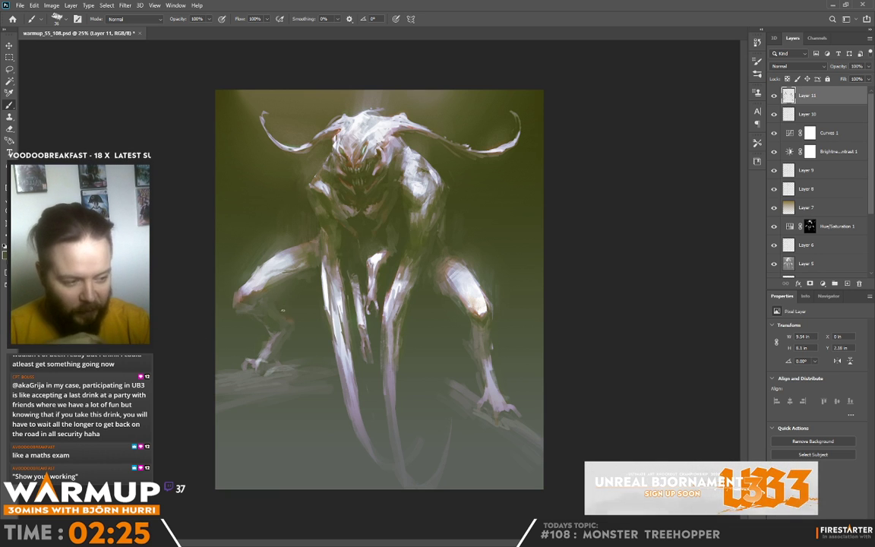
pyautogui.keyDown('alt'); pyautogui.click(263, 280); pyautogui.keyUp('alt')
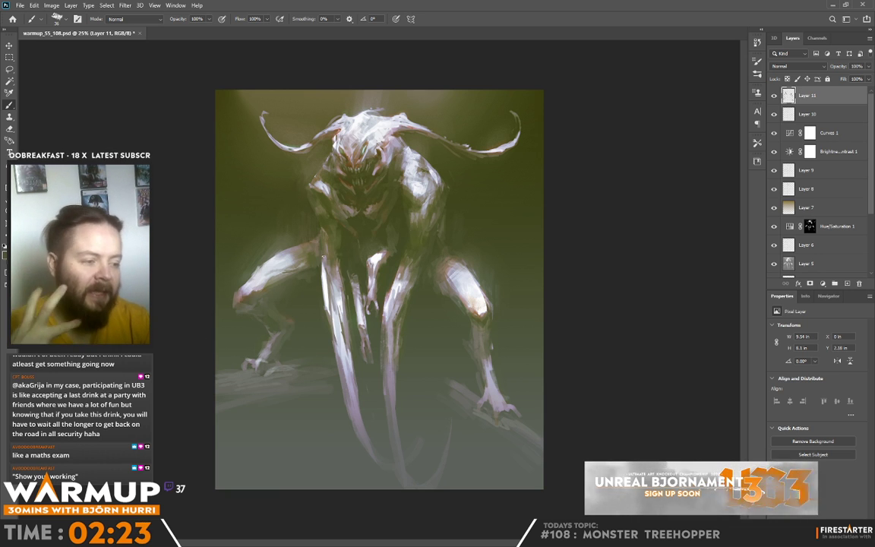
pyautogui.keyDown('alt'); pyautogui.click(261, 290); pyautogui.keyUp('alt')
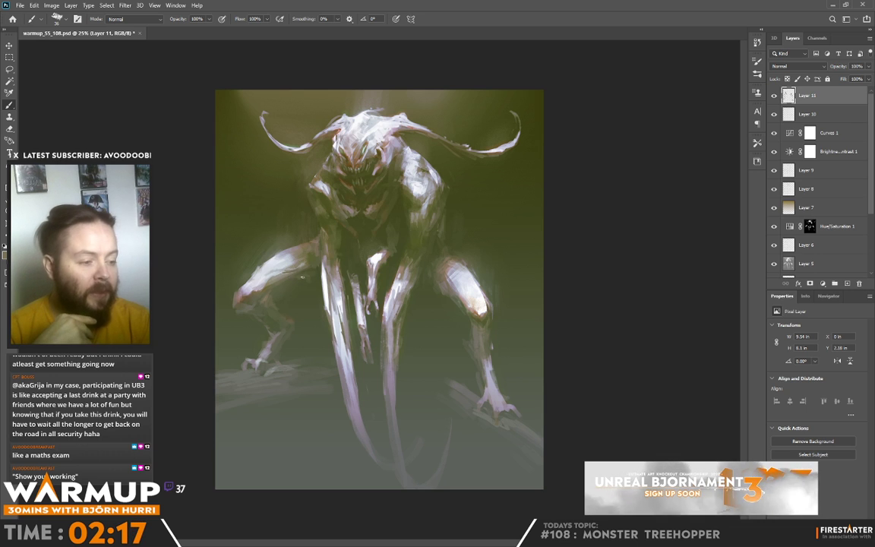
pyautogui.keyDown('alt'); pyautogui.click(310, 282); pyautogui.keyUp('alt')
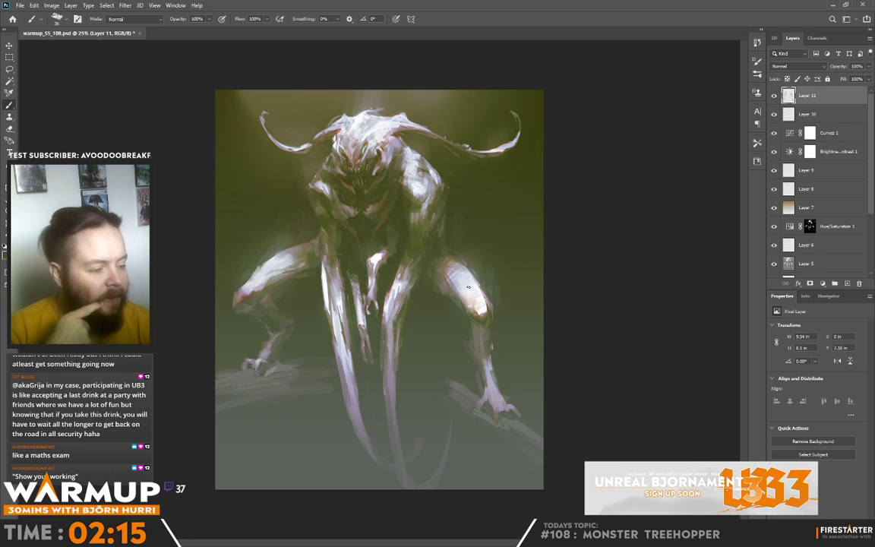
# - Refine the small central arm and the dark torso around it with short strokes of sampled dark and lilac tones
pyautogui.keyDown('alt'); pyautogui.click(401, 271); pyautogui.keyUp('alt')
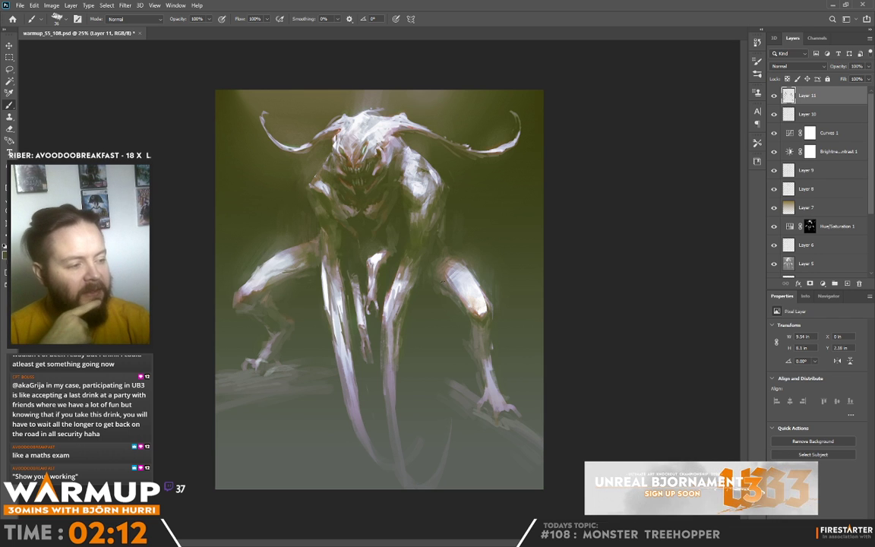
pyautogui.keyDown('alt'); pyautogui.click(393, 251); pyautogui.keyUp('alt')
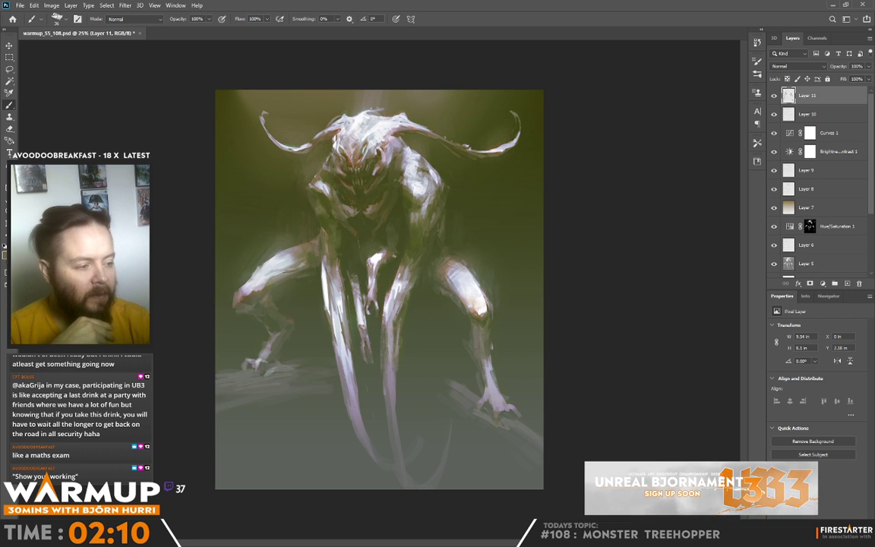
pyautogui.keyDown('alt'); pyautogui.click(394, 258); pyautogui.keyUp('alt')
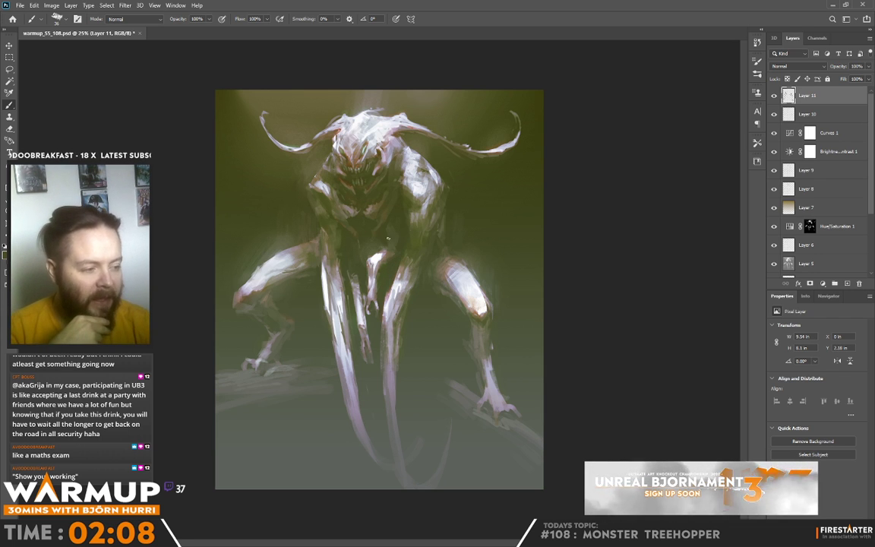
pyautogui.keyDown('alt'); pyautogui.click(385, 219); pyautogui.keyUp('alt')
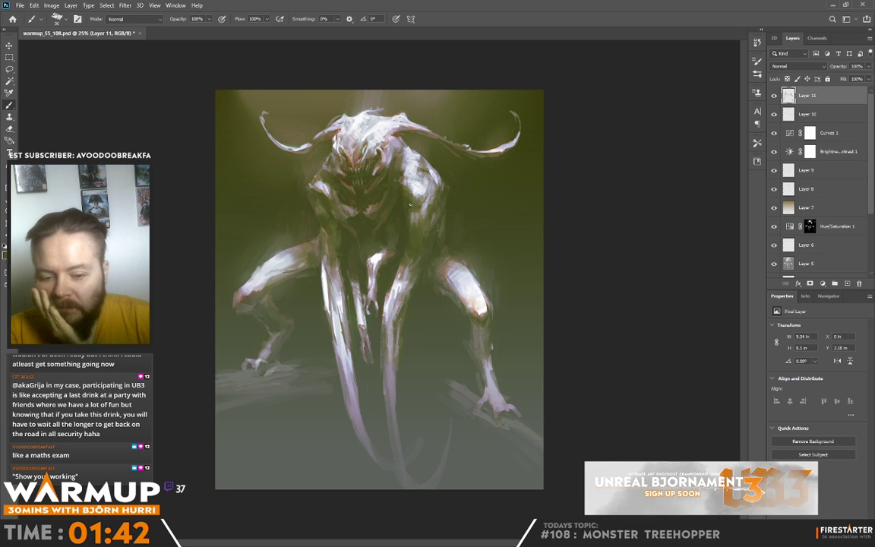
pyautogui.keyDown('alt'); pyautogui.click(387, 251); pyautogui.keyUp('alt')
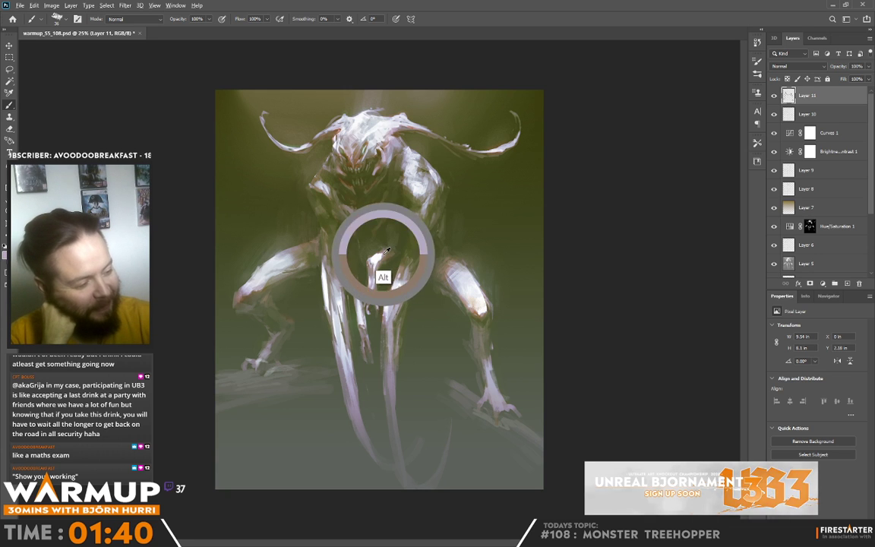
pyautogui.moveTo(387, 251); pyautogui.dragTo(377, 256)
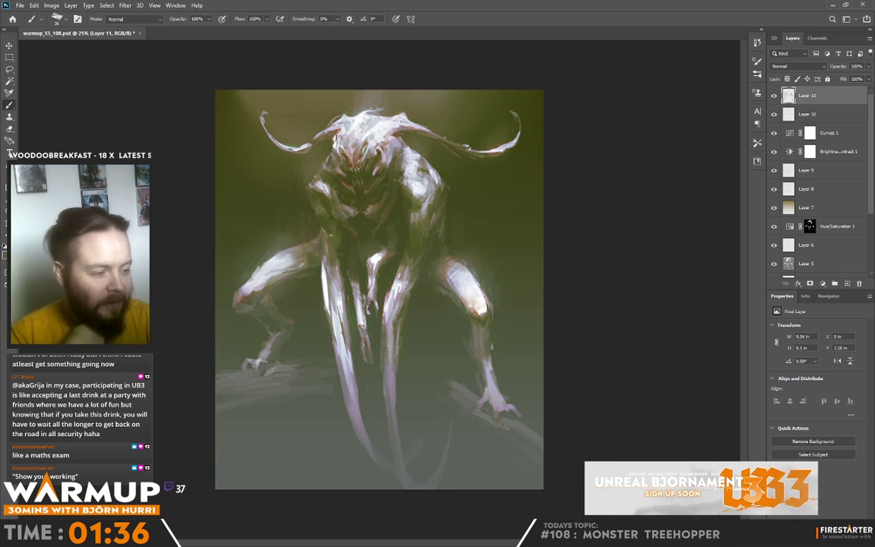
pyautogui.keyDown('alt'); pyautogui.click(329, 233); pyautogui.keyUp('alt')
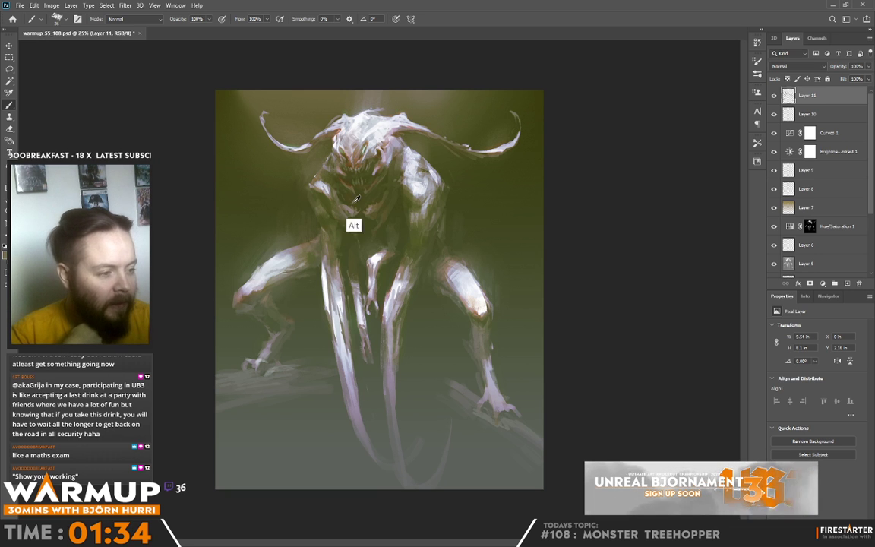
pyautogui.keyDown('alt'); pyautogui.click(355, 202); pyautogui.keyUp('alt')
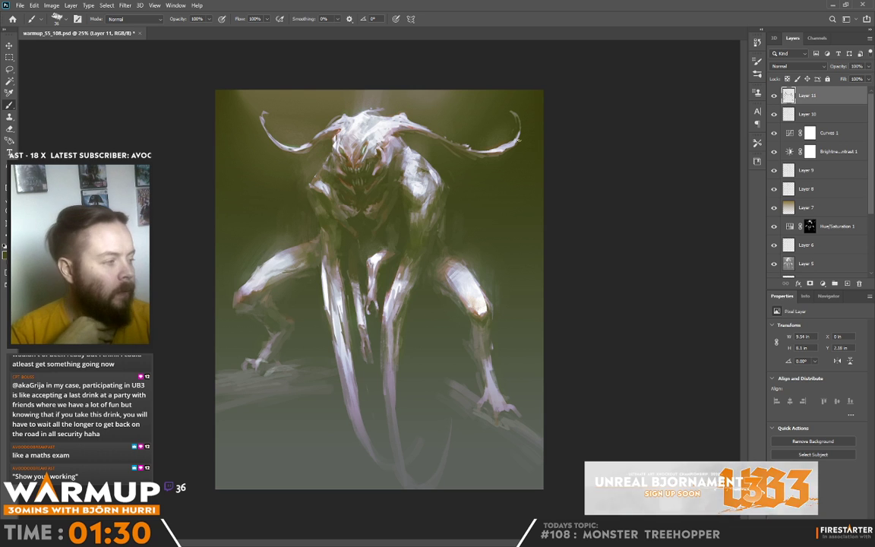
# - On a new layer, paint a thin curling tongue hanging from the mouth in a sampled orange-brown, using the flat sketcher brush at 29 px
pyautogui.hotkey('ctrl', 'alt', 'shift', 'n')
pyautogui.rightClick(392, 175)
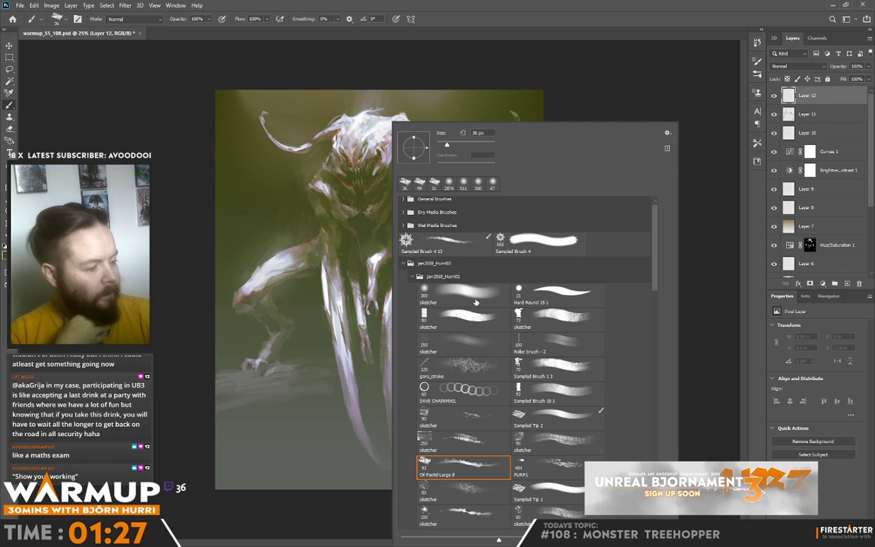
pyautogui.click(478, 320)
pyautogui.click(442, 145)
pyautogui.keyDown('alt'); pyautogui.click(355, 177); pyautogui.keyUp('alt')
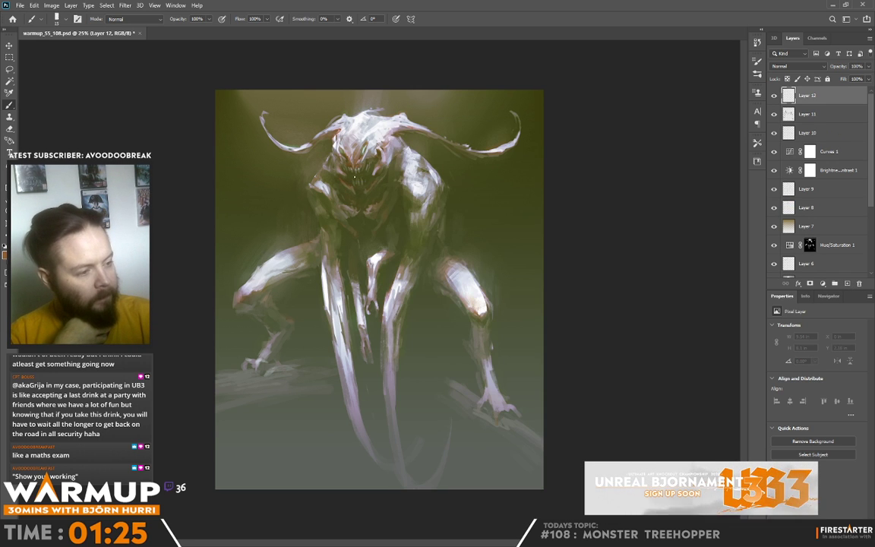
pyautogui.rightClick(374, 124)
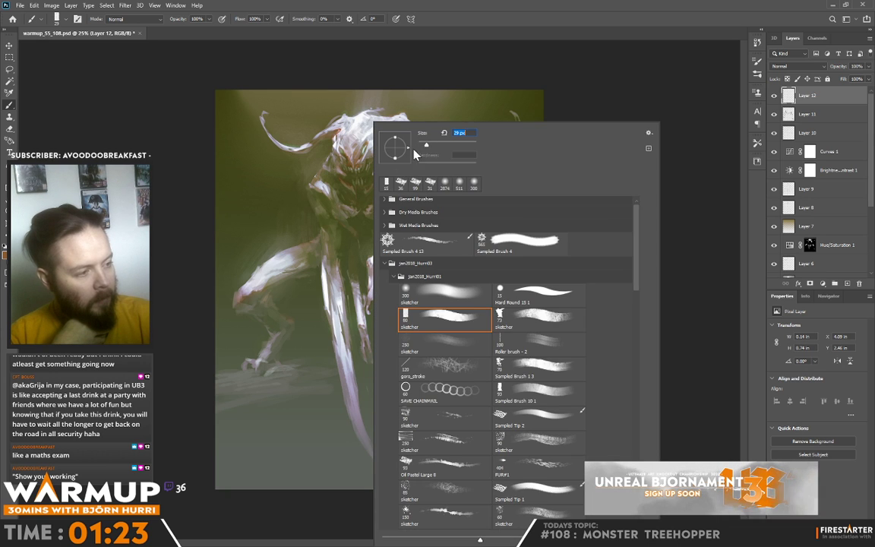
pyautogui.click(357, 179)
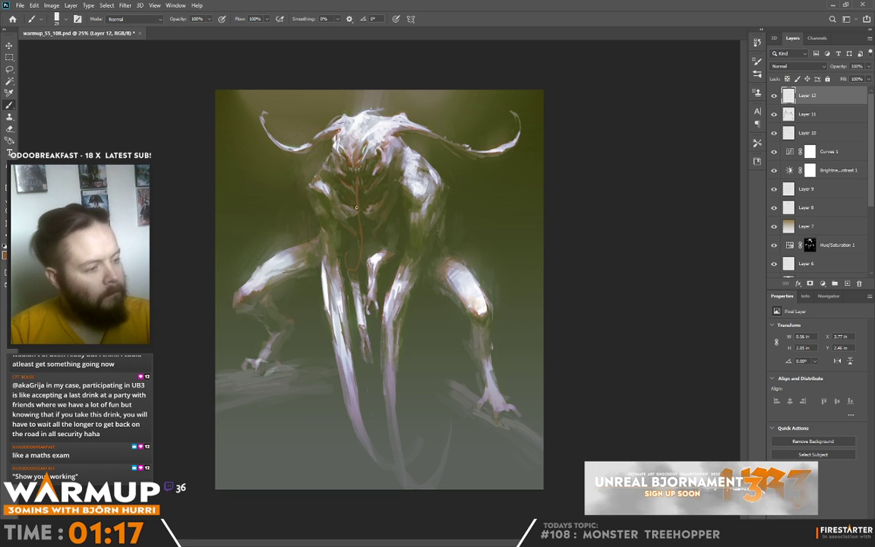
# - Shade and break up the tongue over the chest with darker tones sampled from the torso
pyautogui.press('alt')
pyautogui.keyDown('alt'); pyautogui.click(361, 220); pyautogui.keyUp('alt')
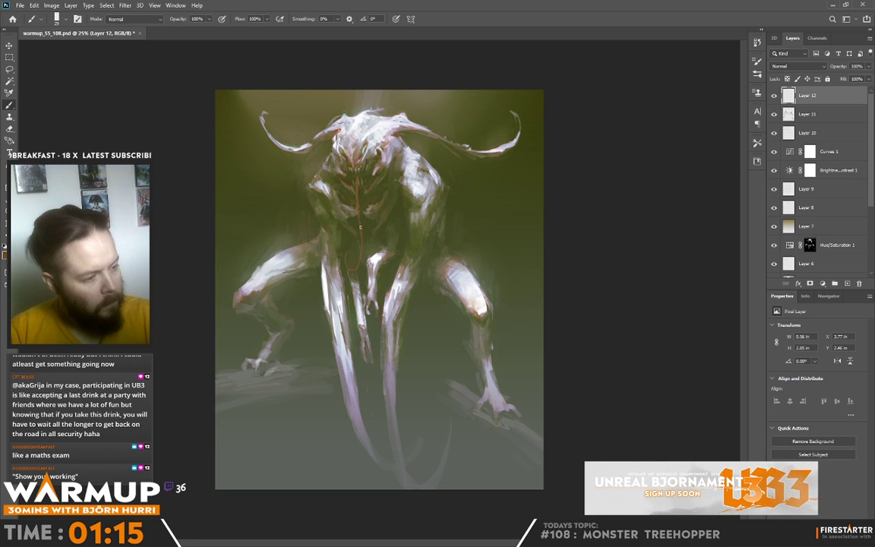
pyautogui.keyDown('alt'); pyautogui.click(329, 206); pyautogui.keyUp('alt')
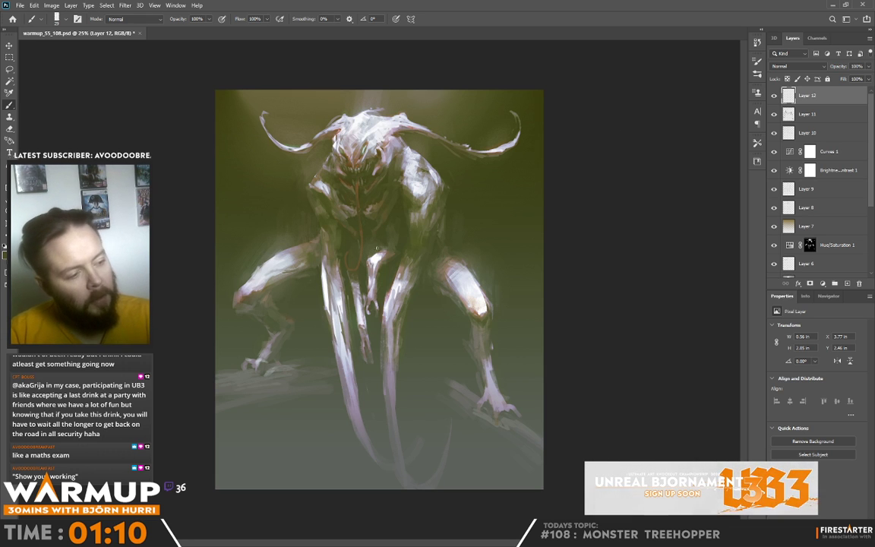
# - Mix a saturated orange with hue 20° and accent the tongue's curled tip, reducing the brush to 18 px
pyautogui.keyDown('alt'); pyautogui.click(349, 253); pyautogui.keyUp('alt')
pyautogui.click(5, 255)
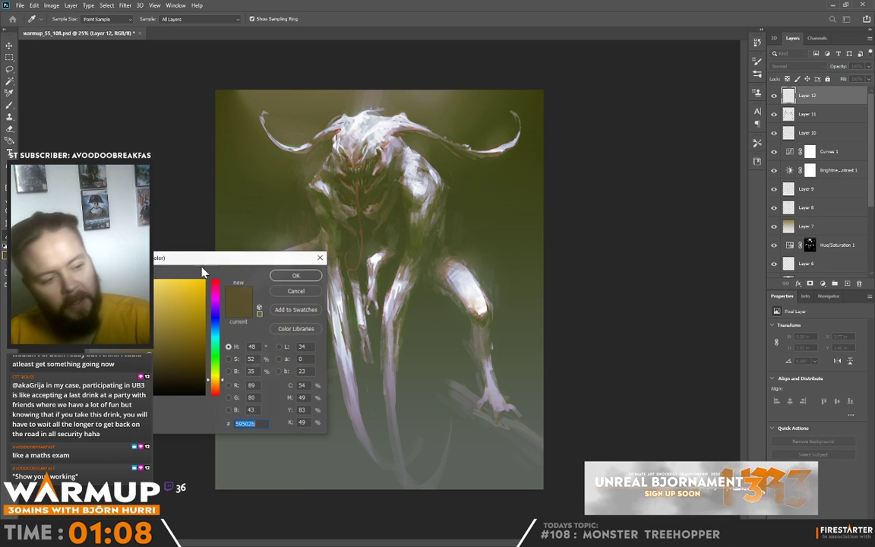
pyautogui.click(215, 387)
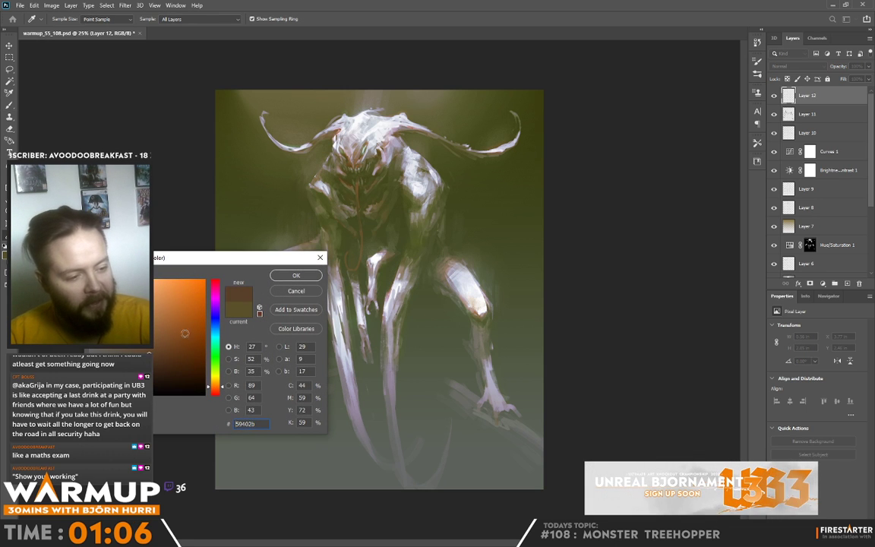
pyautogui.moveTo(185, 333); pyautogui.dragTo(173, 311)
pyautogui.click(215, 389)
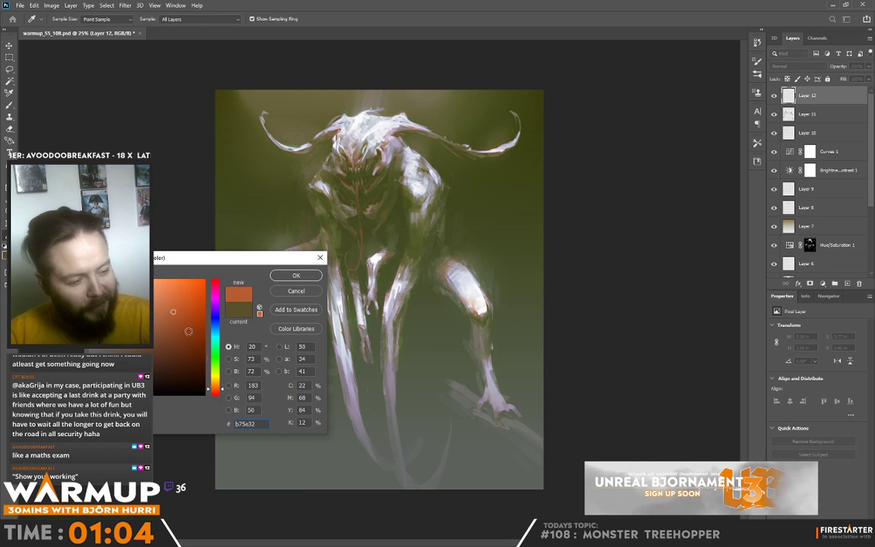
pyautogui.click(182, 322)
pyautogui.click(295, 275)
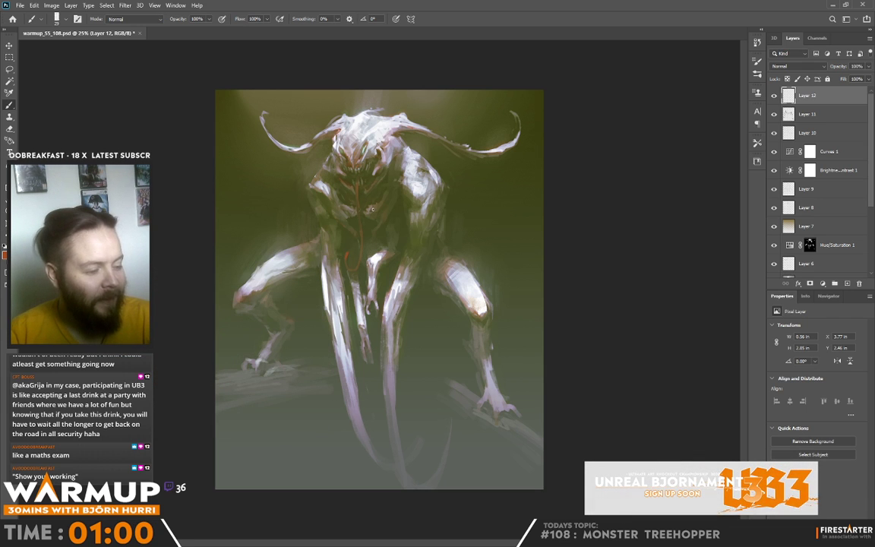
pyautogui.rightClick(395, 123)
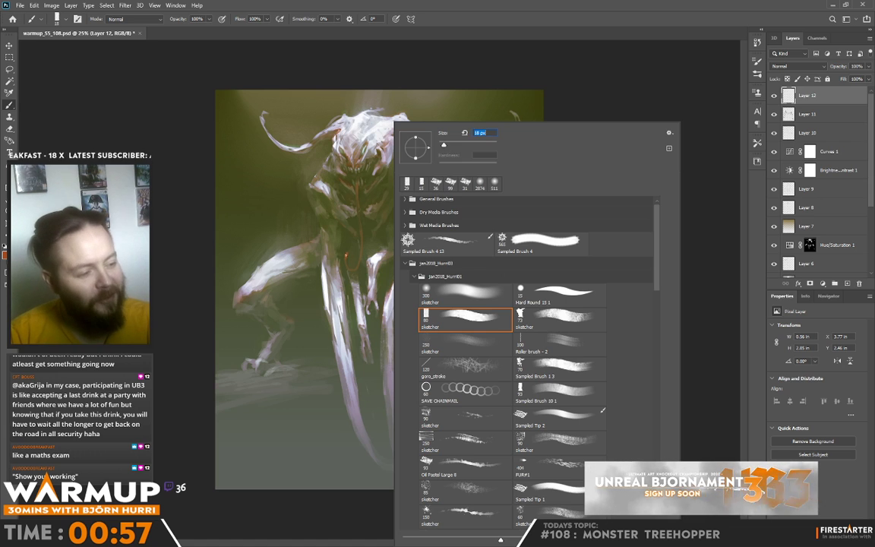
pyautogui.click(346, 255)
# - Refine the upper tongue and the mouth with small strokes of colours sampled from the face and the left shoulder
pyautogui.keyDown('alt'); pyautogui.click(348, 157); pyautogui.keyUp('alt')
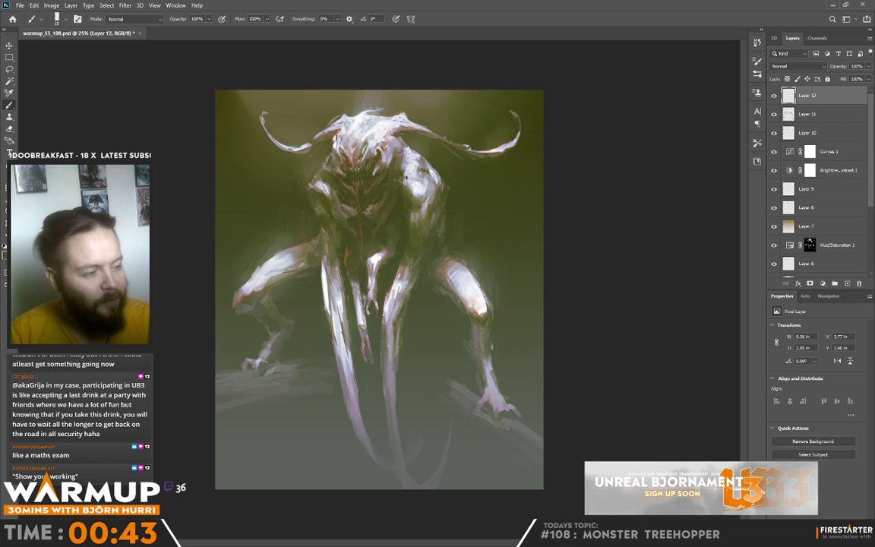
pyautogui.keyDown('alt'); pyautogui.click(324, 180); pyautogui.keyUp('alt')
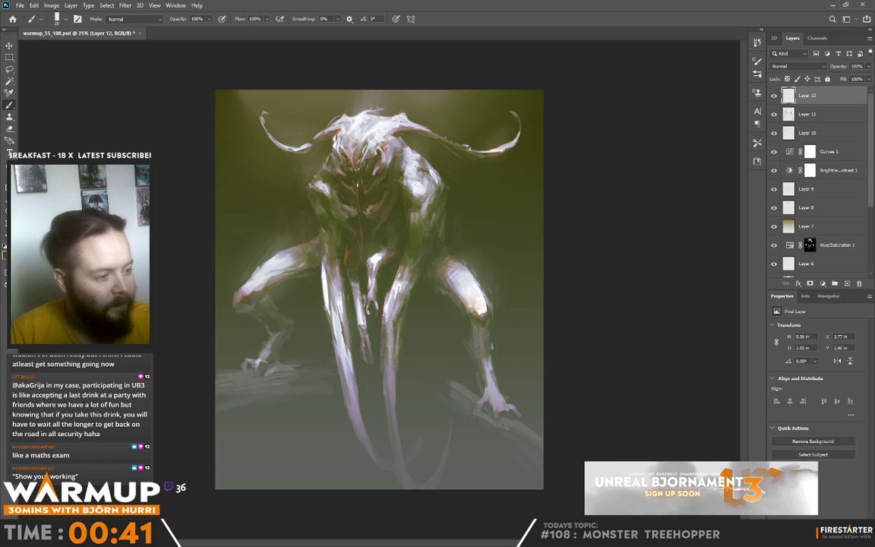
pyautogui.keyDown('alt'); pyautogui.click(359, 168); pyautogui.keyUp('alt')
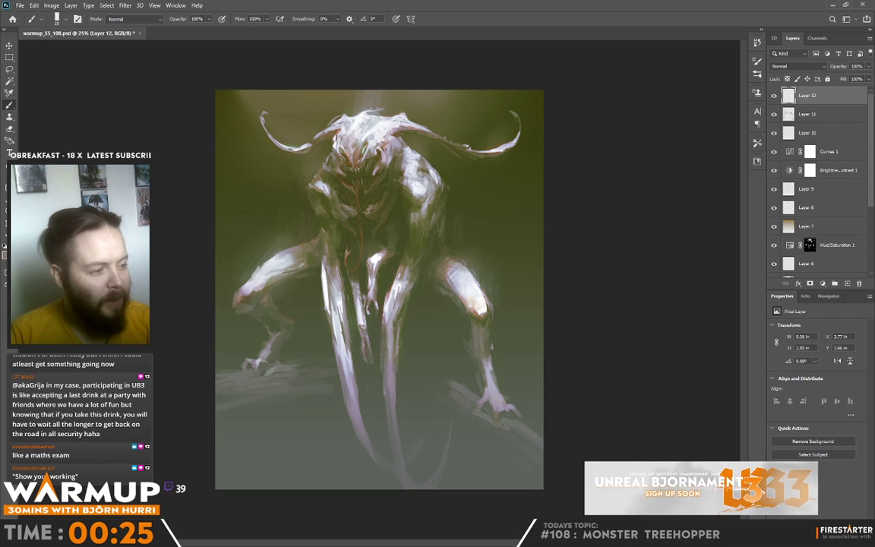
# - Paint small pale spikes and bumps from the side of the head across the top of the right shoulder using sampled colours
pyautogui.keyDown('alt'); pyautogui.click(391, 156); pyautogui.keyUp('alt')
pyautogui.moveTo(395, 135)
pyautogui.mouseDown()
pyautogui.moveTo(399, 165)
pyautogui.moveTo(411, 163)
pyautogui.mouseUp()
pyautogui.keyDown('alt'); pyautogui.click(412, 161); pyautogui.keyUp('alt')
pyautogui.keyDown('alt'); pyautogui.click(407, 156); pyautogui.keyUp('alt')
pyautogui.keyDown('alt'); pyautogui.click(407, 161); pyautogui.keyUp('alt')
pyautogui.keyDown('alt'); pyautogui.click(421, 155); pyautogui.keyUp('alt')
pyautogui.keyDown('alt'); pyautogui.click(421, 155); pyautogui.keyUp('alt')
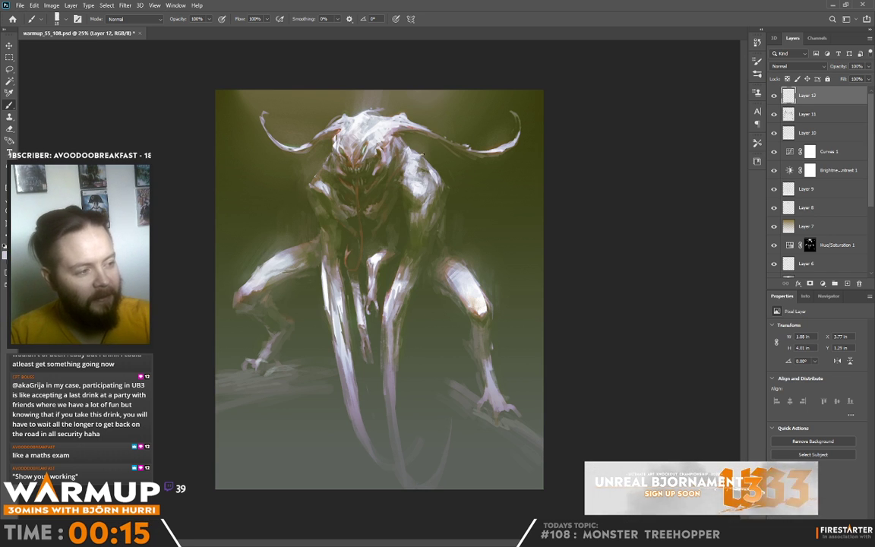
pyautogui.moveTo(430, 163); pyautogui.dragTo(425, 169)
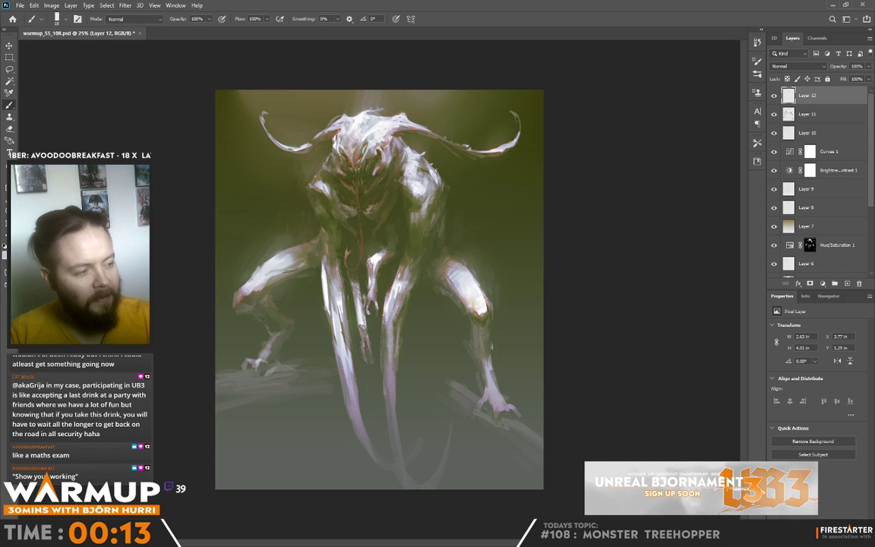
# - Add small sampled light and dark strokes along the top edge of the left shoulder
pyautogui.keyDown('alt'); pyautogui.click(319, 170); pyautogui.keyUp('alt')
pyautogui.moveTo(319, 172)
pyautogui.mouseDown()
pyautogui.moveTo(326, 179)
pyautogui.moveTo(311, 184)
pyautogui.mouseUp()
pyautogui.keyDown('alt'); pyautogui.click(326, 180); pyautogui.keyUp('alt')
pyautogui.keyDown('alt'); pyautogui.click(319, 181); pyautogui.keyUp('alt')
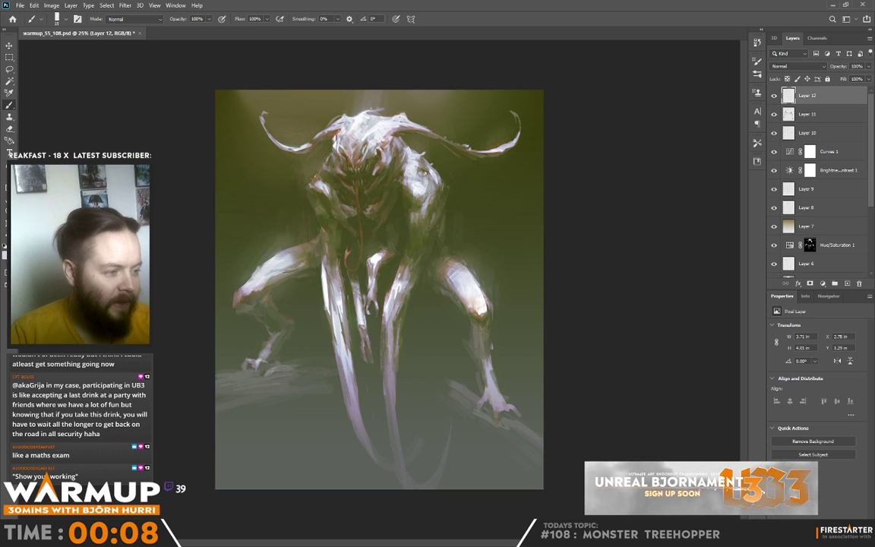
# - Add tiny pale spikes to the outer edge of the right shoulder and along the top of the right thigh
pyautogui.press('alt')
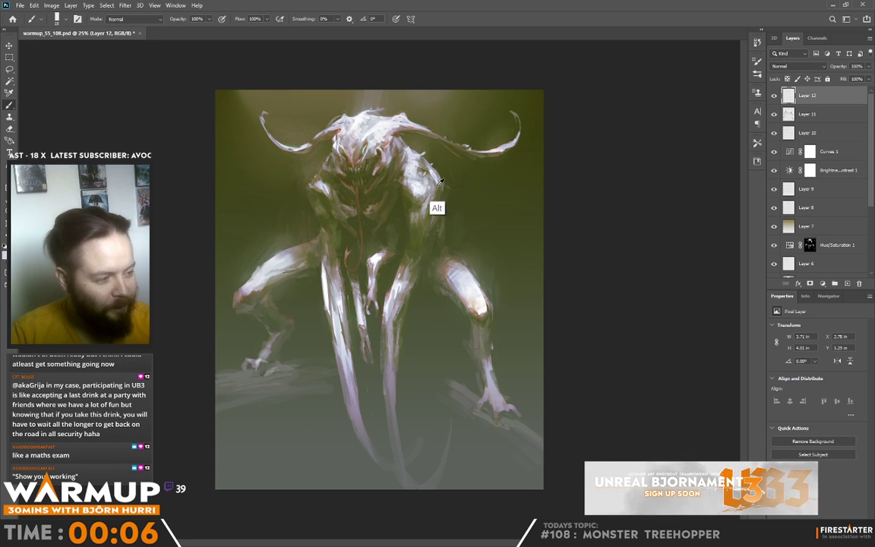
pyautogui.keyDown('alt'); pyautogui.click(442, 180); pyautogui.keyUp('alt')
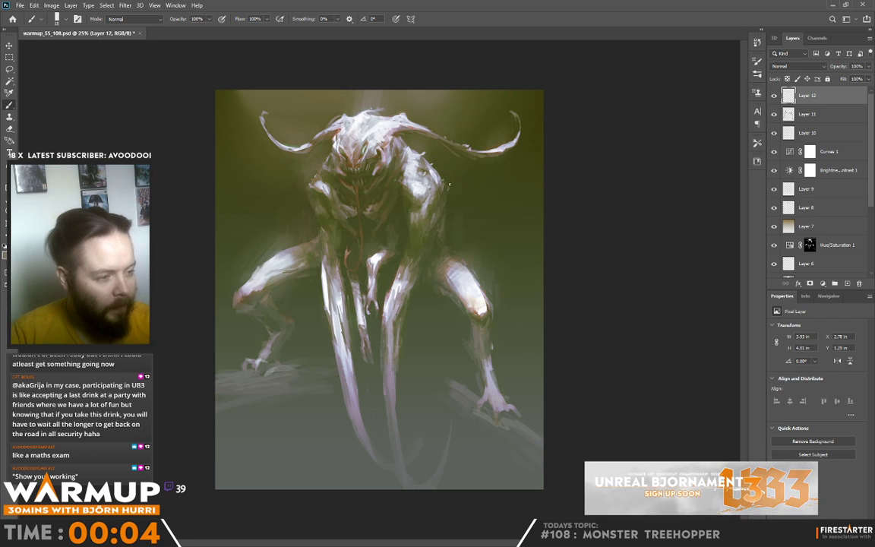
pyautogui.moveTo(490, 275); pyautogui.dragTo(469, 264)
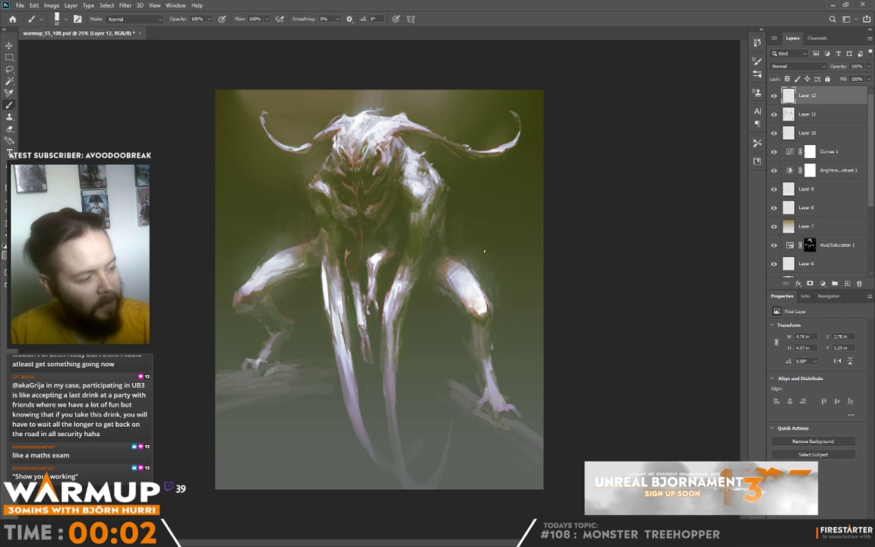
# - Roughen both horns with small spikes and nicks in sampled pale and background tones
pyautogui.keyDown('alt'); pyautogui.click(495, 154); pyautogui.keyUp('alt')
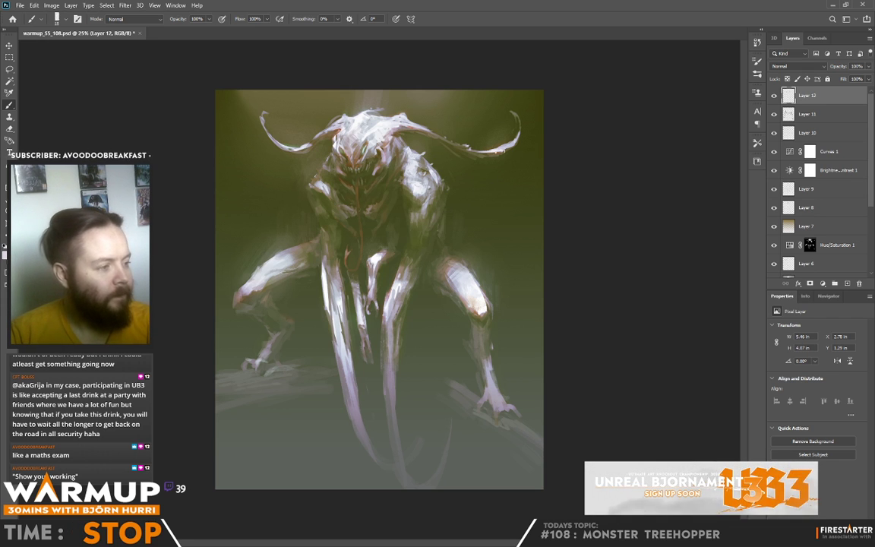
pyautogui.keyDown('alt'); pyautogui.click(468, 119); pyautogui.keyUp('alt')
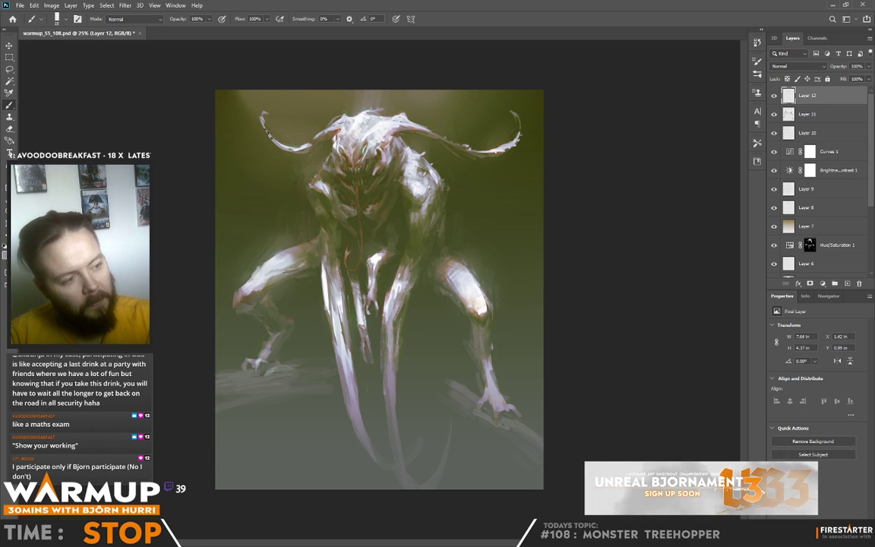
pyautogui.keyDown('alt'); pyautogui.click(264, 122); pyautogui.keyUp('alt')
pyautogui.click(264, 122)
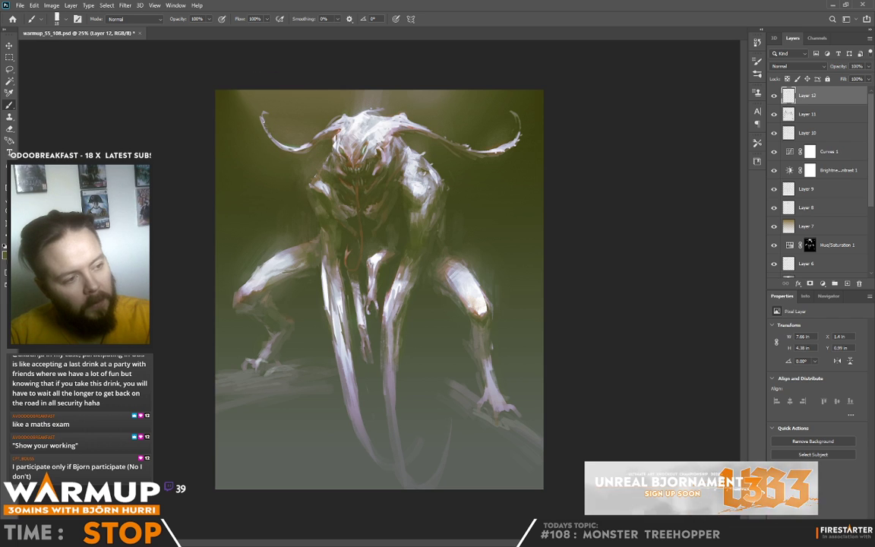
pyautogui.click(264, 113)
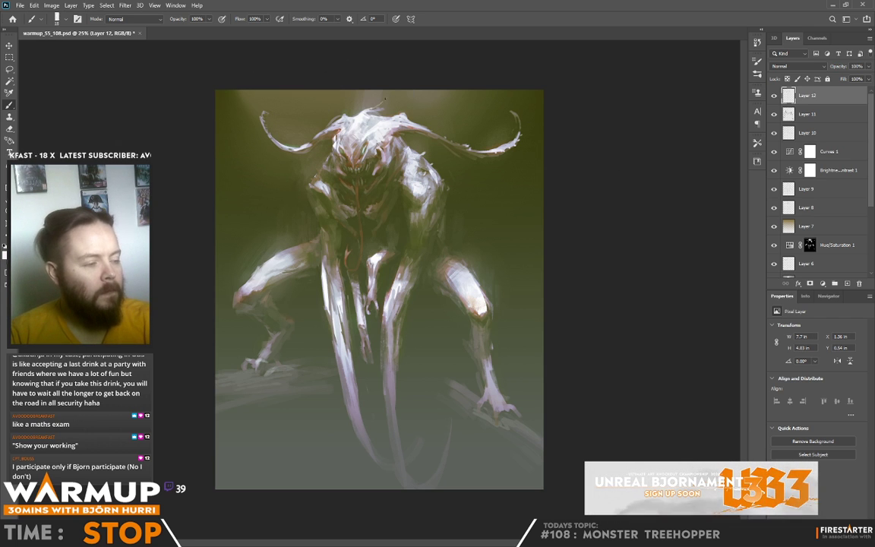
# - Paint thin pale spikes rising from the top of the head with sampled colours and save the document
pyautogui.moveTo(385, 99); pyautogui.dragTo(383, 105)
pyautogui.keyDown('alt'); pyautogui.click(374, 108); pyautogui.keyUp('alt')
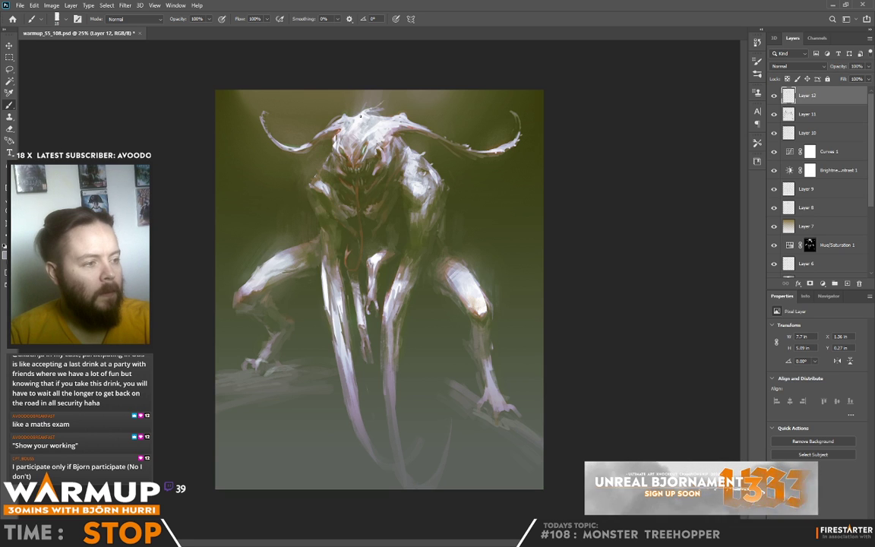
pyautogui.keyDown('alt'); pyautogui.click(361, 133); pyautogui.keyUp('alt')
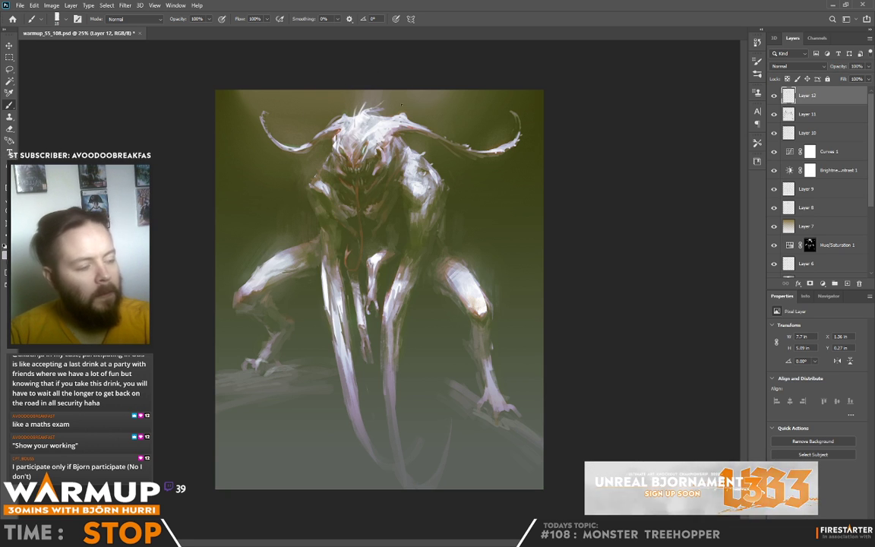
pyautogui.hotkey('ctrl', 's')
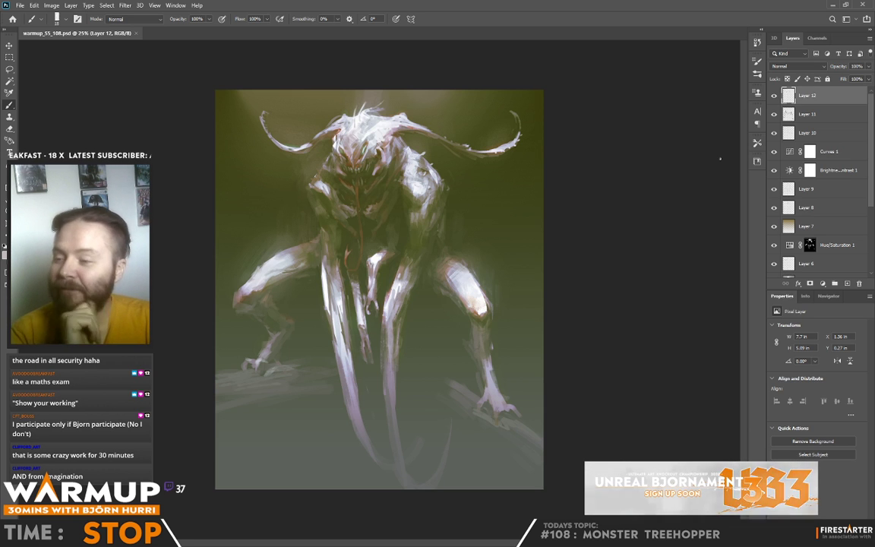
# - Roughen the edges of both long front limbs with small sampled strokes and extend their tapering tips down toward the ground
pyautogui.press('alt')
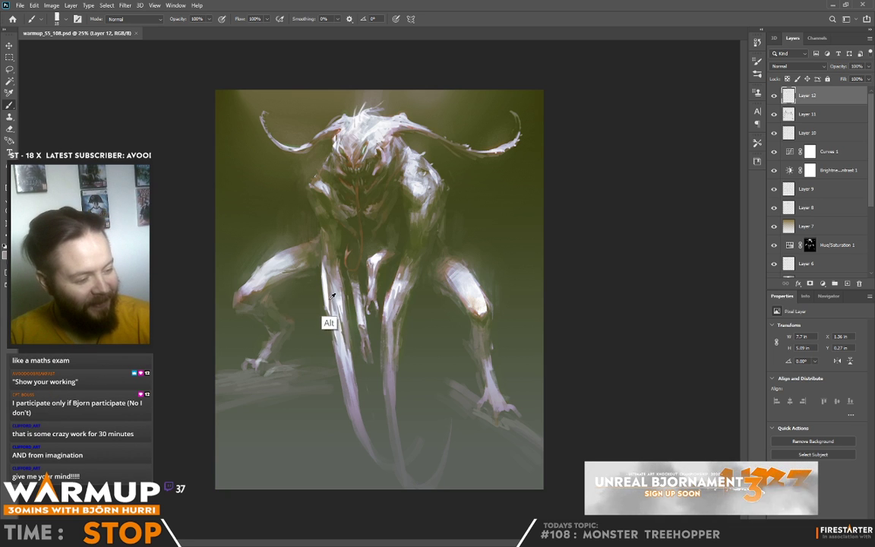
pyautogui.moveTo(331, 296); pyautogui.dragTo(347, 383)
pyautogui.moveTo(353, 421); pyautogui.dragTo(364, 443)
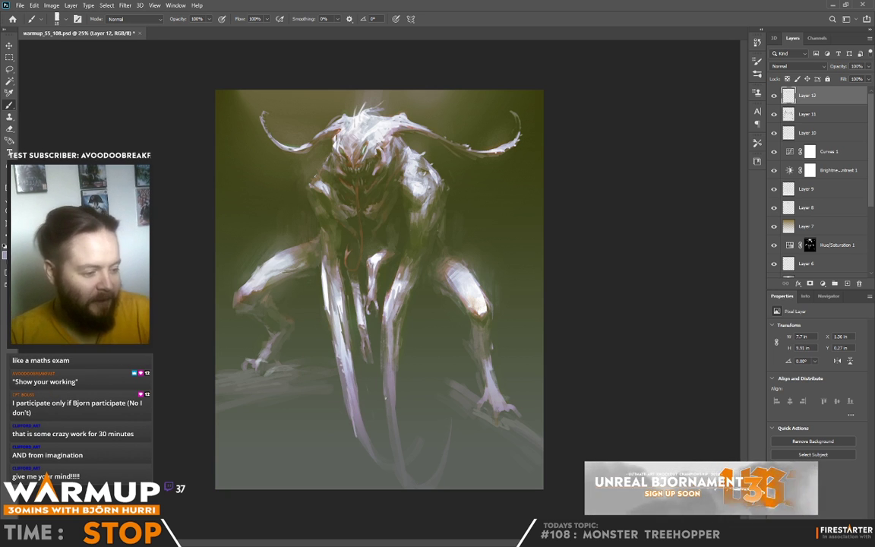
pyautogui.moveTo(393, 382); pyautogui.dragTo(404, 478)
pyautogui.press('alt')
pyautogui.keyDown('alt'); pyautogui.click(399, 434); pyautogui.keyUp('alt')
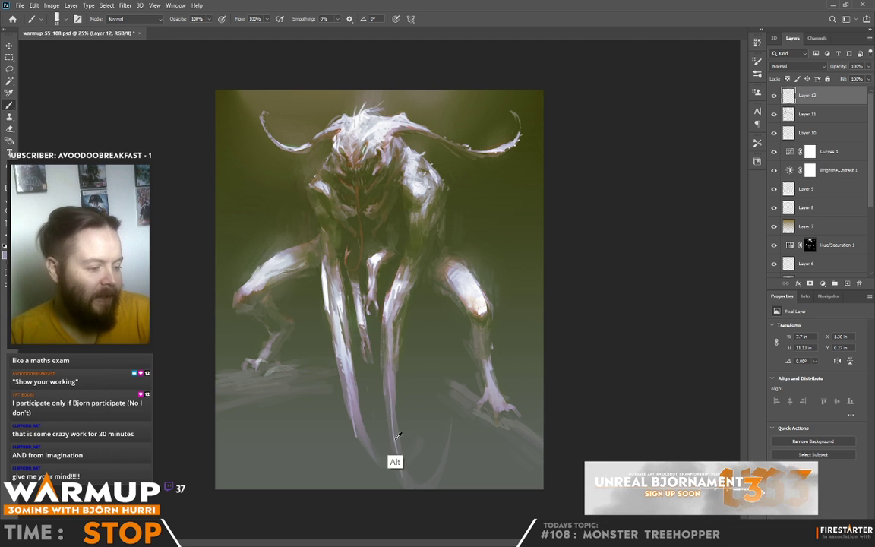
pyautogui.keyDown('alt'); pyautogui.click(399, 420); pyautogui.keyUp('alt')
pyautogui.moveTo(399, 420); pyautogui.dragTo(402, 466)
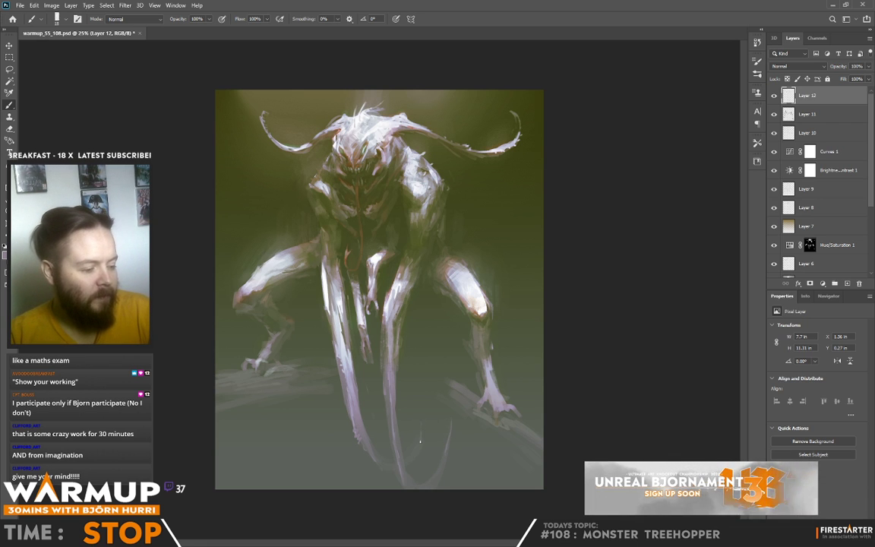
# - Enlarge the brush to 124 px and paint soft sampled strokes over the ground around the creature's feet
pyautogui.rightClick(468, 123)
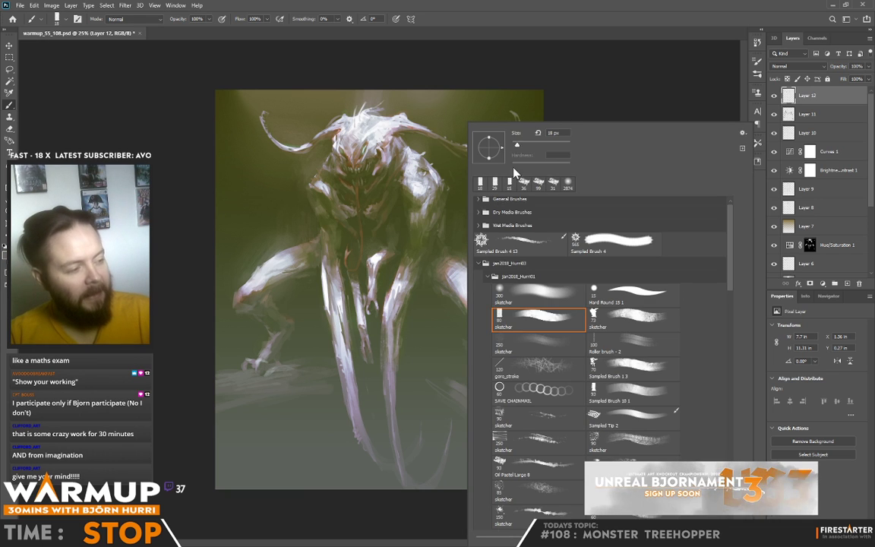
pyautogui.click(439, 399)
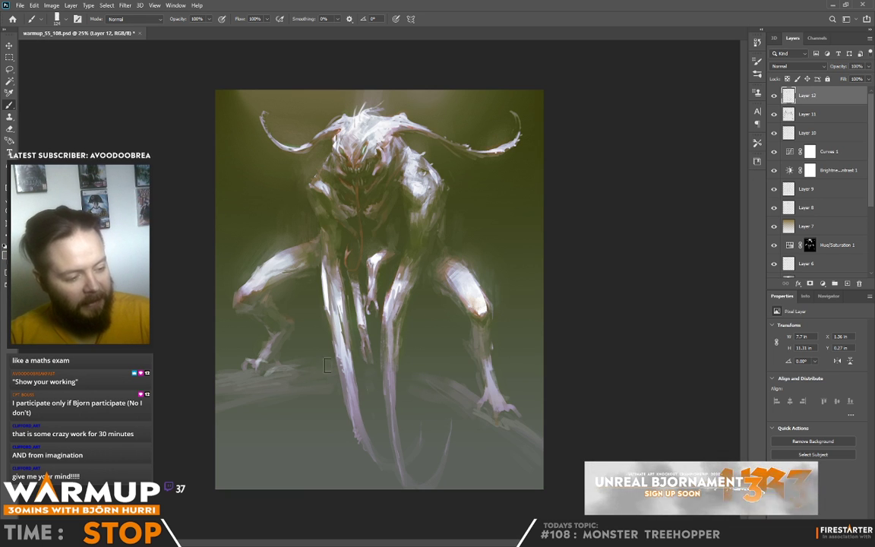
pyautogui.keyDown('alt'); pyautogui.click(296, 361); pyautogui.keyUp('alt')
pyautogui.moveTo(265, 363); pyautogui.dragTo(274, 370)
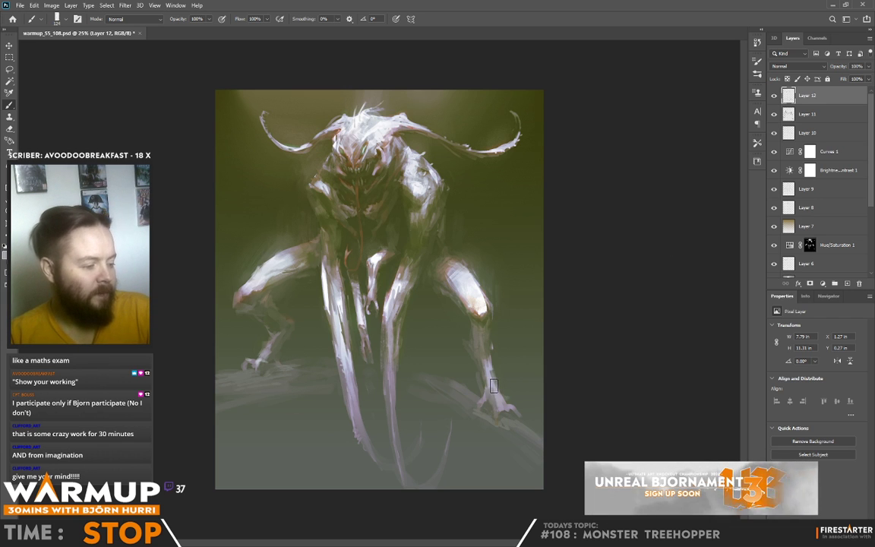
pyautogui.keyDown('alt'); pyautogui.click(488, 353); pyautogui.keyUp('alt')
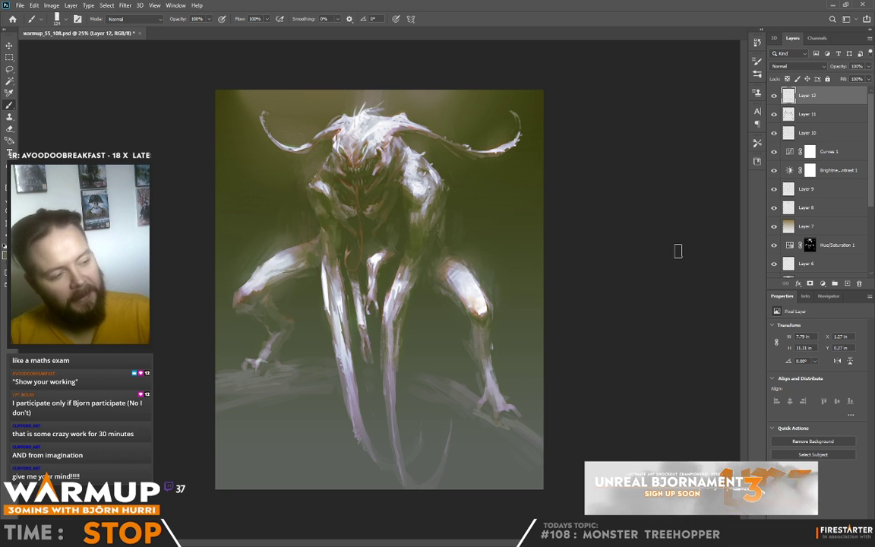
# - Reduce the brush to 12 px and extend both horn tips with thin strokes curling inward
pyautogui.rightClick(341, 94)
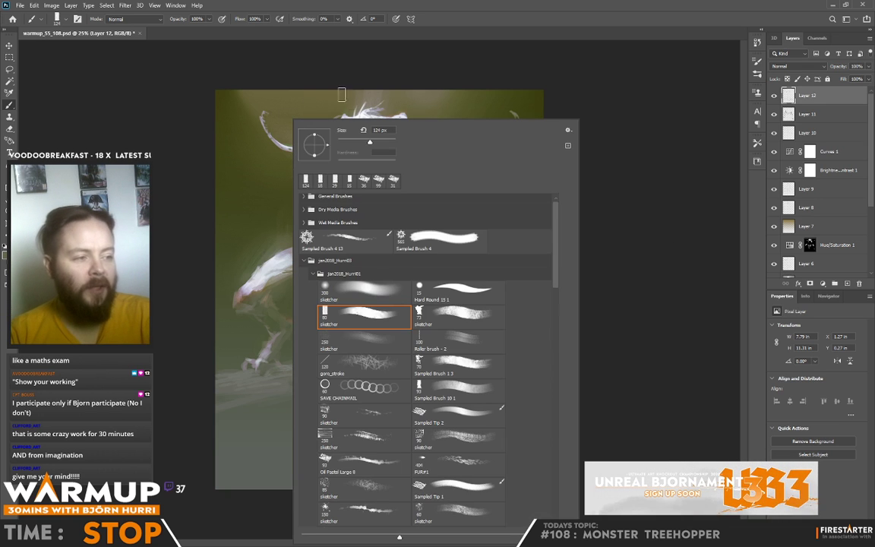
pyautogui.click(341, 143)
pyautogui.click(263, 113)
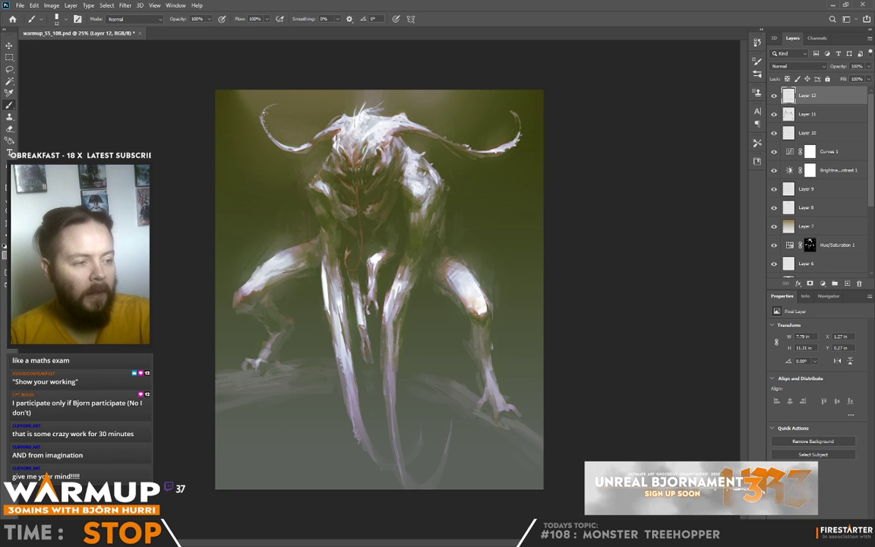
pyautogui.moveTo(497, 106)
pyautogui.mouseDown()
pyautogui.moveTo(517, 114)
pyautogui.moveTo(506, 108)
pyautogui.mouseUp()
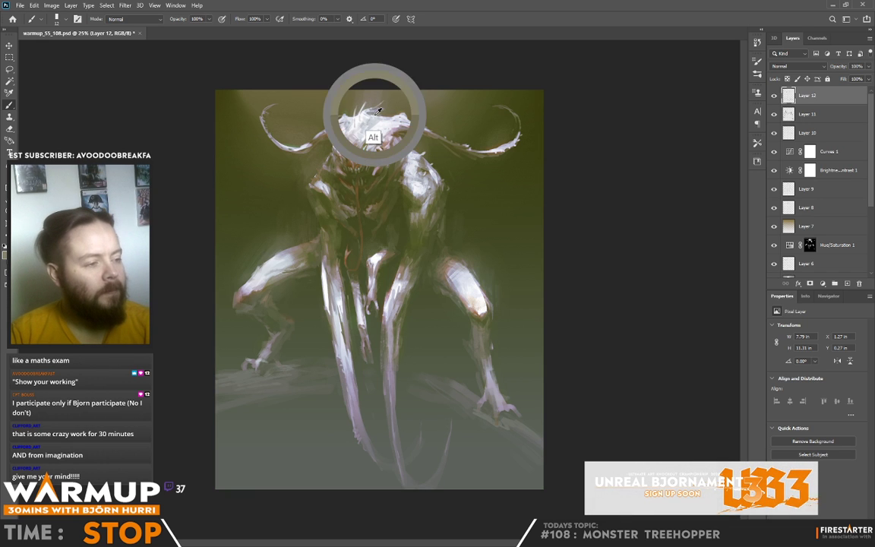
# - Refine the spikes on top of the head with thin strokes in sampled background and pale tones
pyautogui.keyDown('alt'); pyautogui.click(338, 103); pyautogui.keyUp('alt')
pyautogui.keyDown('alt'); pyautogui.click(380, 119); pyautogui.keyUp('alt')
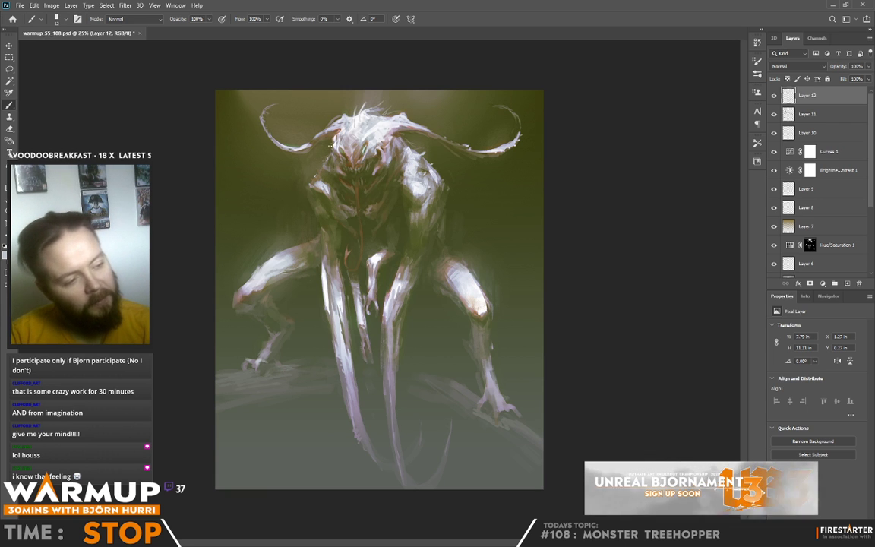
pyautogui.keyDown('alt'); pyautogui.click(306, 98); pyautogui.keyUp('alt')
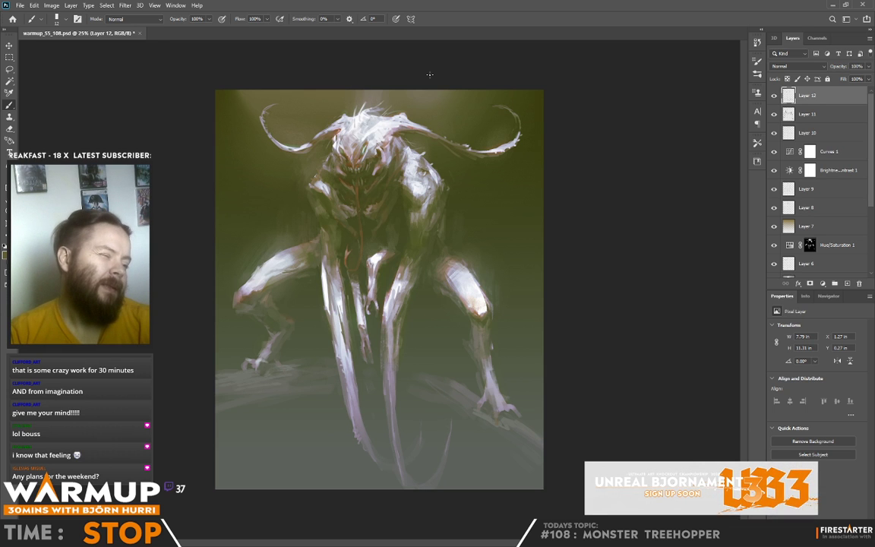
pyautogui.keyDown('alt'); pyautogui.click(367, 131); pyautogui.keyUp('alt')
pyautogui.moveTo(363, 116); pyautogui.dragTo(386, 97)
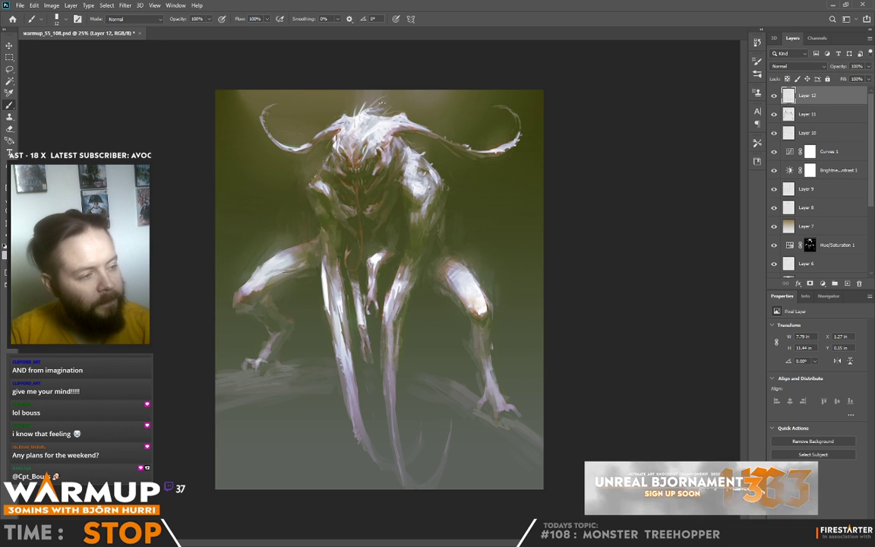